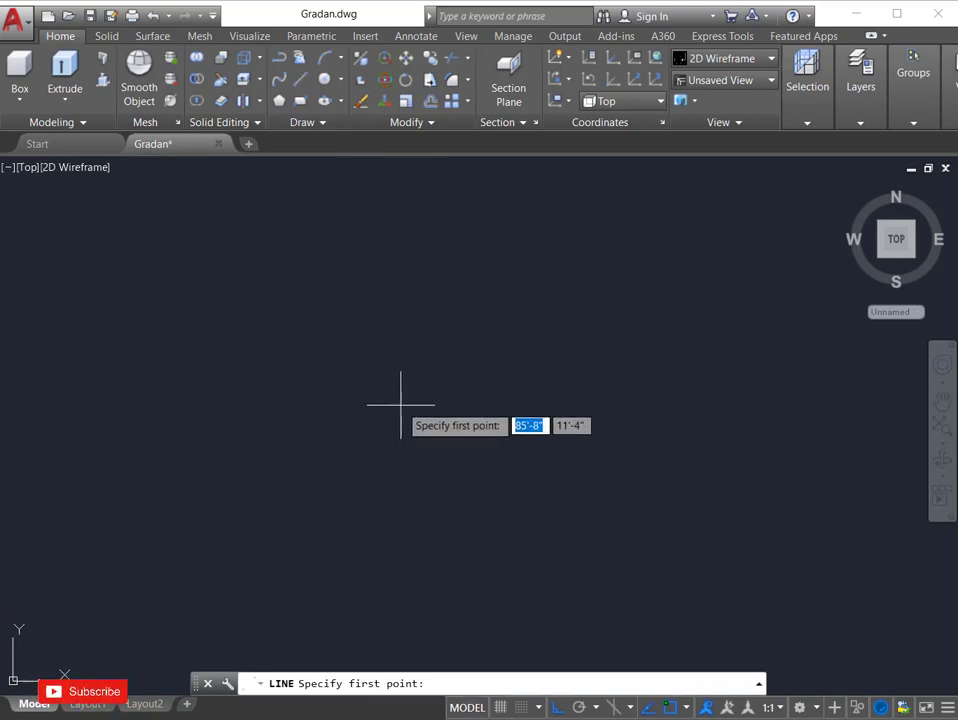
# Step: Draw a 15-unit vertical line and a 2-unit horizontal foot line
pyautogui.click(401, 405)
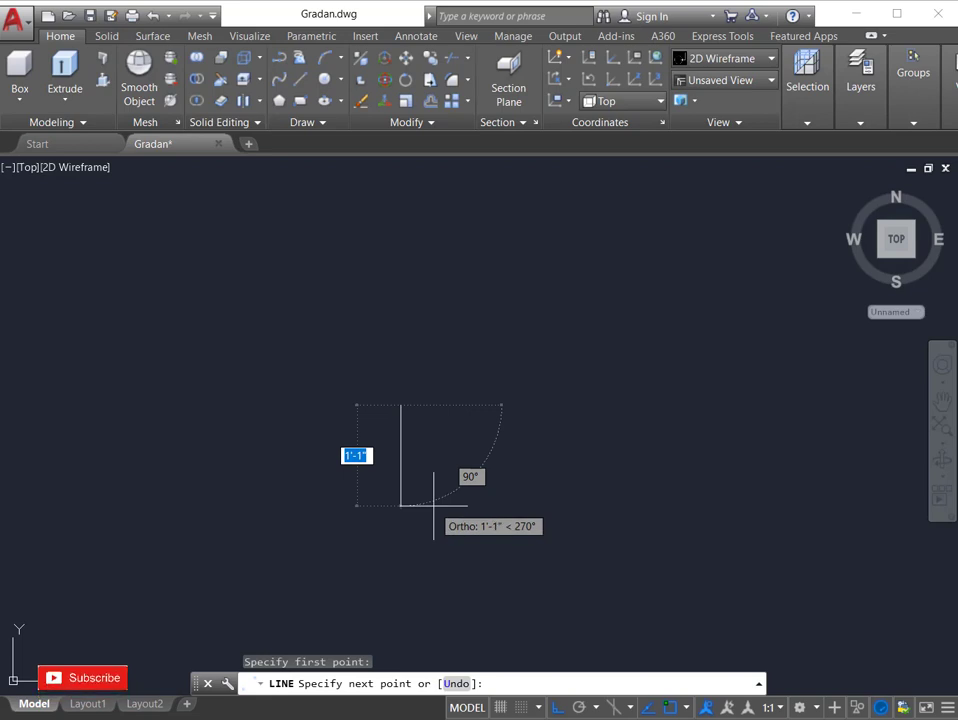
pyautogui.write('15')
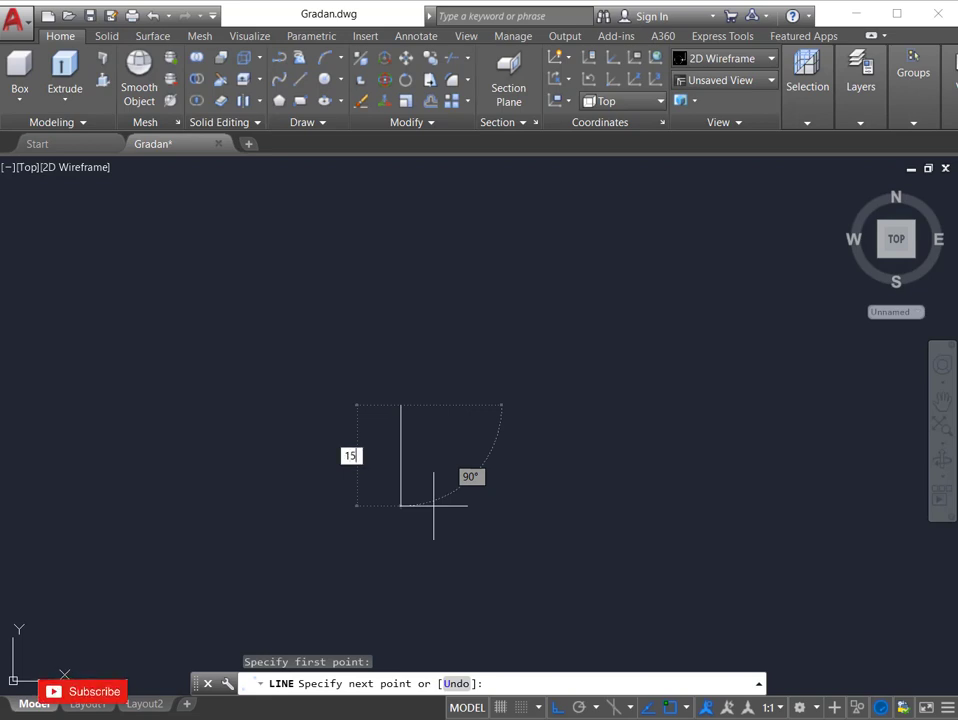
pyautogui.press('Return')
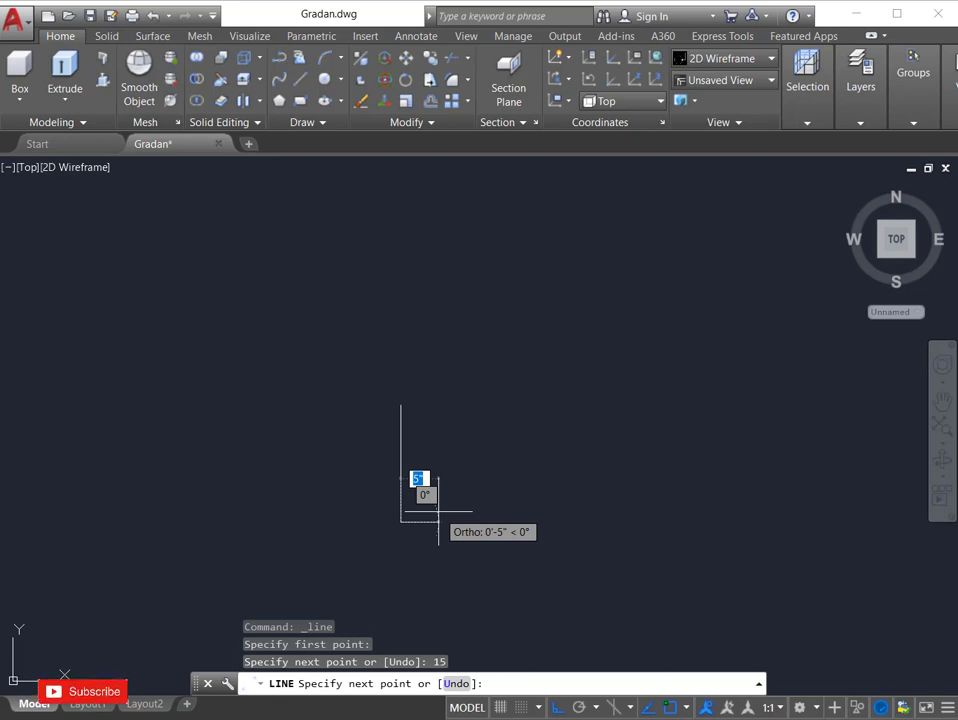
pyautogui.write('2')
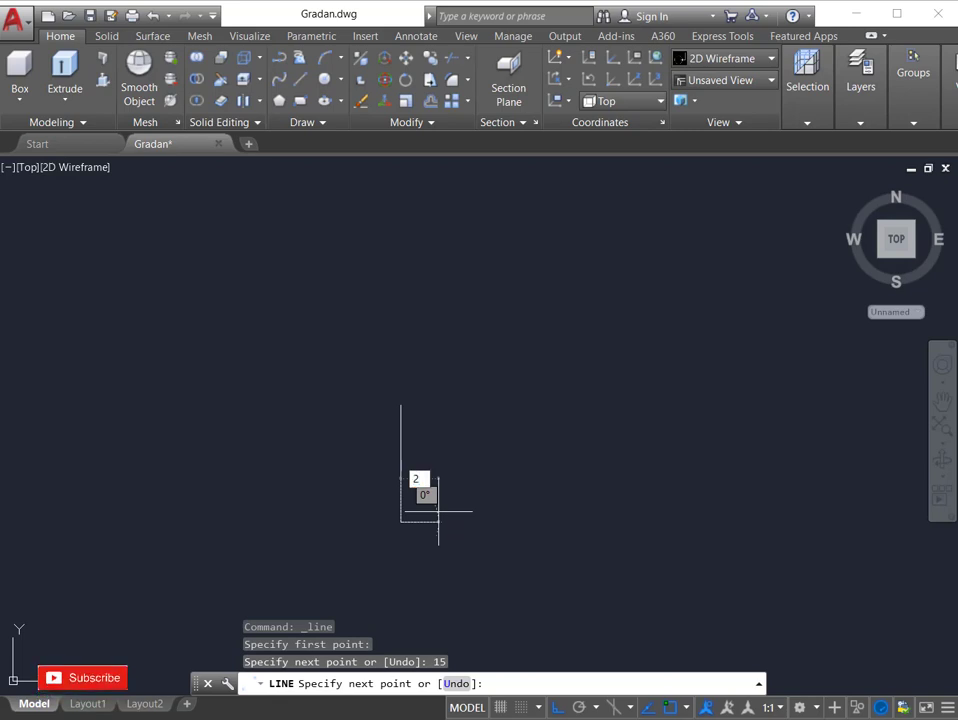
pyautogui.press('Return')
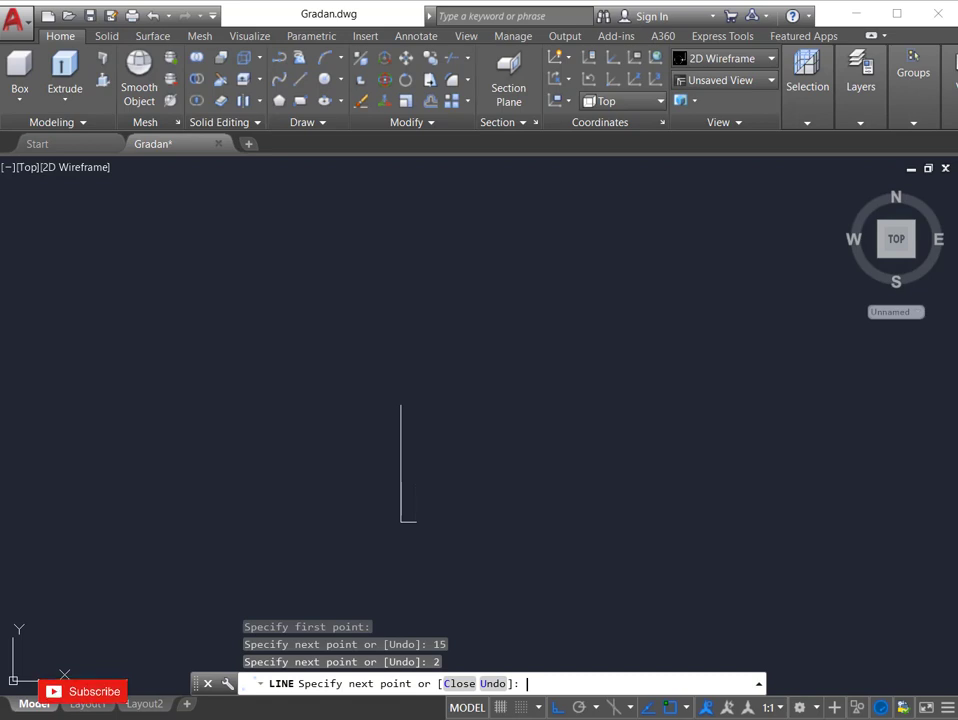
pyautogui.press('Return')
pyautogui.scroll(2, 458, 525)
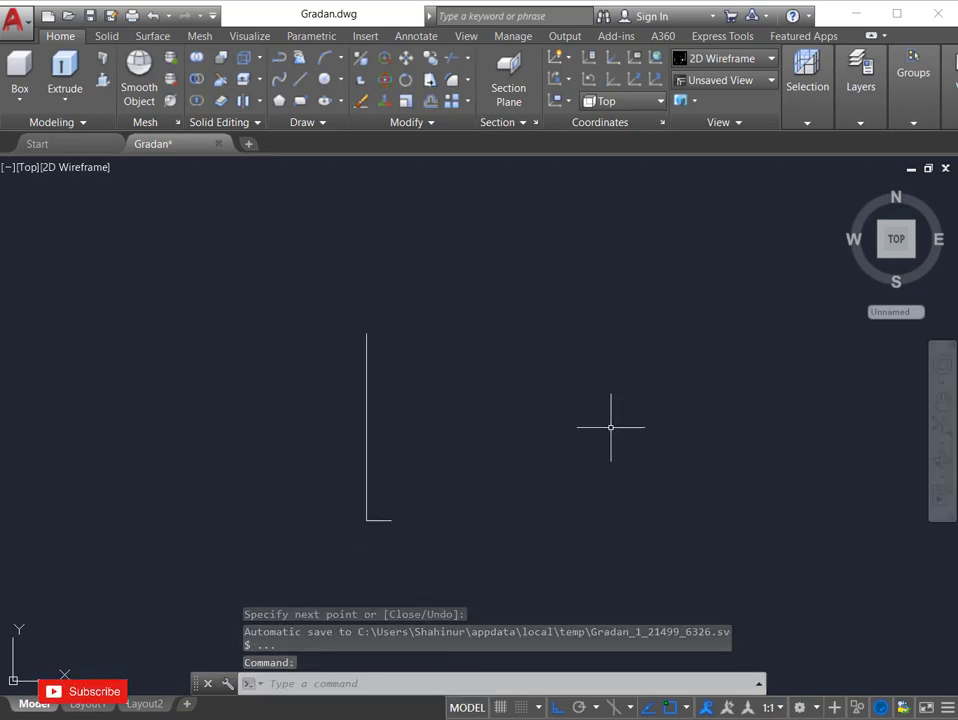
# Step: Fillet the corner between the vertical line and the foot with radius 1
pyautogui.write('f')
pyautogui.press('Return')
pyautogui.write('r')
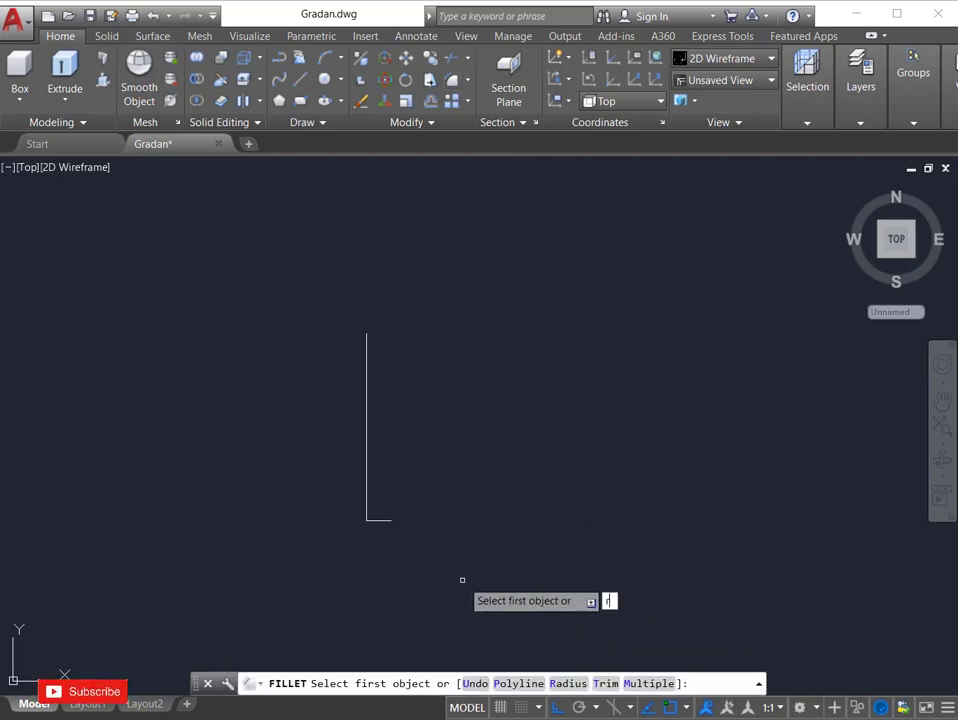
pyautogui.press('Return')
pyautogui.press('Return')
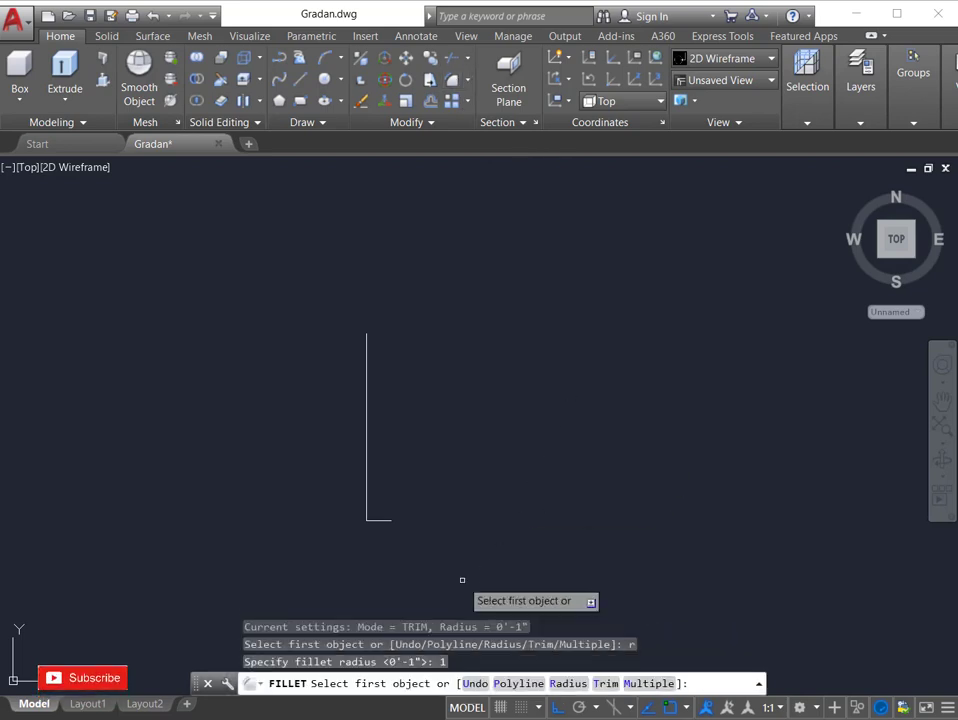
pyautogui.click(373, 515)
pyautogui.click(373, 516)
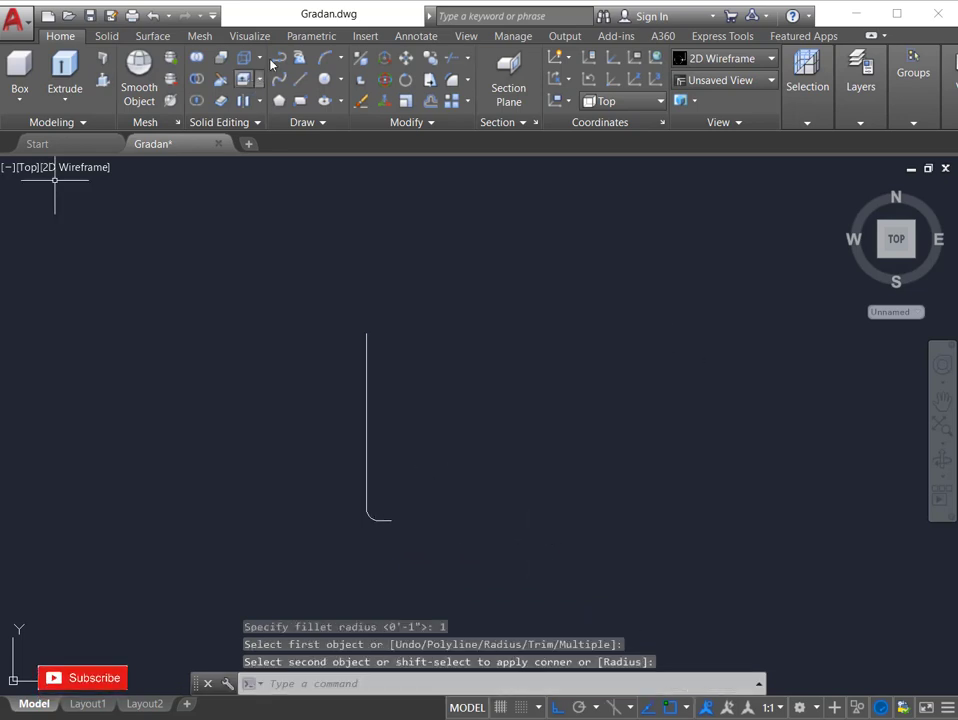
# Step: Draw a three-point arc from the foot's outer end up to the vertical line's top
pyautogui.click(326, 58)
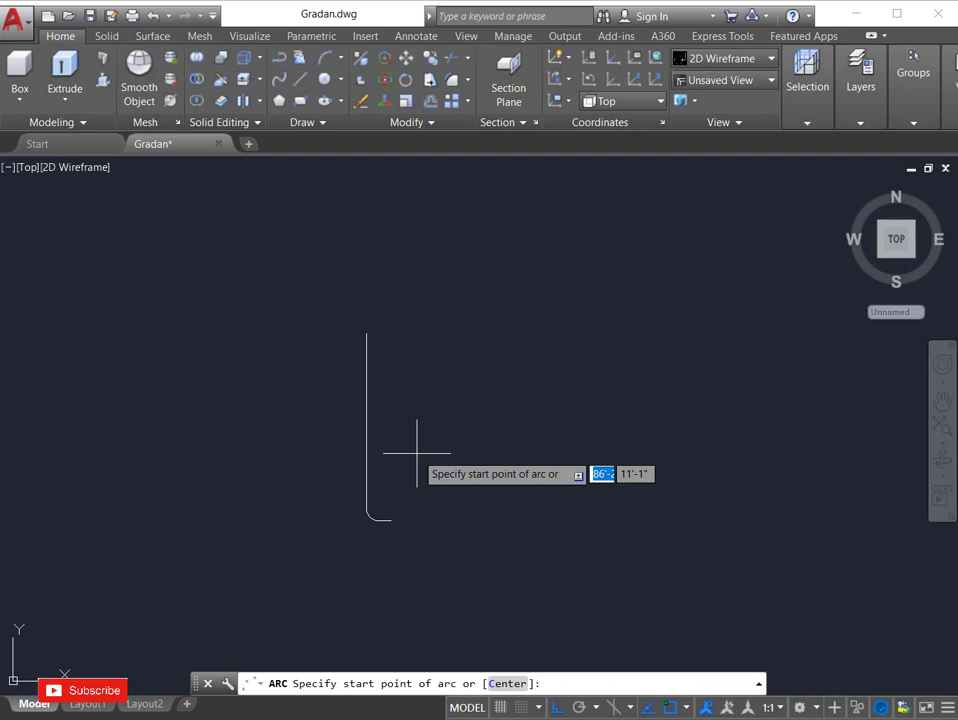
pyautogui.click(391, 520)
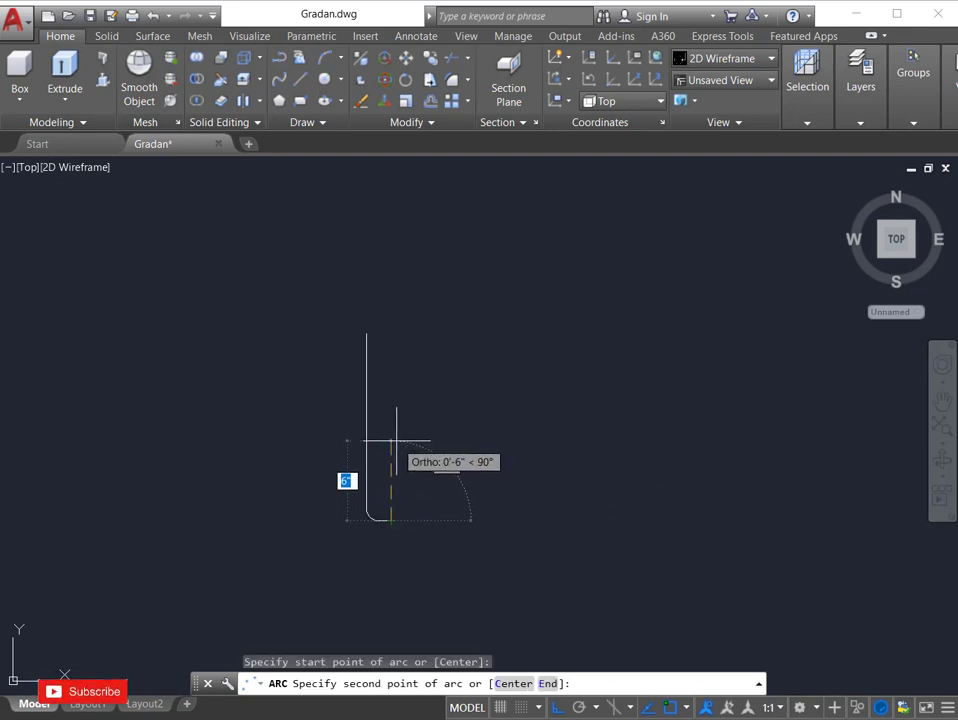
pyautogui.click(396, 441)
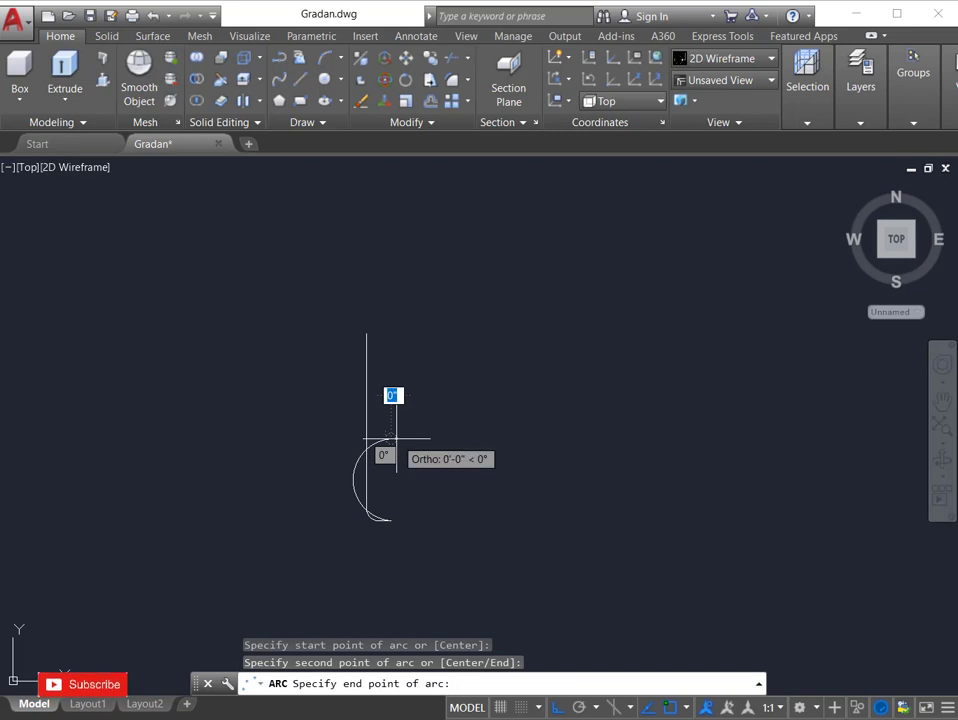
pyautogui.click(366, 333)
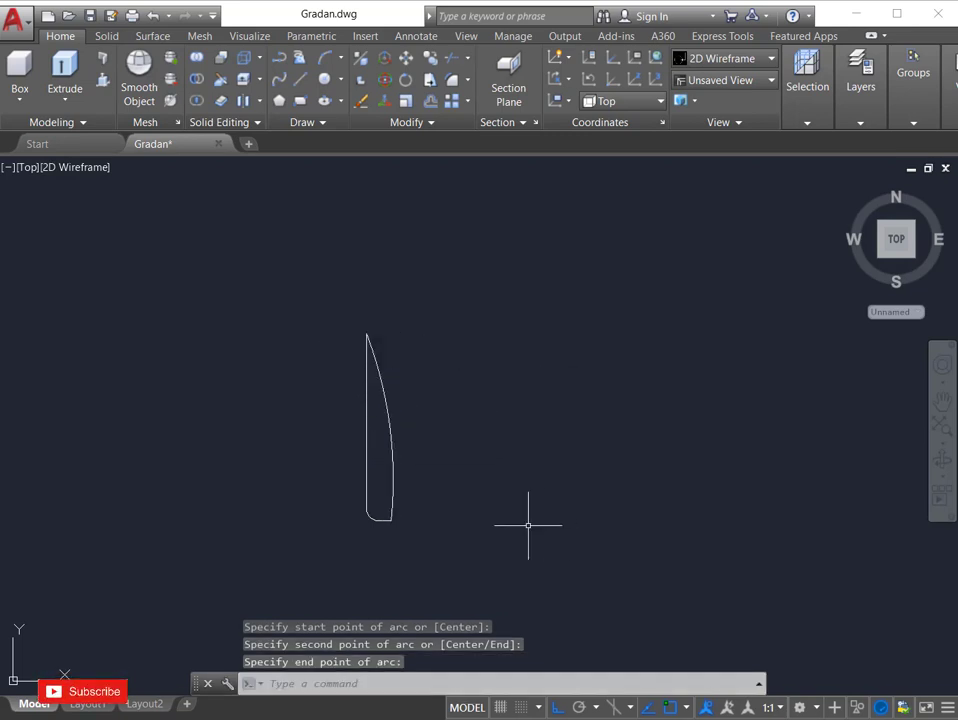
# Step: Stretch the arc's top endpoint slightly to the right using its grip
pyautogui.click(381, 390)
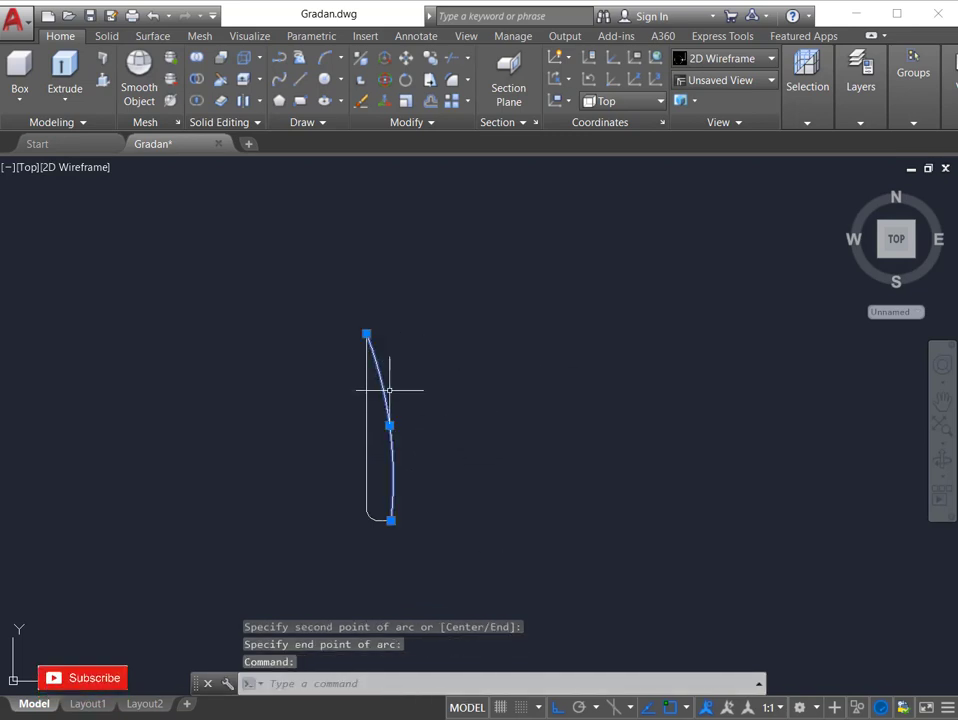
pyautogui.click(366, 334)
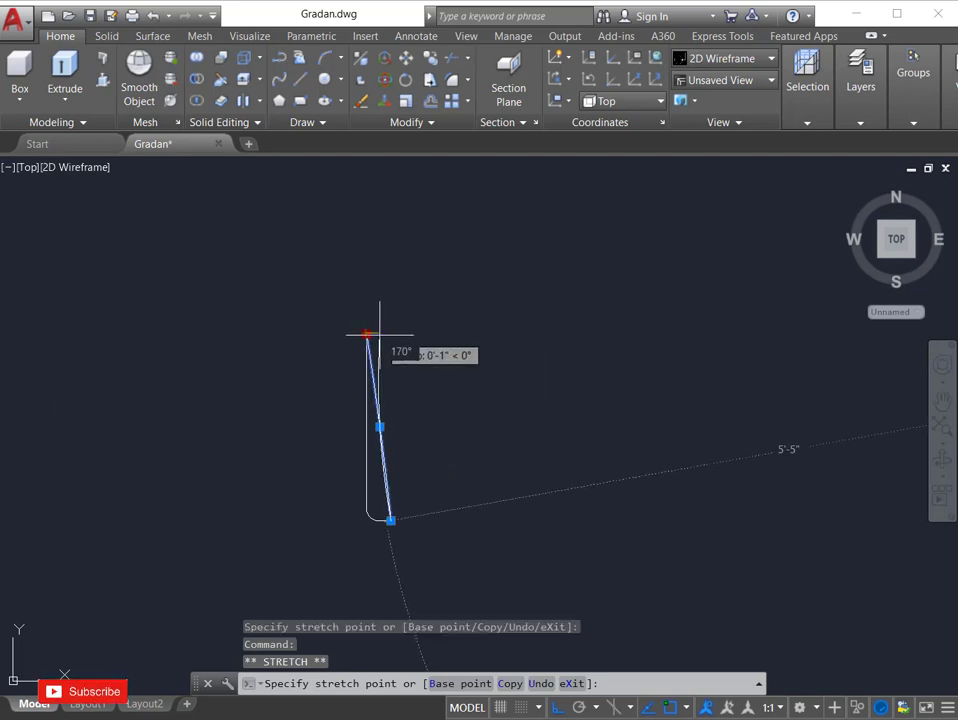
pyautogui.click(380, 333)
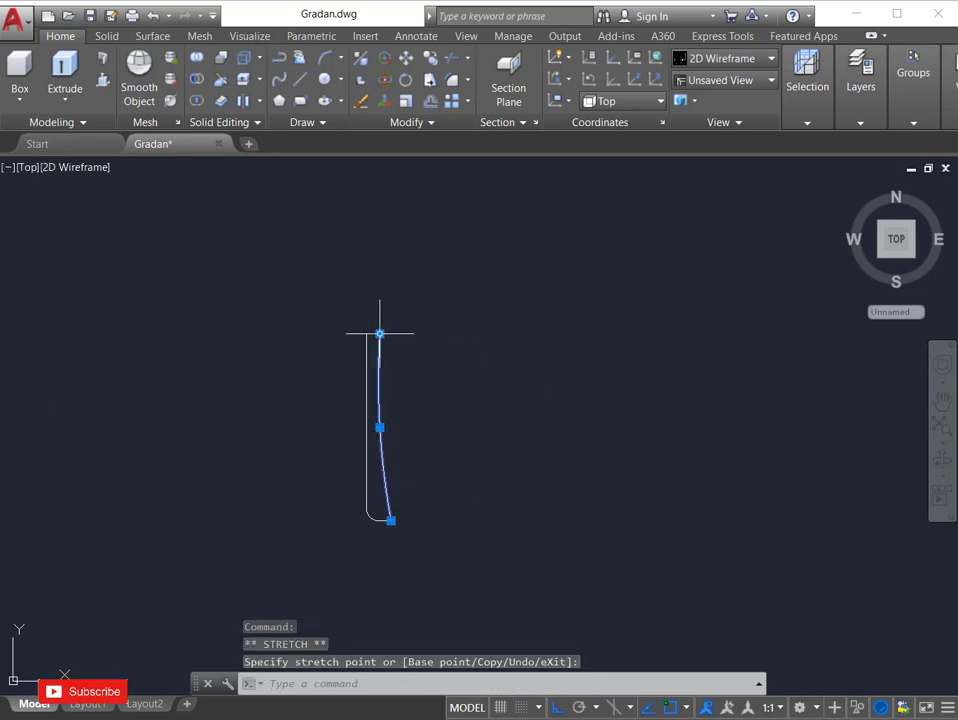
pyautogui.press('Escape')
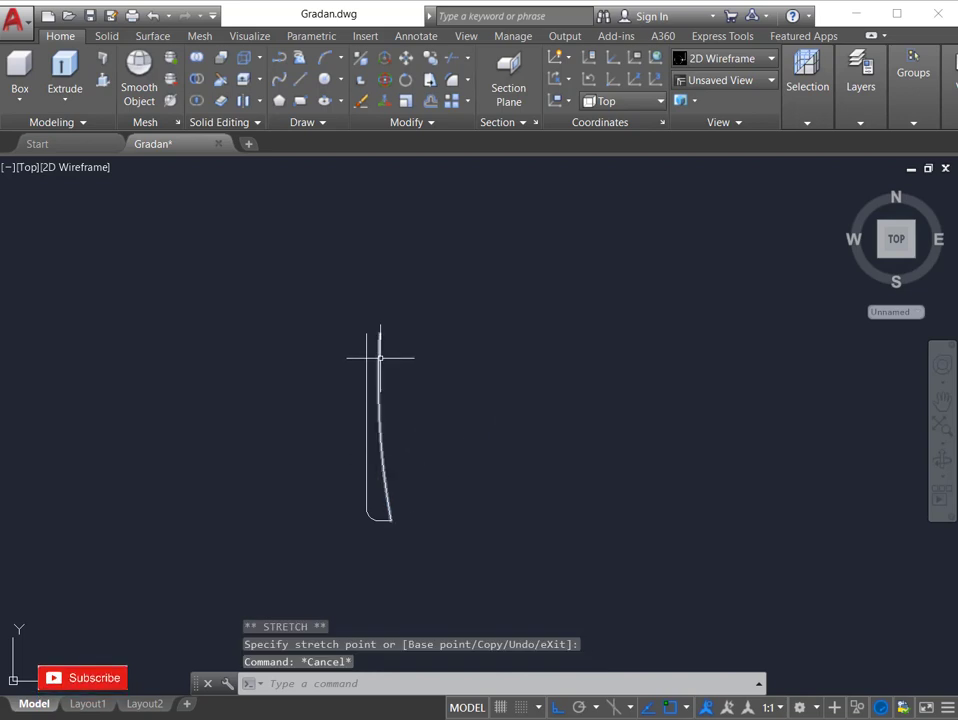
# Step: Readjust the arc's top endpoint closer to the vertical line, leaving a narrow top opening
pyautogui.scroll(2, 381, 357)
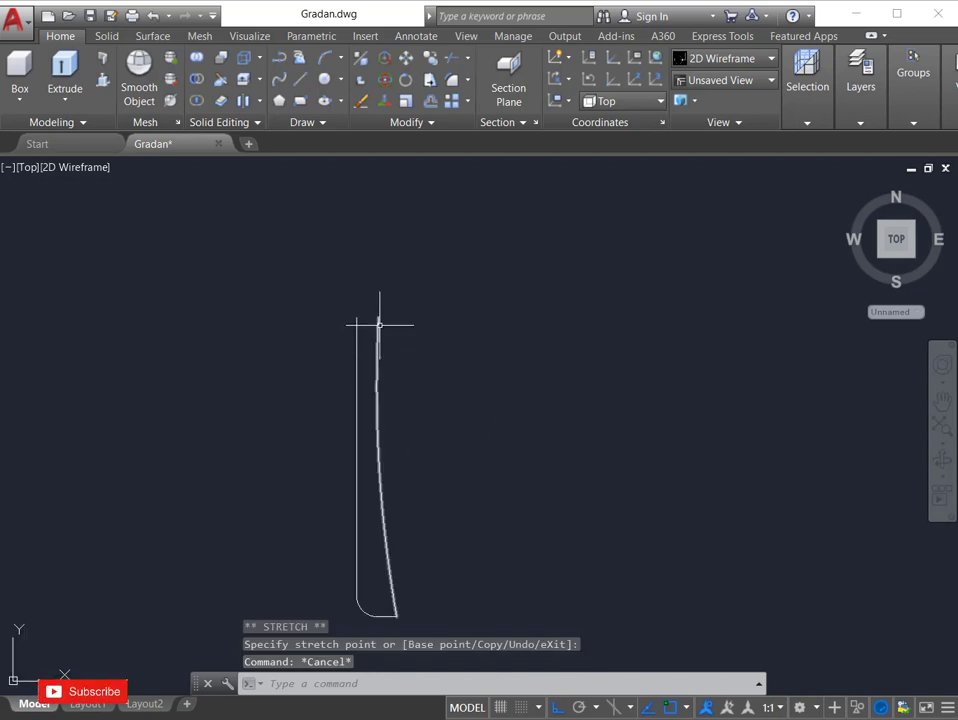
pyautogui.click(379, 327)
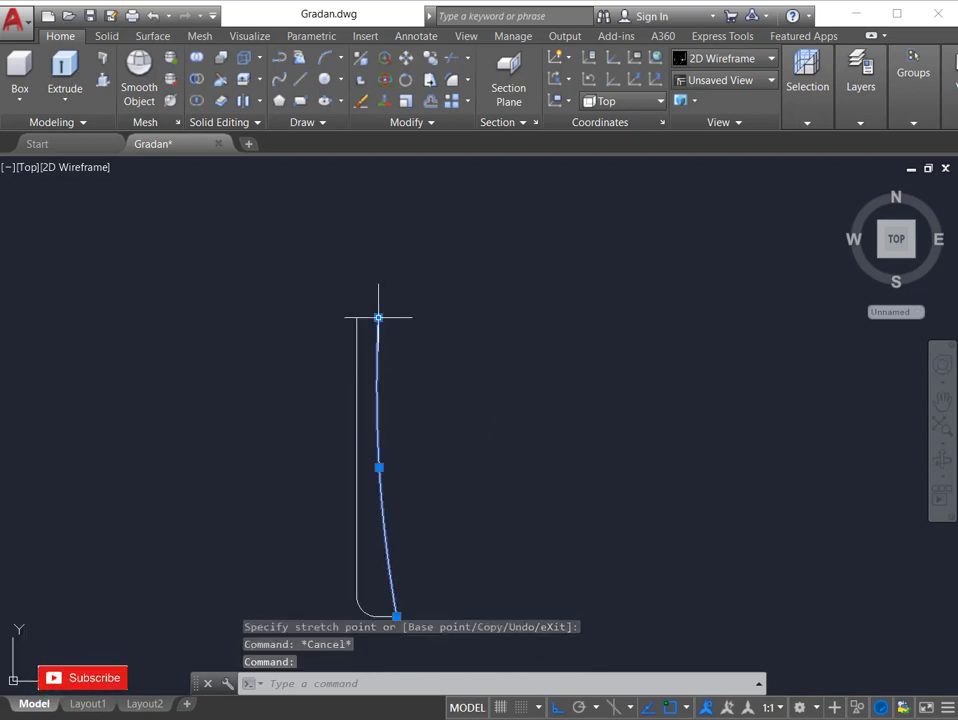
pyautogui.click(378, 317)
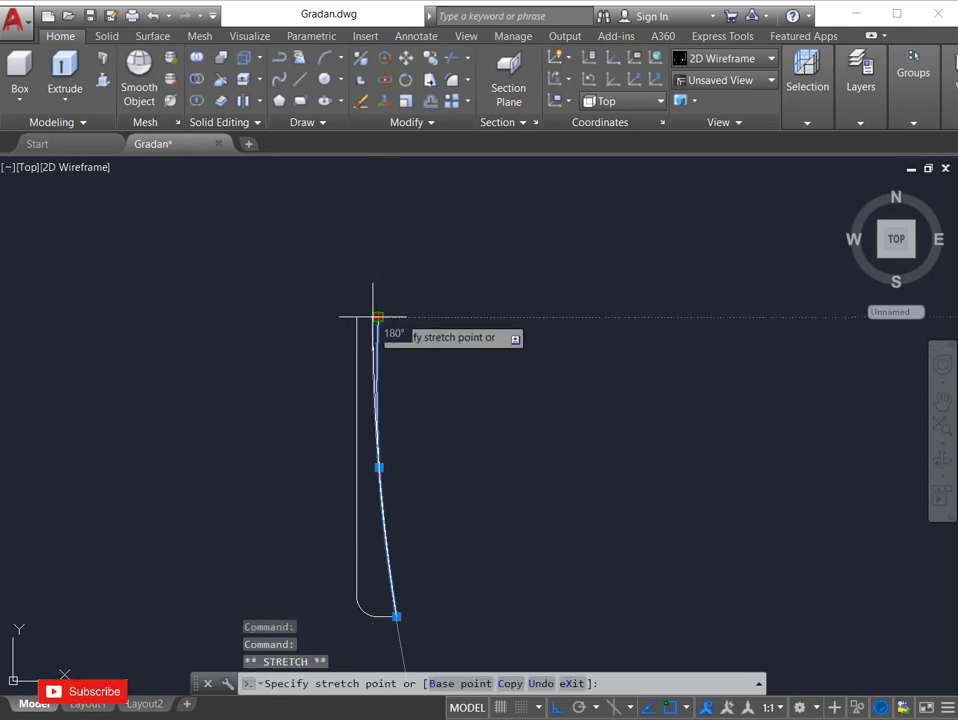
pyautogui.click(378, 317)
pyautogui.scroll(4, 380, 323)
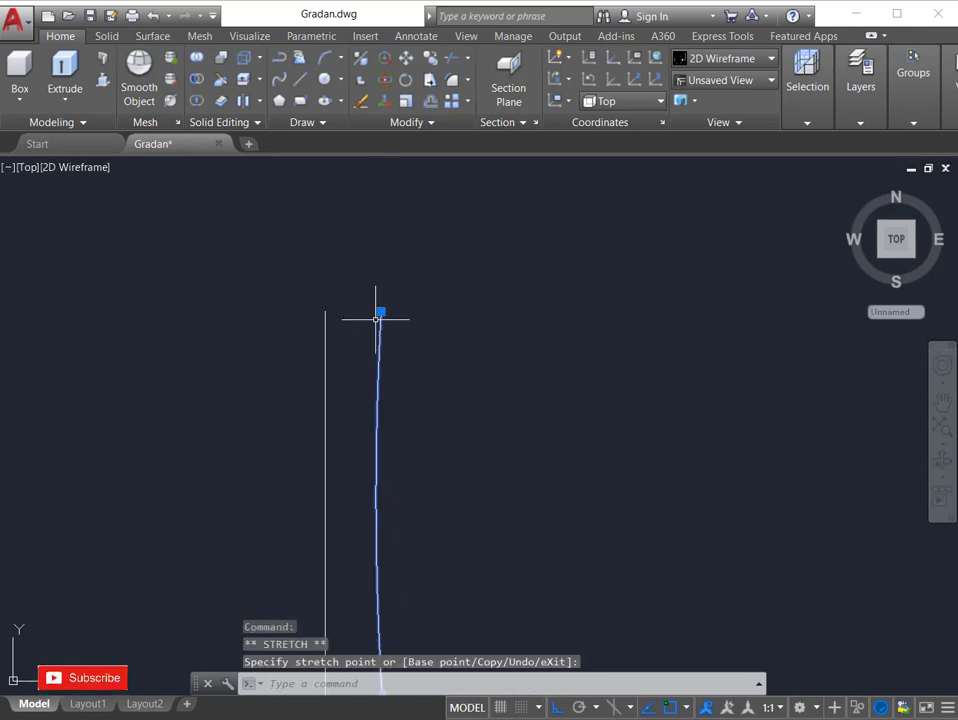
pyautogui.click(380, 311)
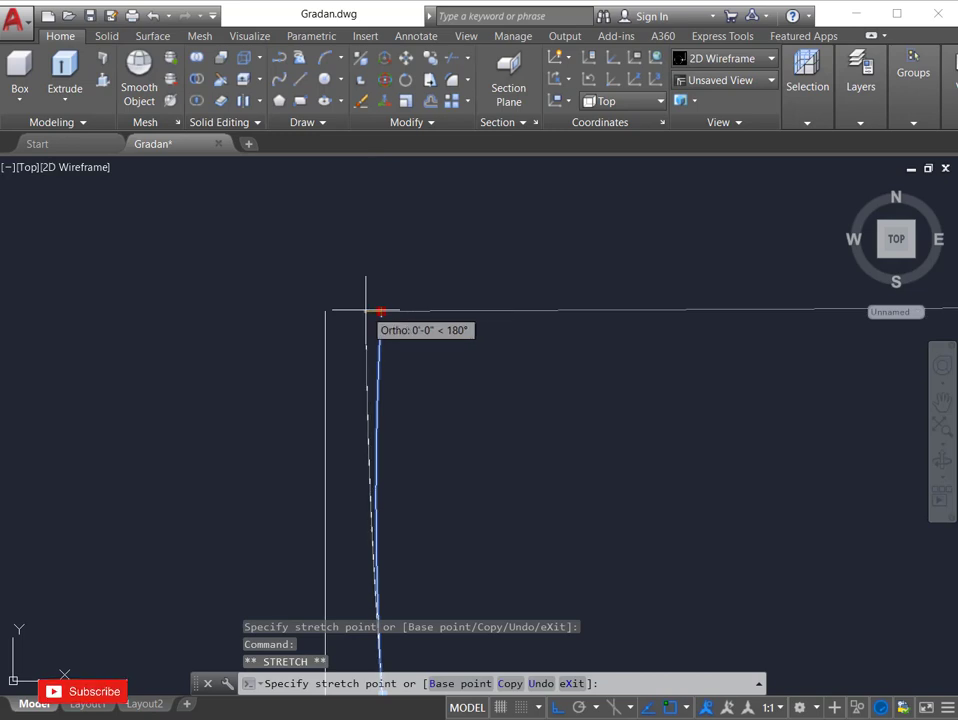
pyautogui.click(366, 311)
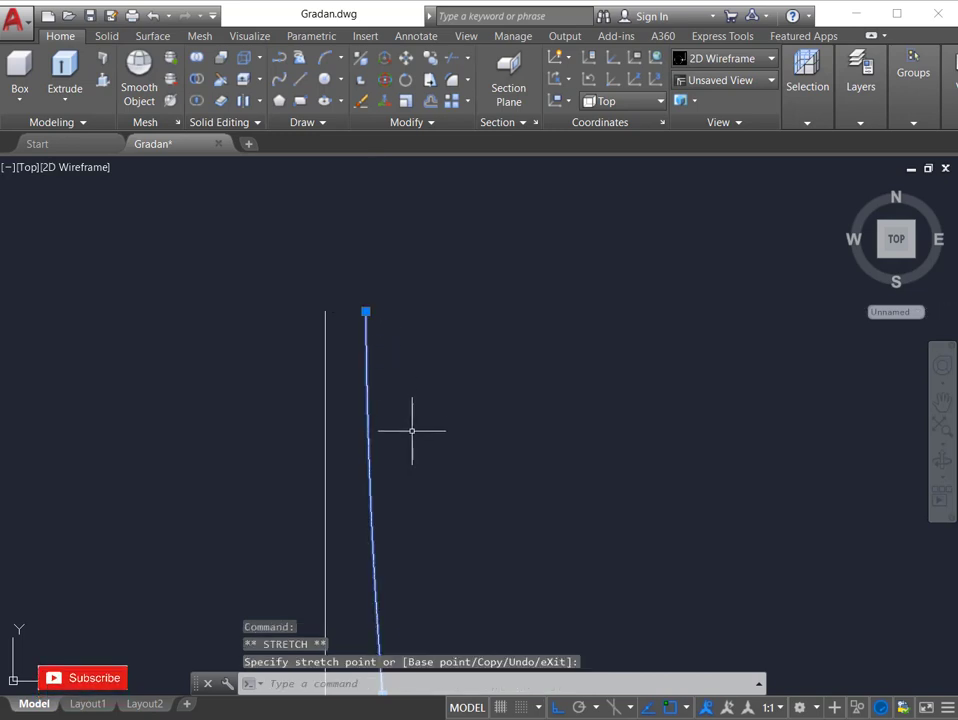
pyautogui.press('Escape')
pyautogui.scroll(-2, 300, 390)
pyautogui.scroll(-2, 410, 372)
pyautogui.scroll(1, 438, 388)
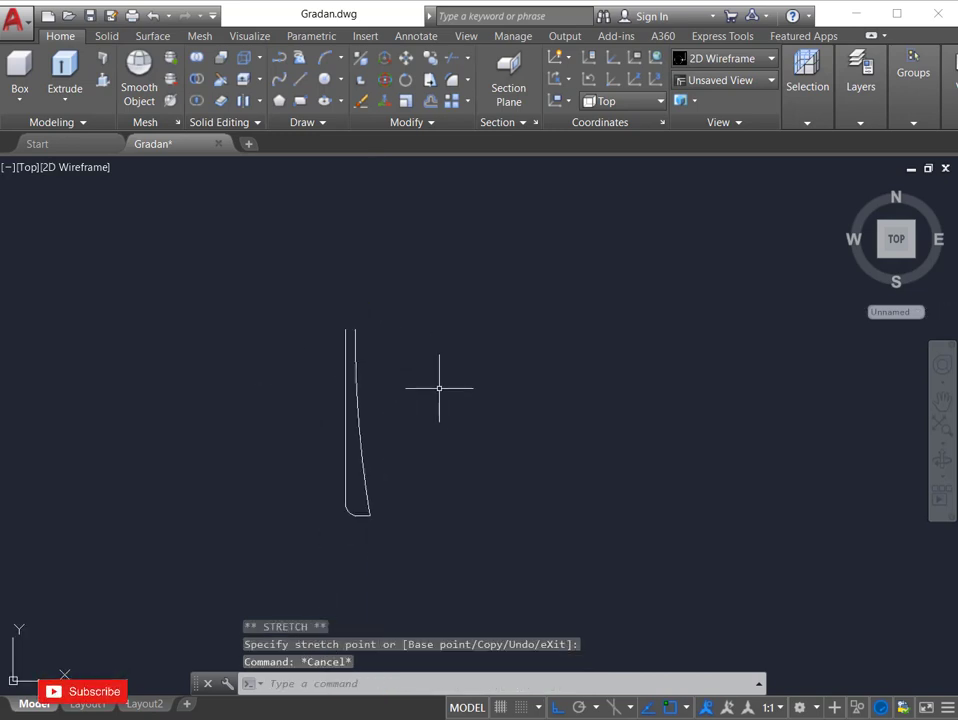
# Step: Begin a closing line at the arc's top endpoint
pyautogui.click(297, 80)
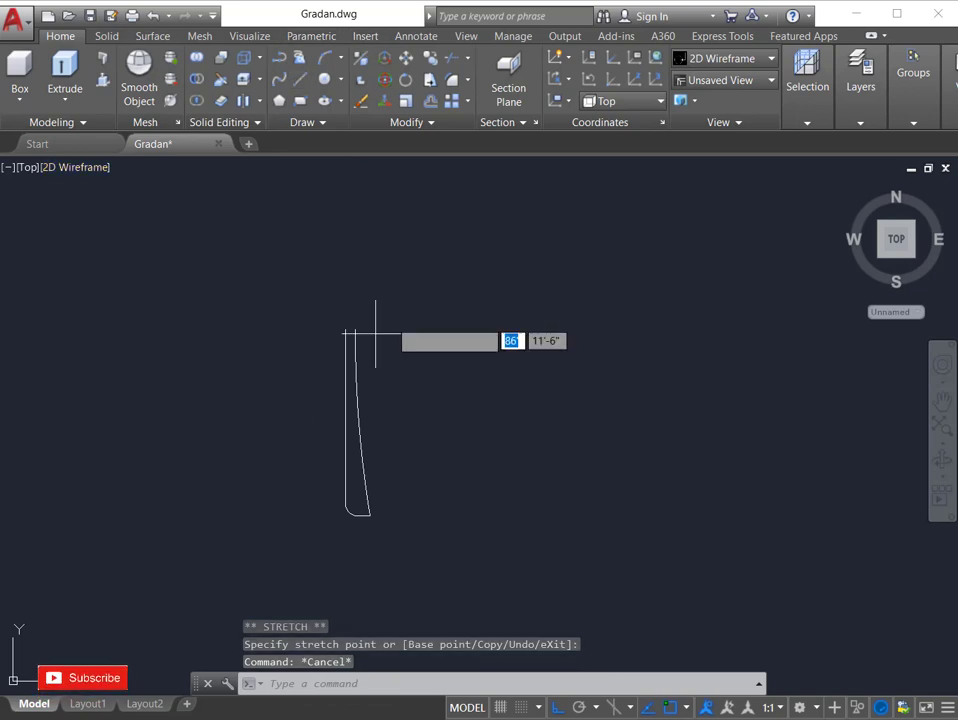
pyautogui.scroll(2, 358, 379)
pyautogui.click(335, 307)
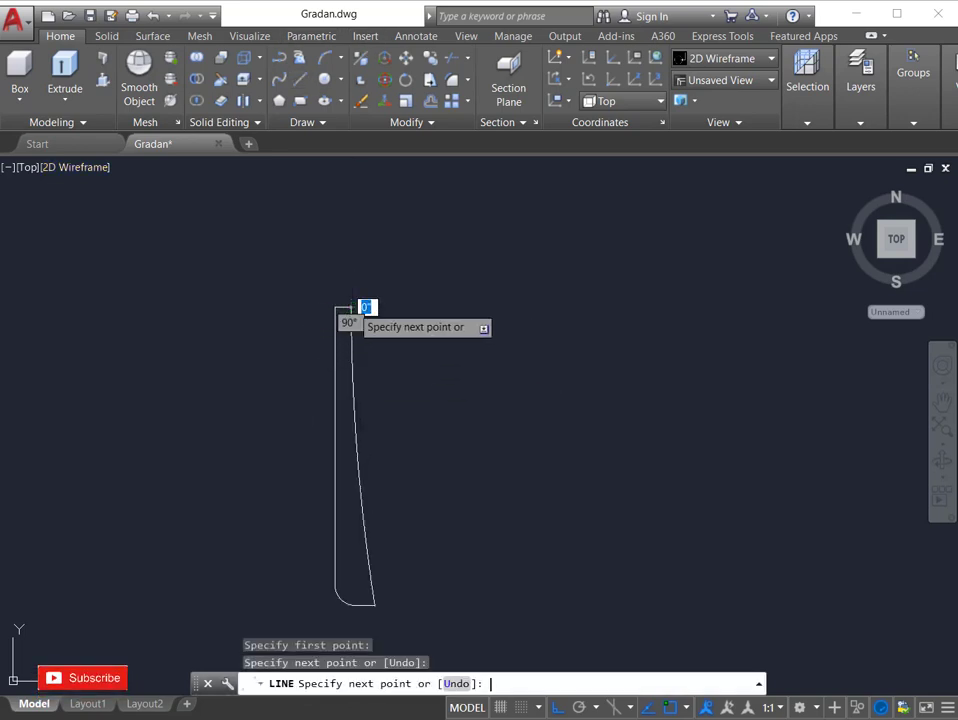
# Step: Close the leg top with a short line, join all five pieces into one polyline, and show the view presets
pyautogui.press('Escape')
pyautogui.scroll(-2, 330, 357)
pyautogui.click(252, 238)
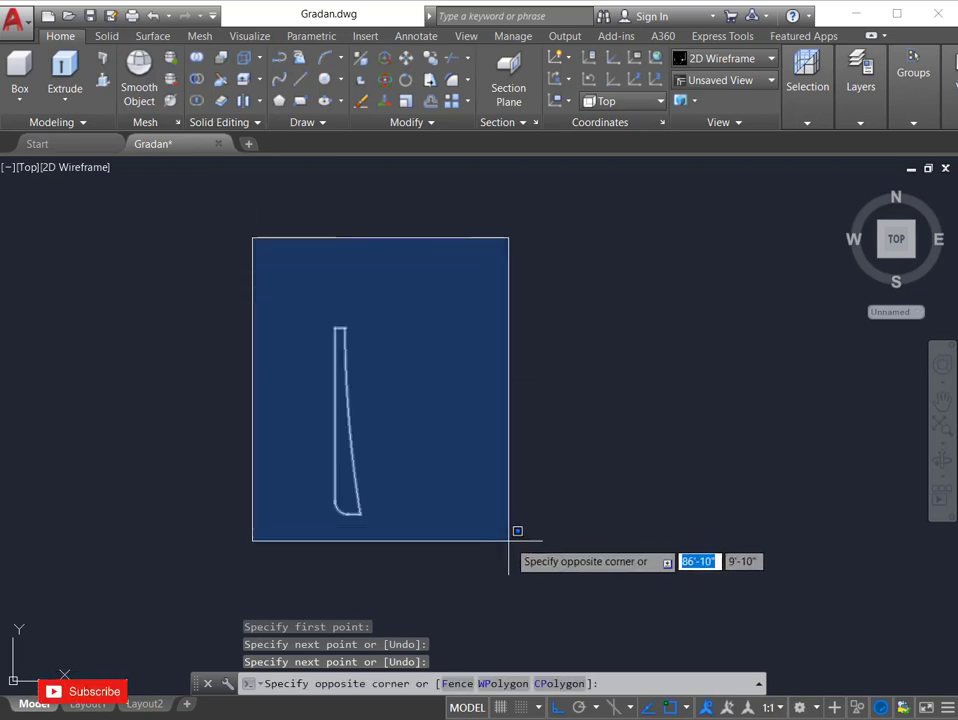
pyautogui.click(508, 540)
pyautogui.write('J')
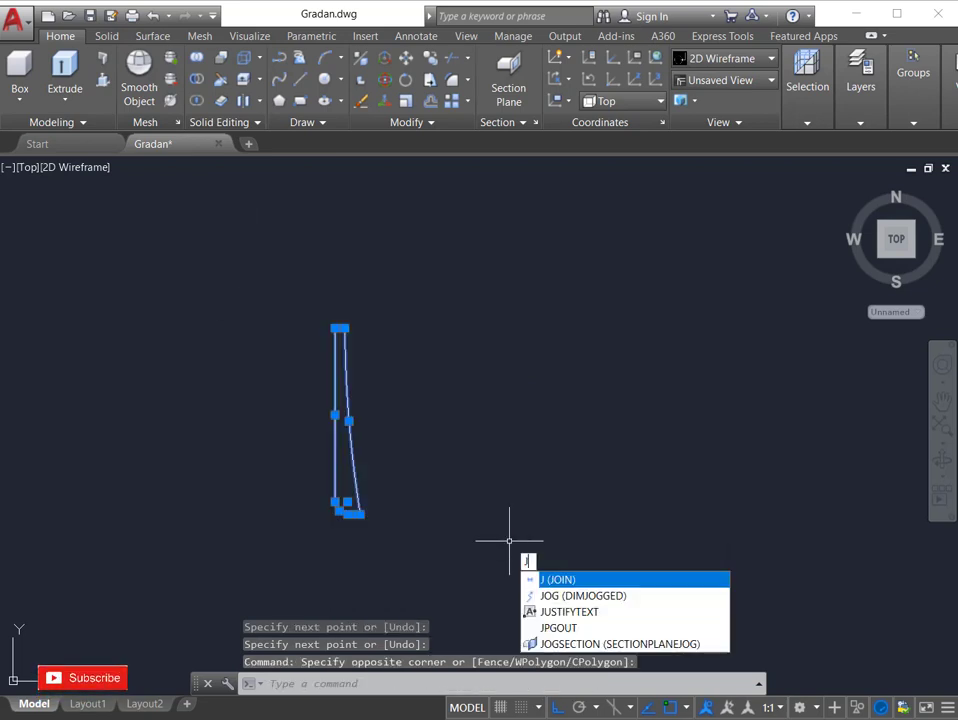
pyautogui.press('Return')
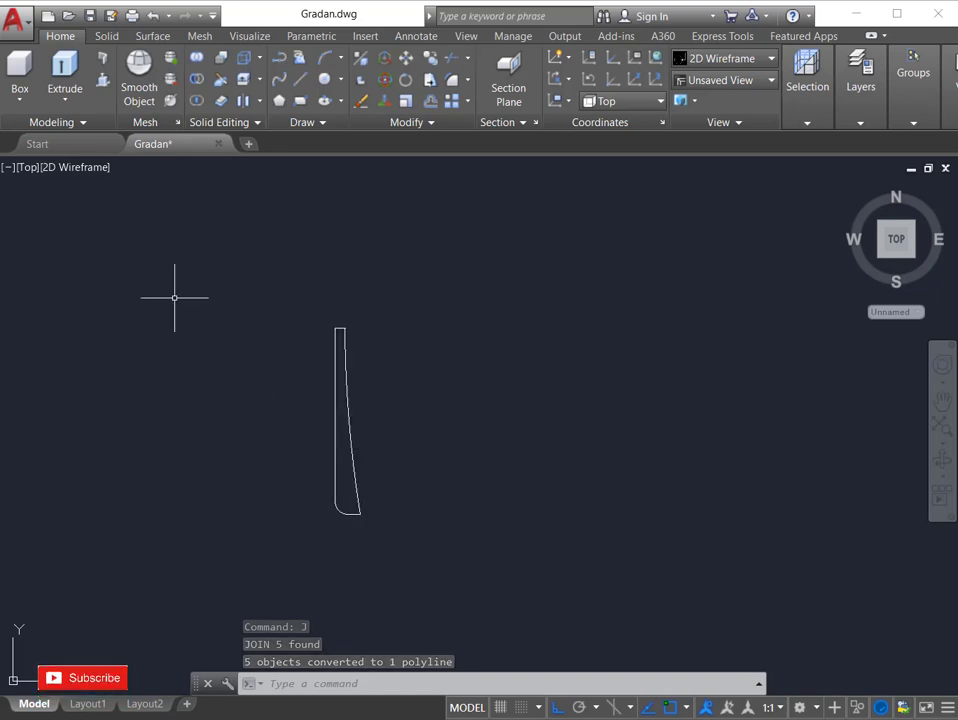
pyautogui.click(29, 169)
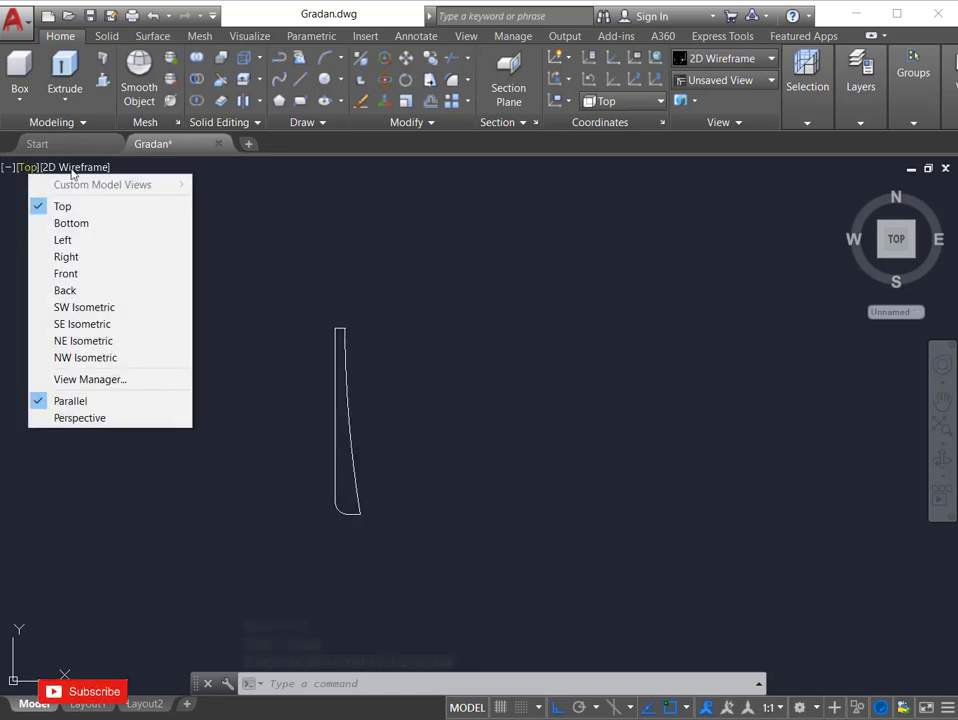
# Step: Switch to SW Isometric and draw a radius-3 circle beside the leg profile
pyautogui.click(86, 309)
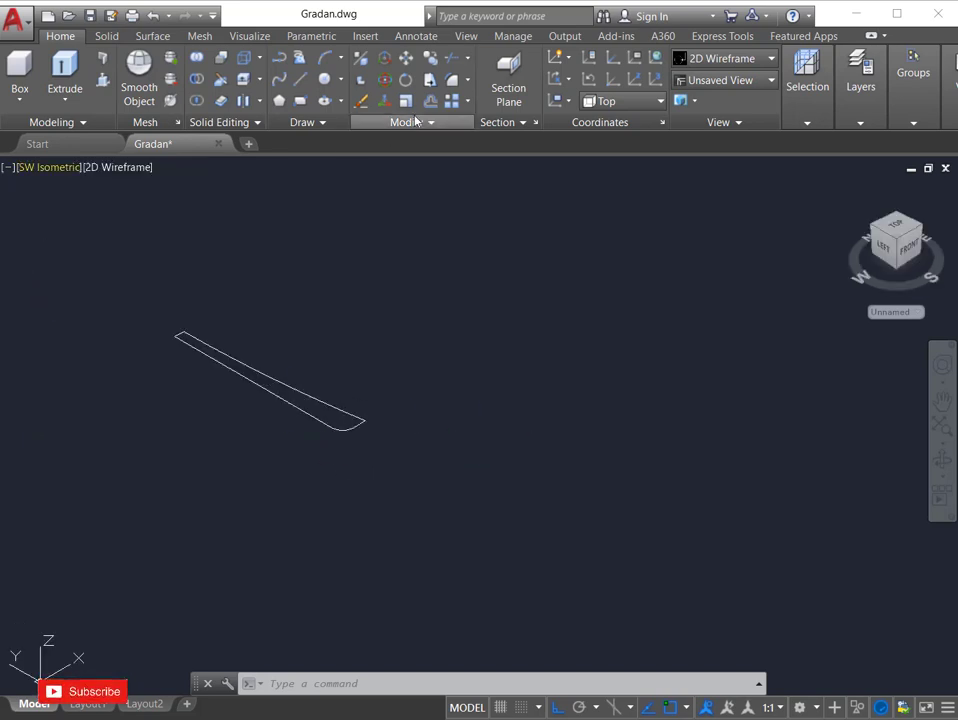
pyautogui.click(325, 80)
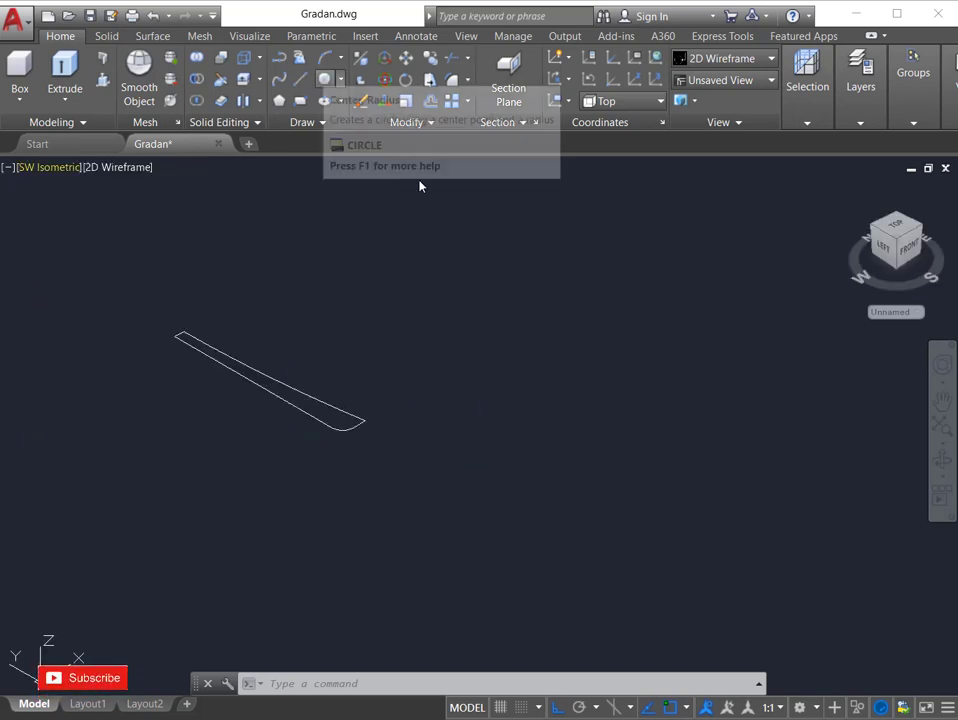
pyautogui.click(582, 401)
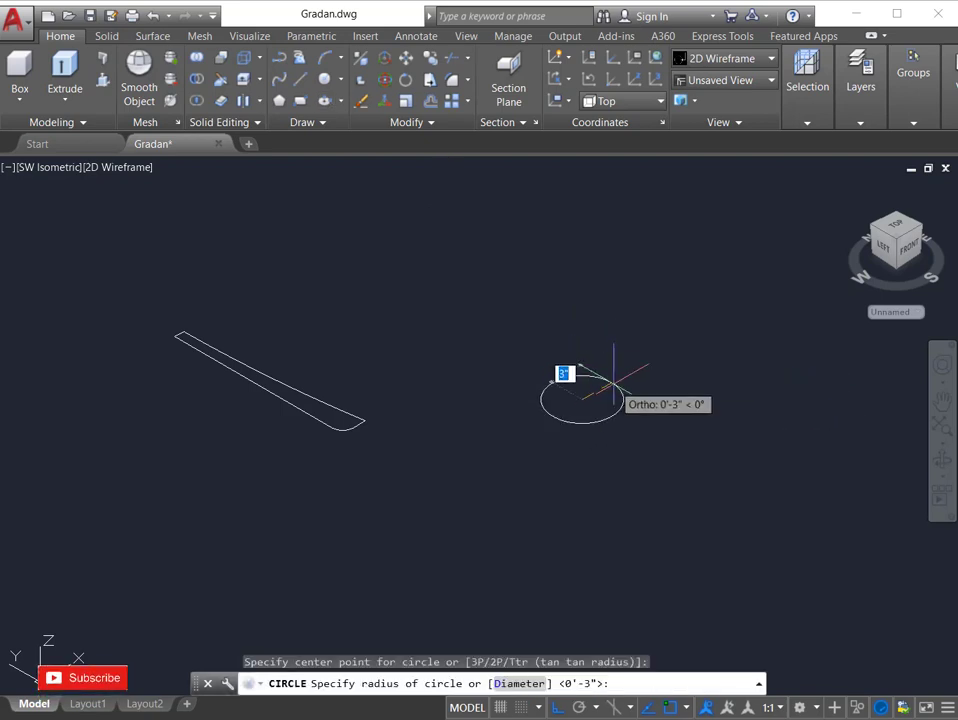
pyautogui.write('3')
pyautogui.press('Return')
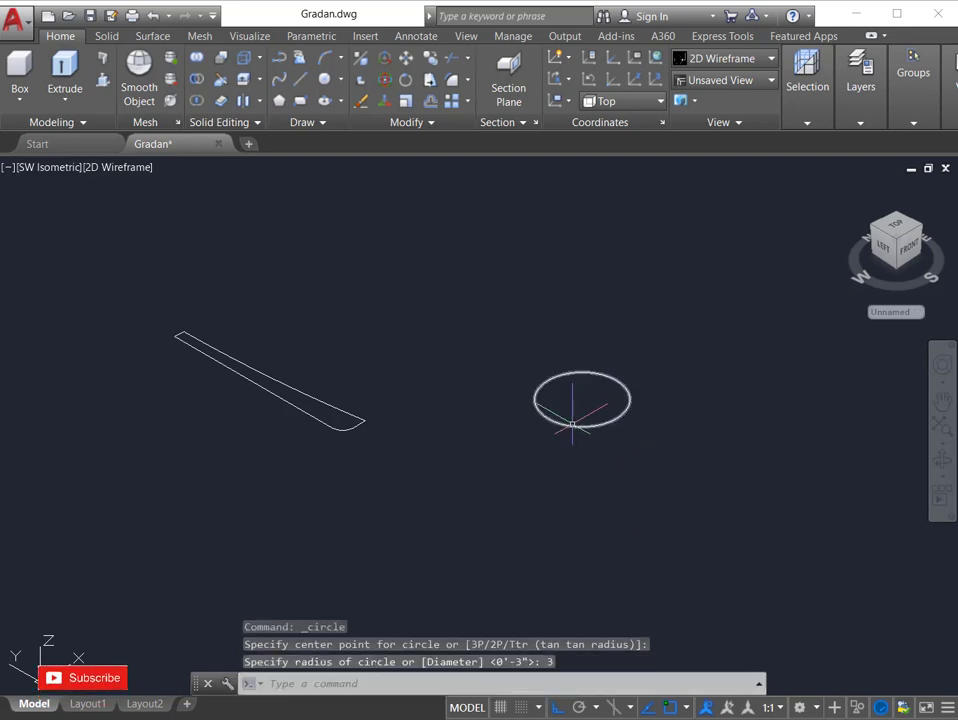
pyautogui.scroll(-2, 460, 460)
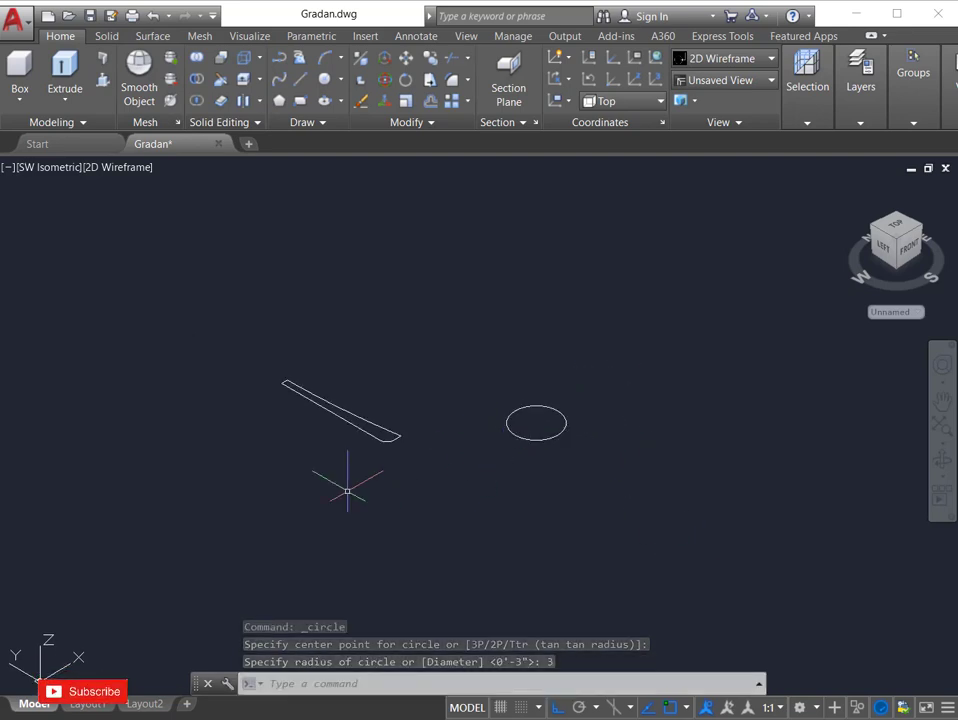
# Step: Extrude the joined leg outline to a height of 1 unit
pyautogui.click(64, 78)
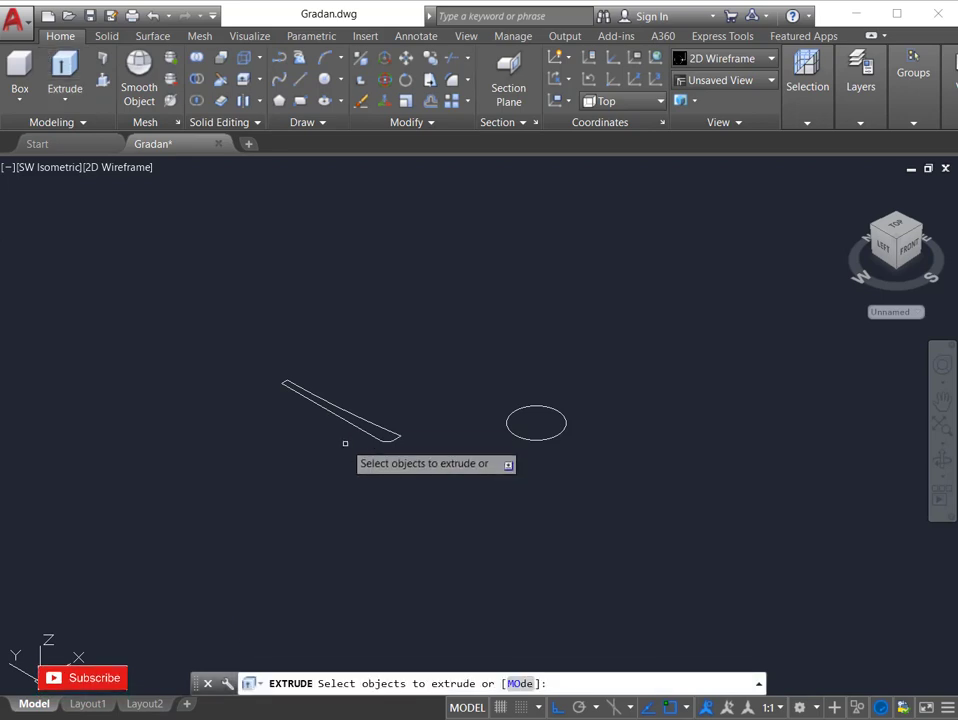
pyautogui.click(344, 413)
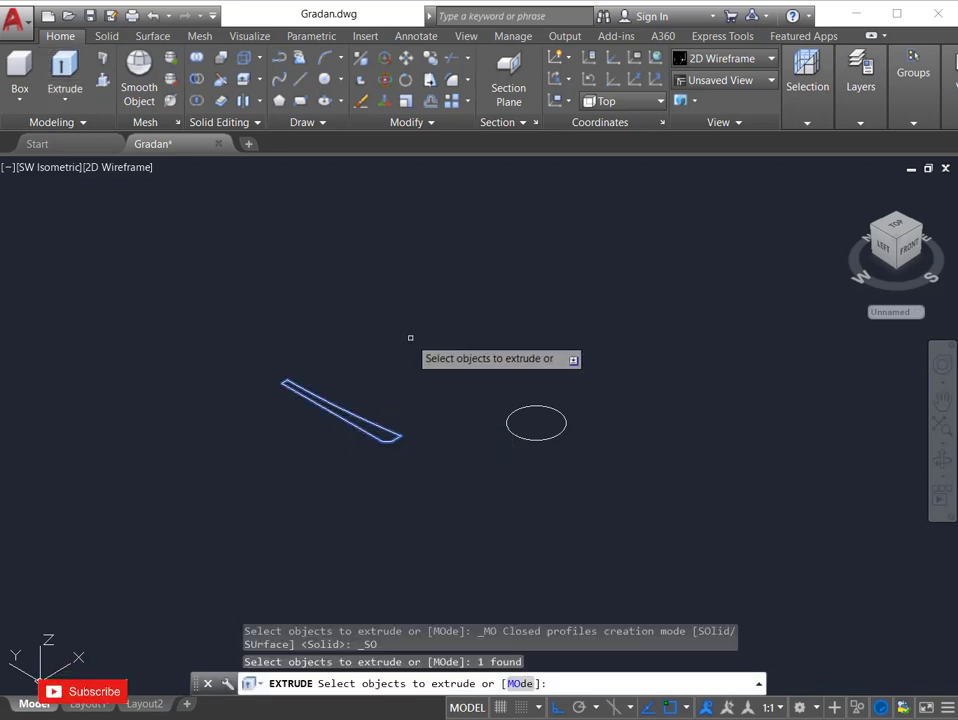
pyautogui.press('Return')
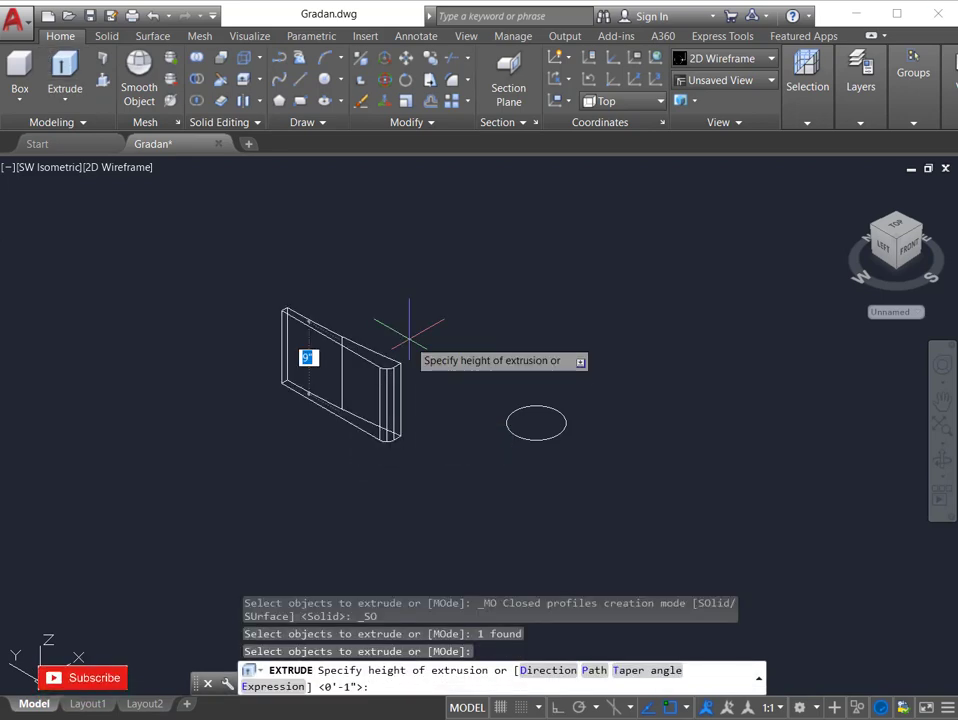
pyautogui.press('Return')
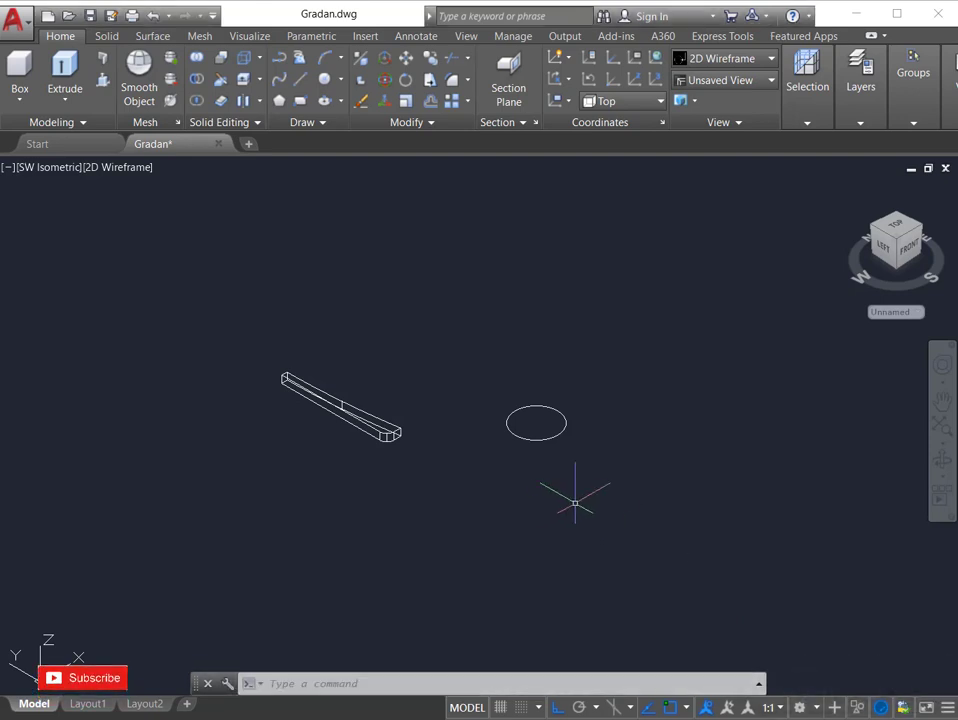
pyautogui.scroll(-2, 530, 421)
pyautogui.scroll(4, 545, 425)
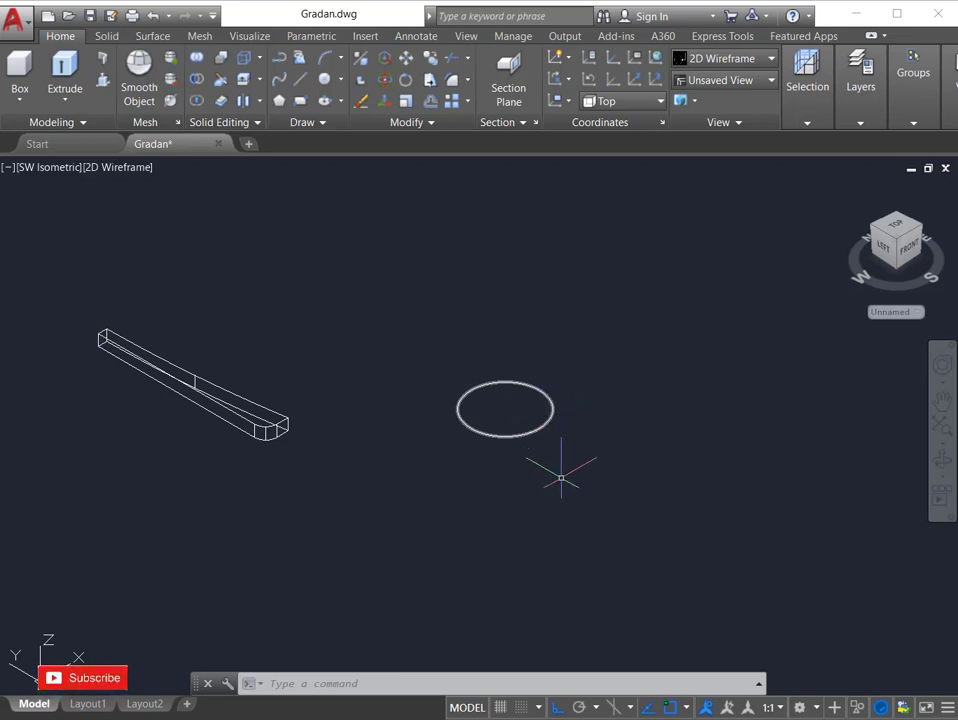
pyautogui.scroll(-2, 544, 455)
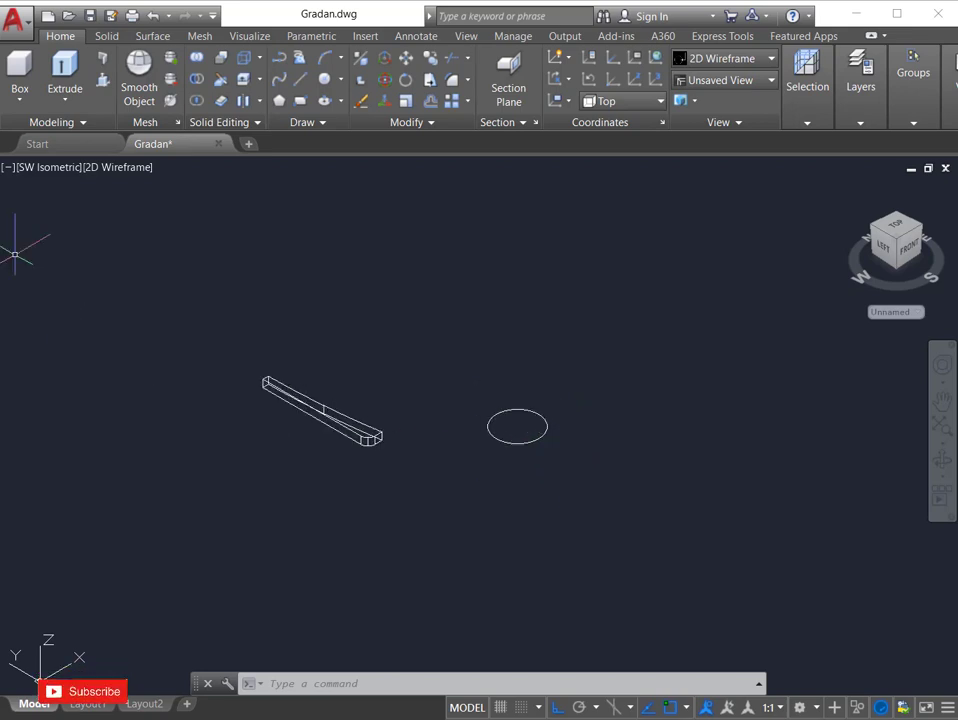
pyautogui.click(318, 404)
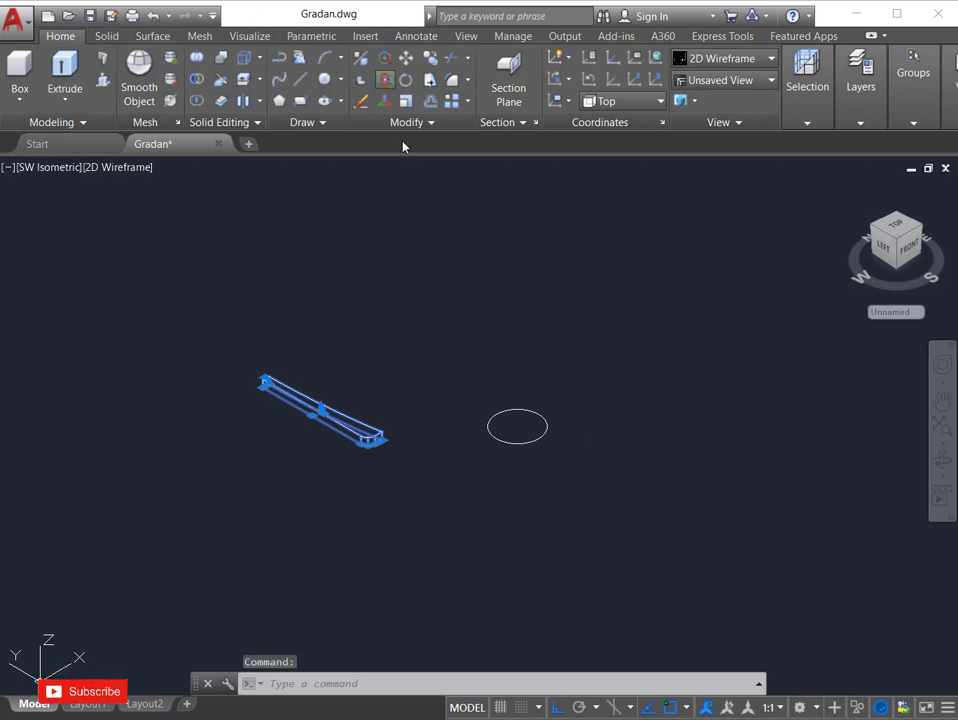
# Step: Rotate the leg solid 90° with 3DROTATE so it stands upright
pyautogui.click(385, 79)
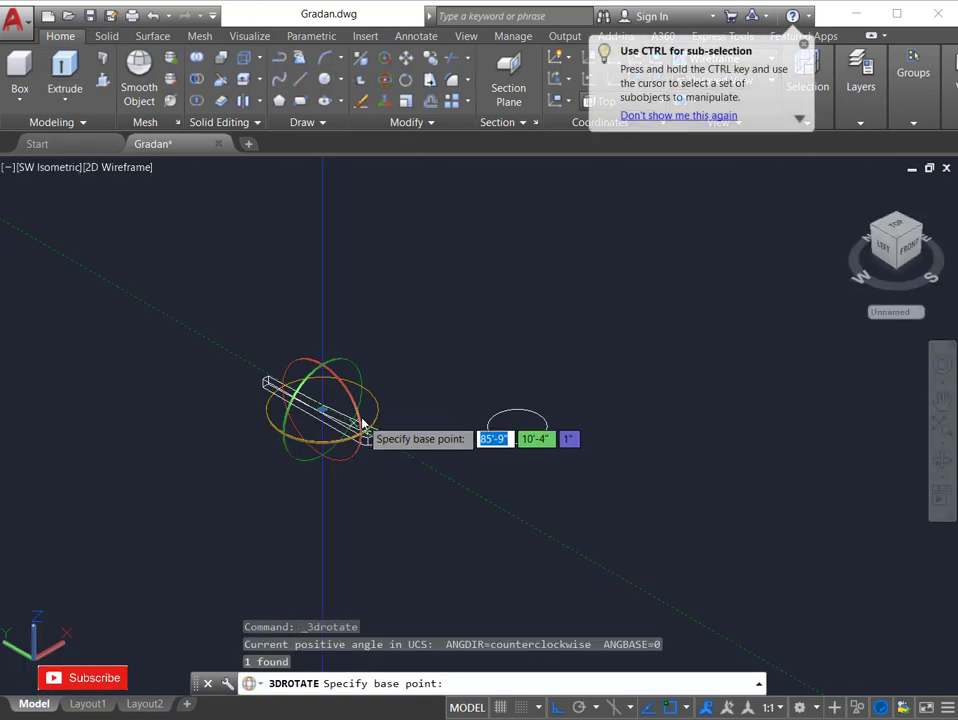
pyautogui.click(370, 405)
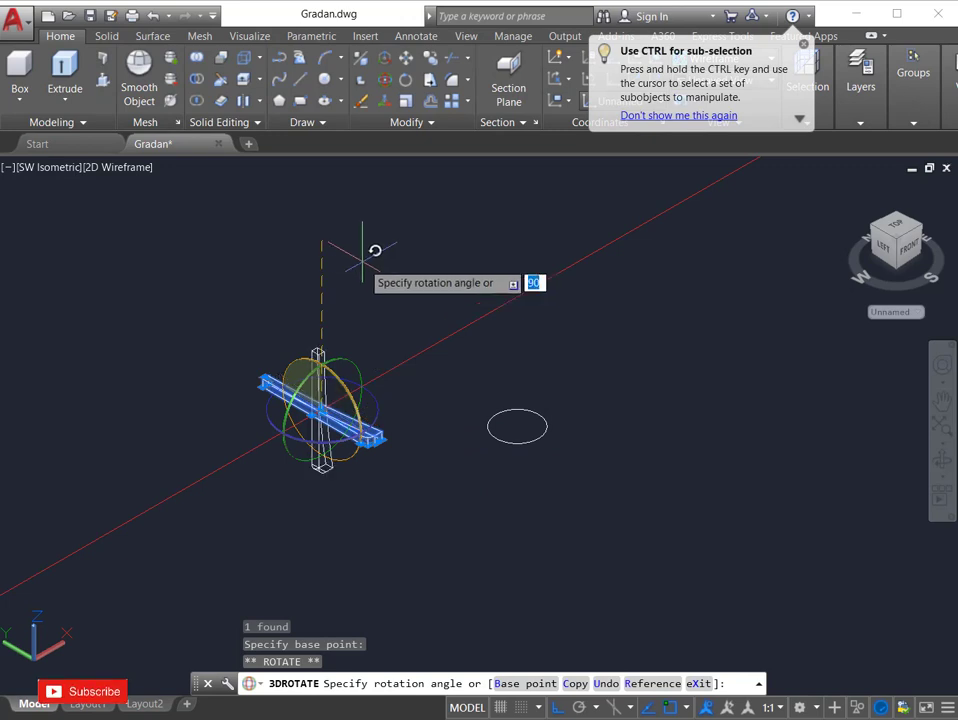
pyautogui.press('Return')
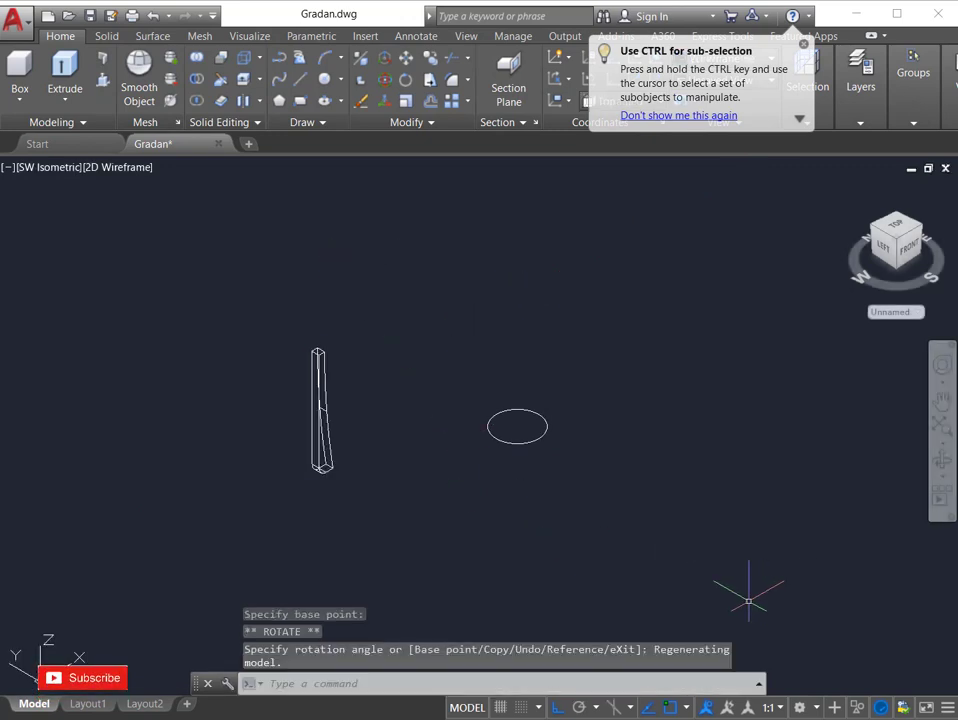
pyautogui.keyDown('shift'); pyautogui.moveTo(748, 601); pyautogui.dragTo(680, 600, button='middle'); pyautogui.keyUp('shift')
pyautogui.click(465, 358)
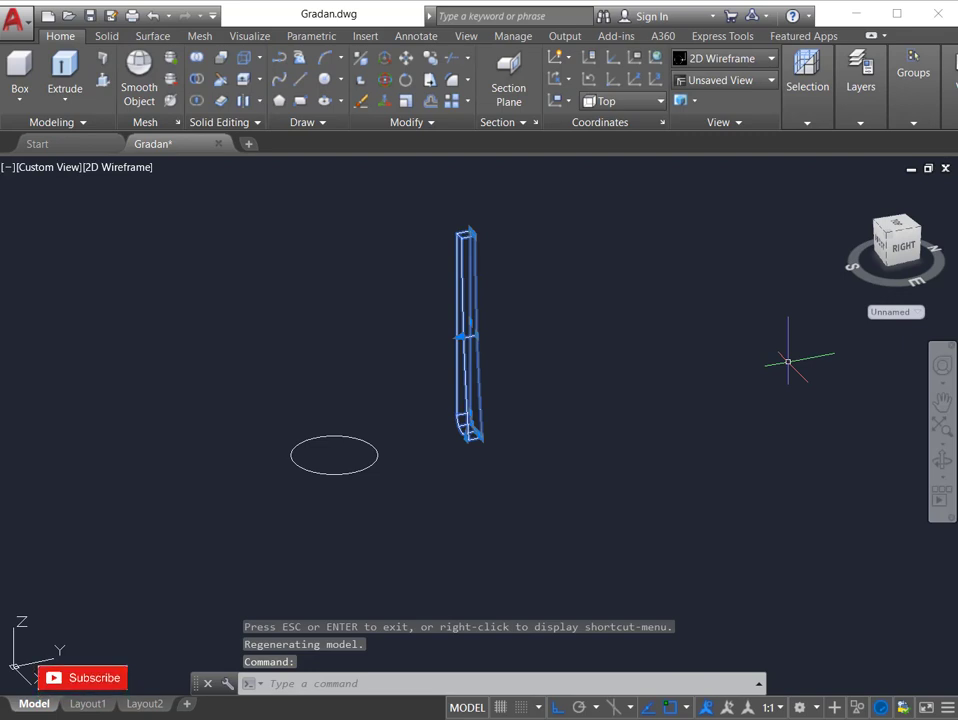
# Step: Move the upright leg by its bottom corner onto the circle's edge
pyautogui.write('c')
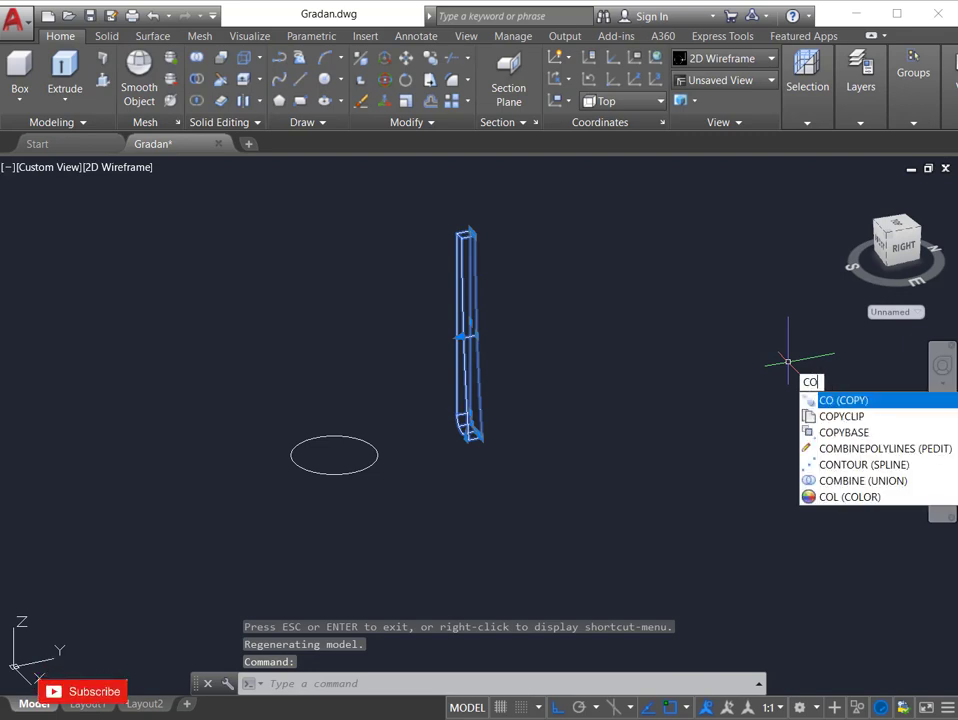
pyautogui.press('BackSpace')
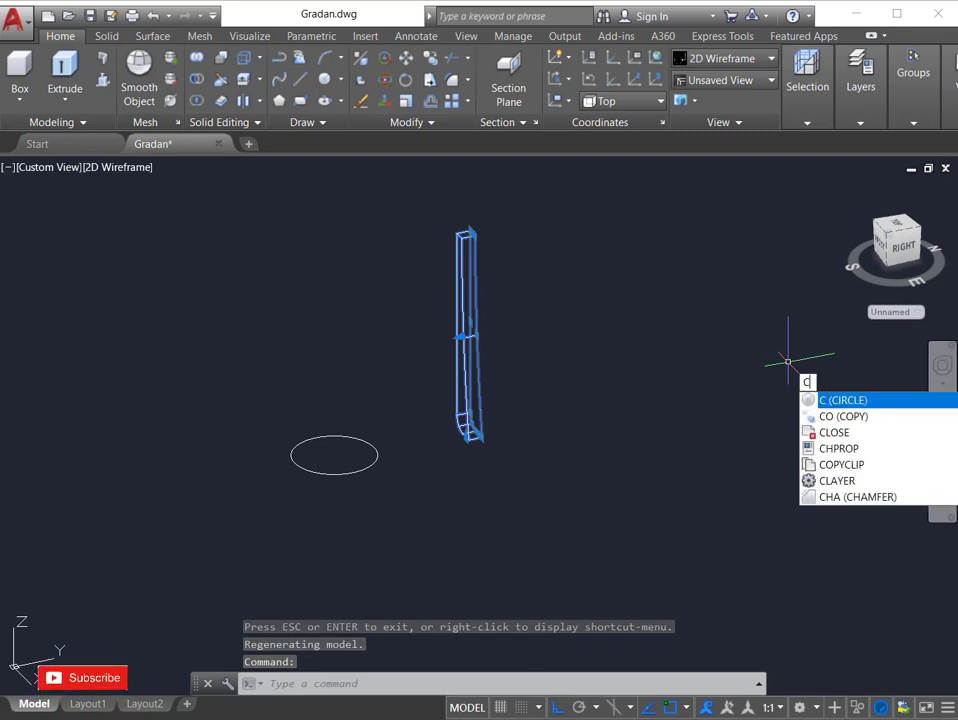
pyautogui.press('BackSpace')
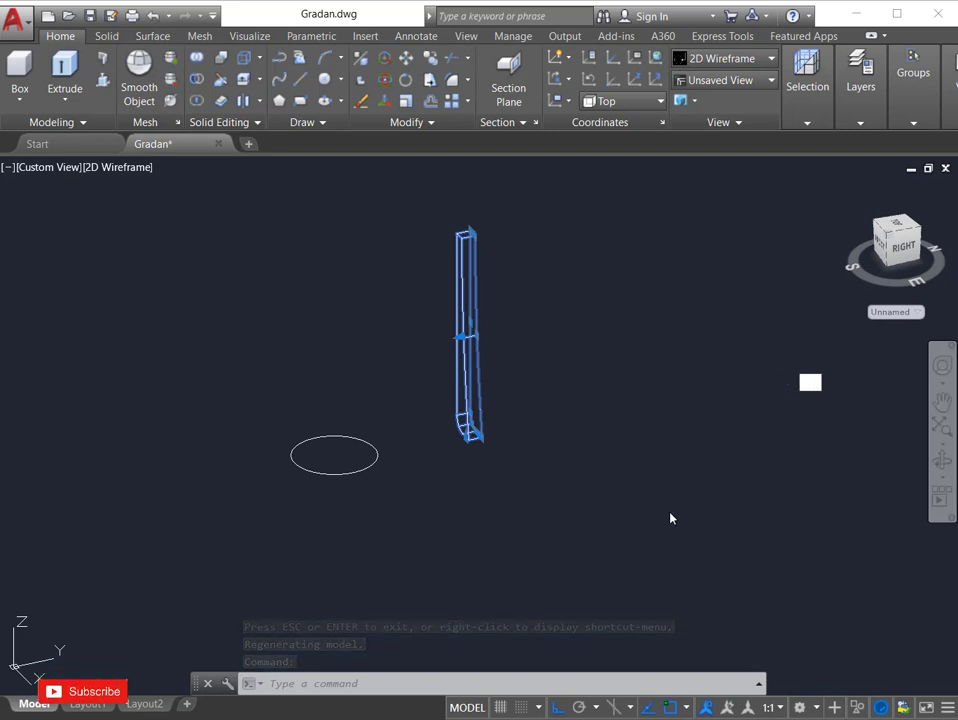
pyautogui.press('Escape')
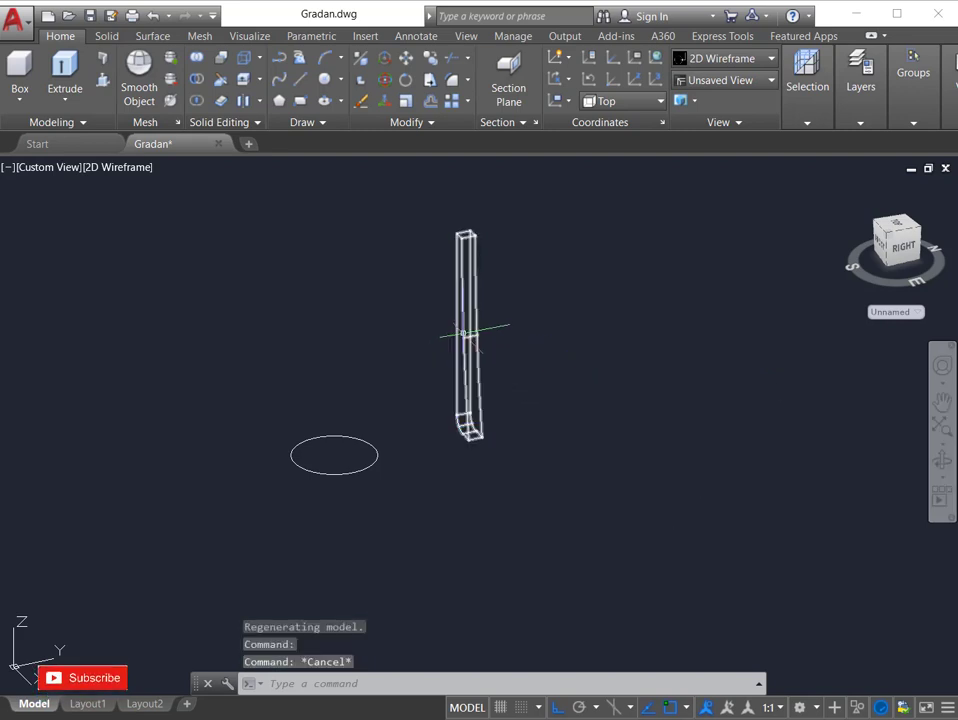
pyautogui.click(466, 334)
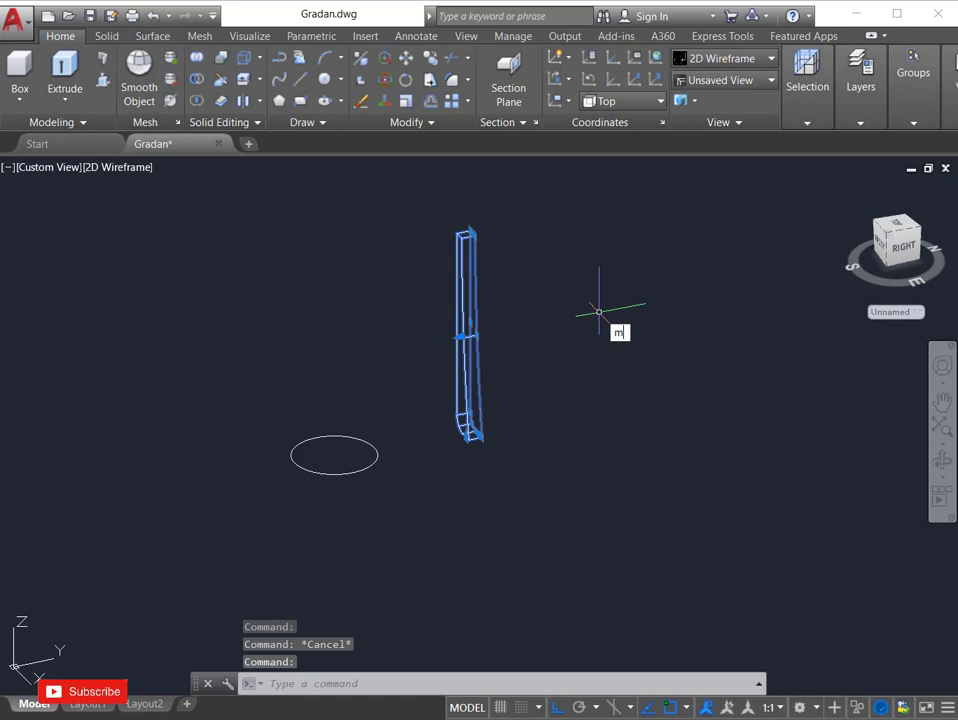
pyautogui.press('Return')
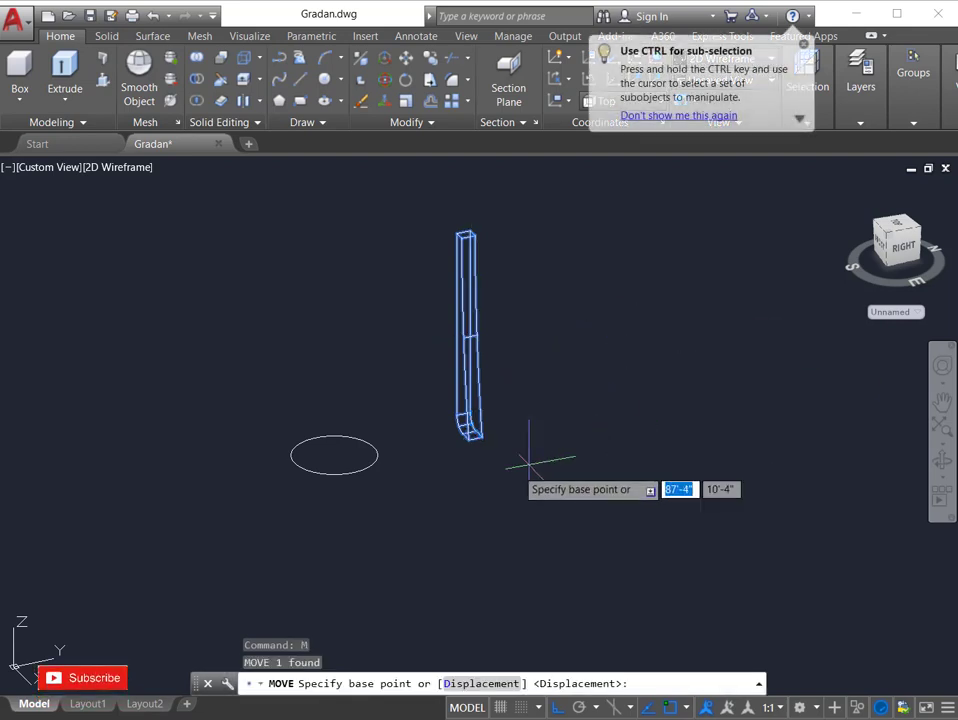
pyautogui.click(476, 434)
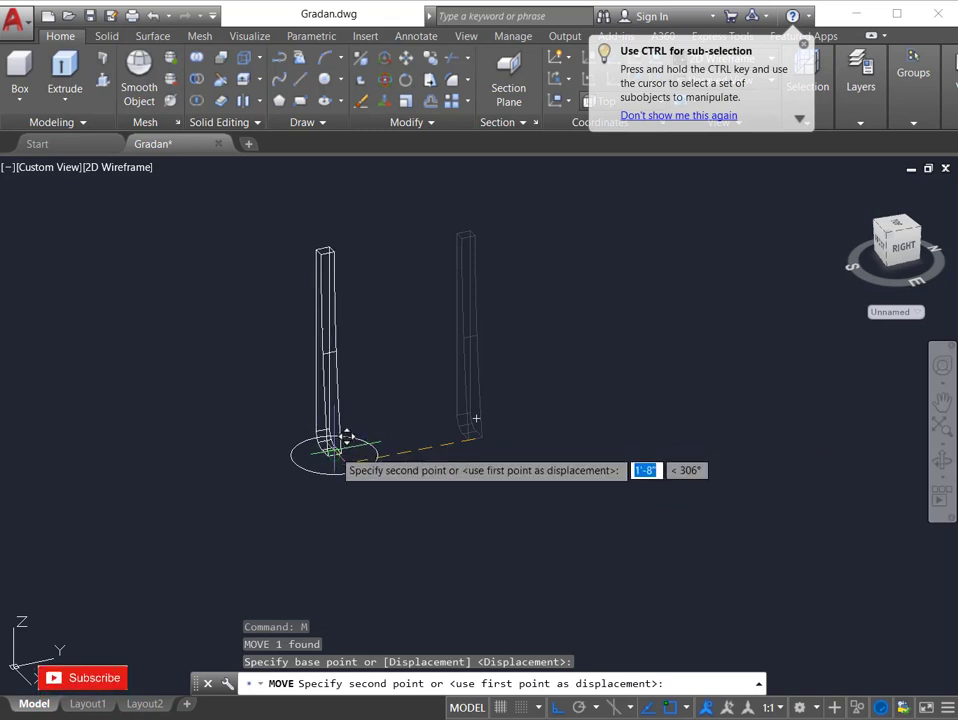
pyautogui.click(332, 442)
# Step: Adjust the leg's position on the circle with a second Move, then orbit to a front view
pyautogui.scroll(2, 320, 455)
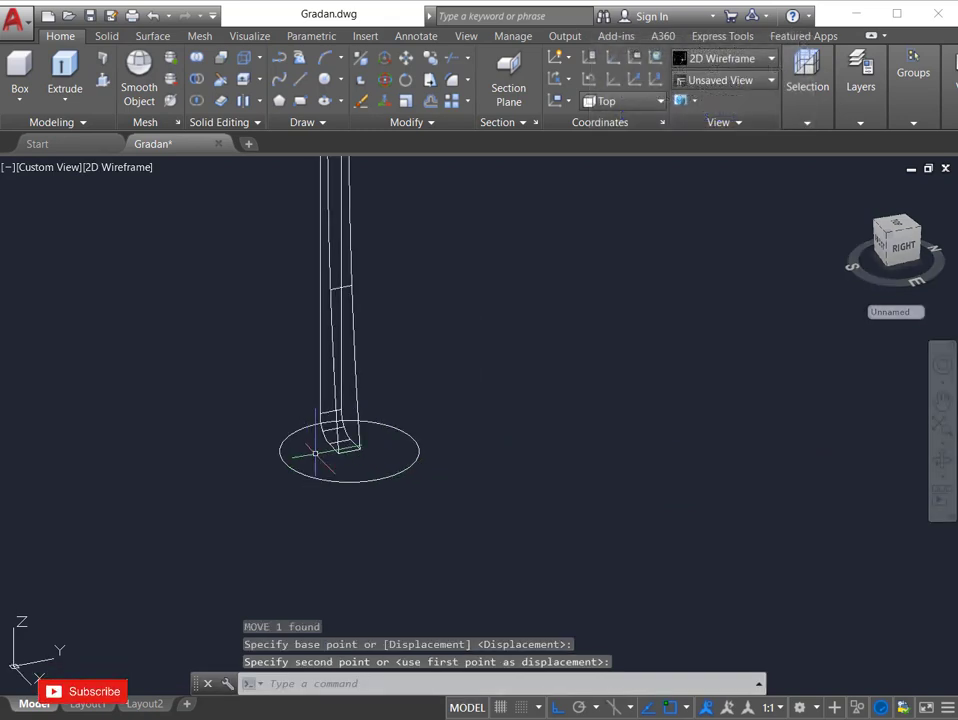
pyautogui.click(367, 441)
pyautogui.scroll(-2, 472, 578)
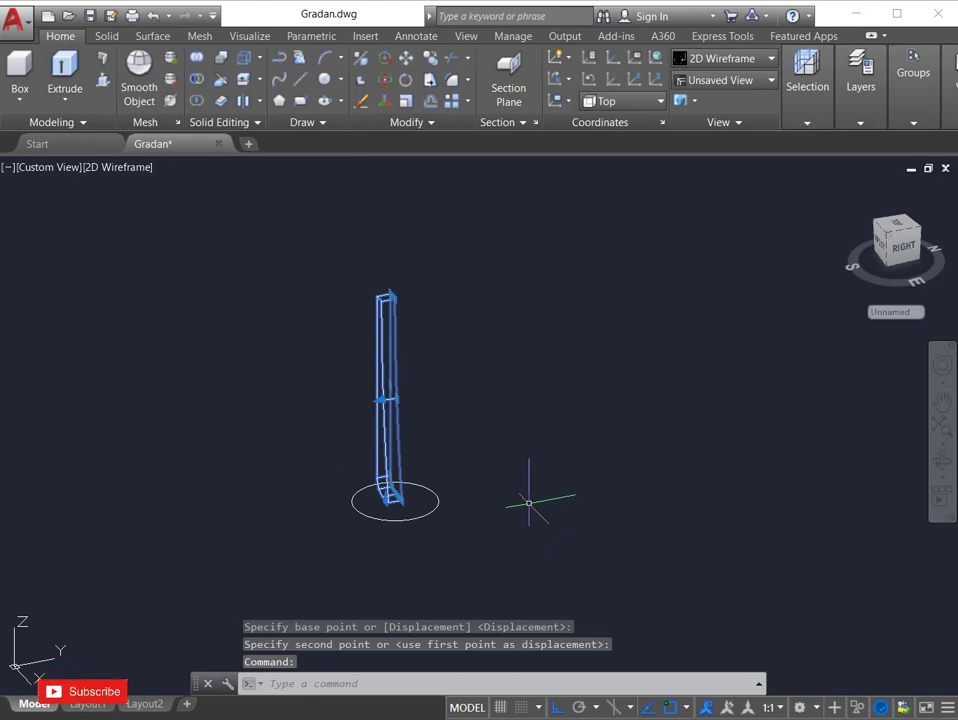
pyautogui.write('m')
pyautogui.press('Return')
pyautogui.click(474, 556)
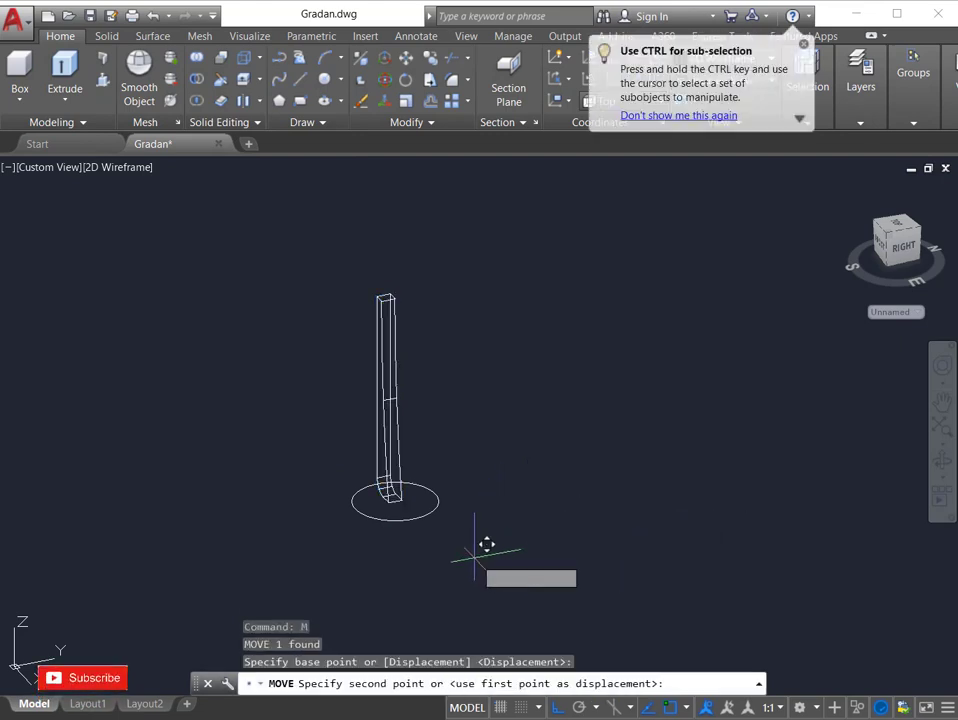
pyautogui.scroll(2, 480, 535)
pyautogui.scroll(2, 475, 528)
pyautogui.scroll(1, 470, 522)
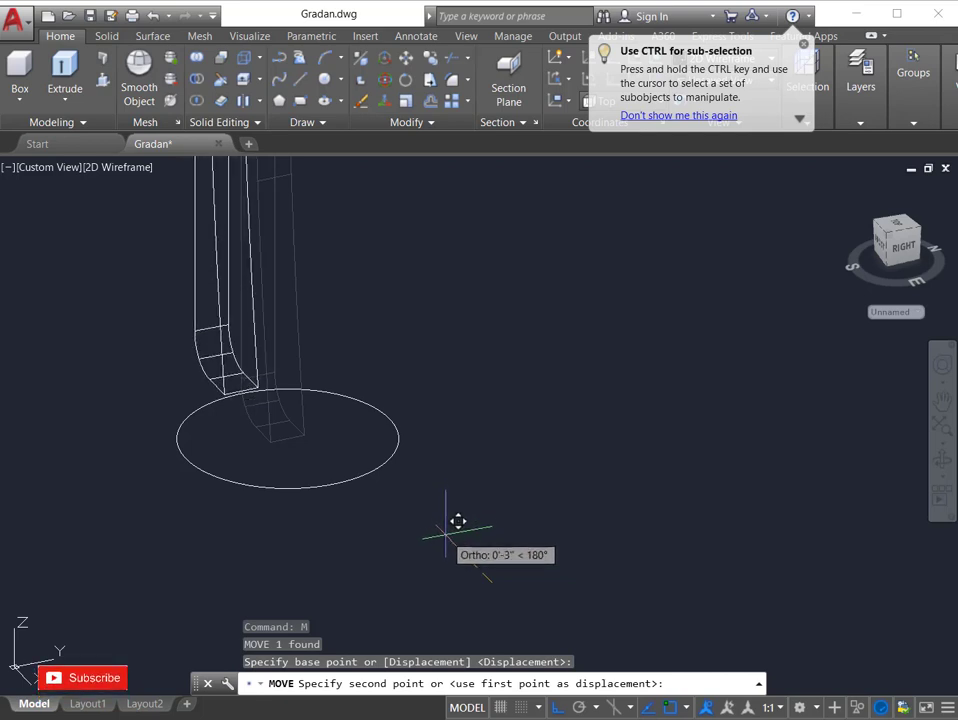
pyautogui.click(457, 521)
pyautogui.scroll(-5, 540, 528)
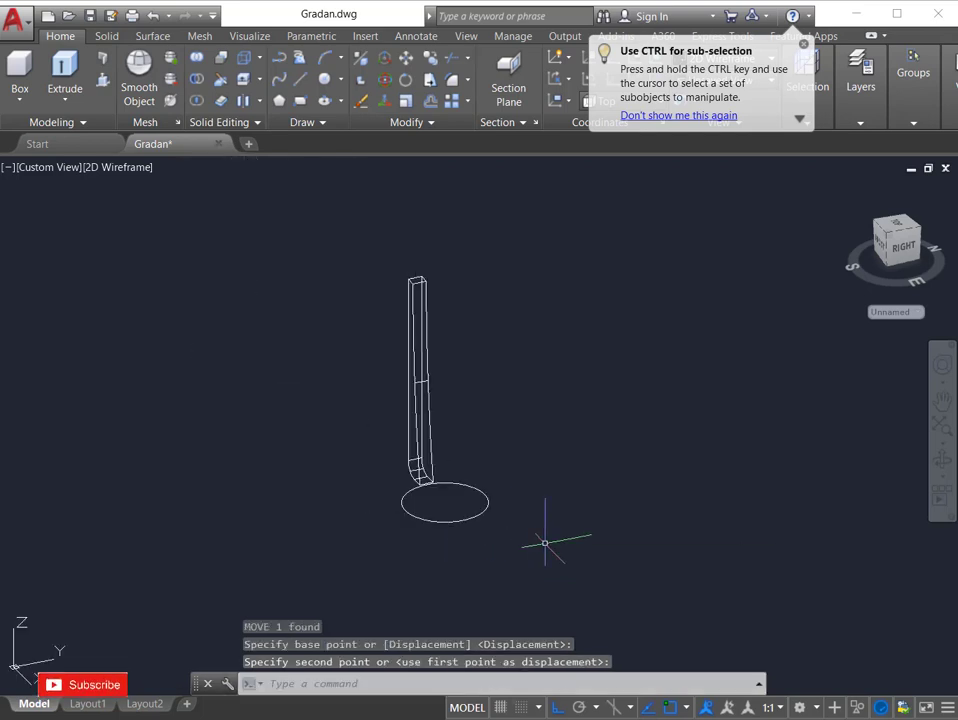
pyautogui.click(942, 468)
pyautogui.moveTo(592, 513)
pyautogui.mouseDown()
pyautogui.moveTo(733, 502)
pyautogui.moveTo(542, 541)
pyautogui.moveTo(544, 549)
pyautogui.mouseUp()
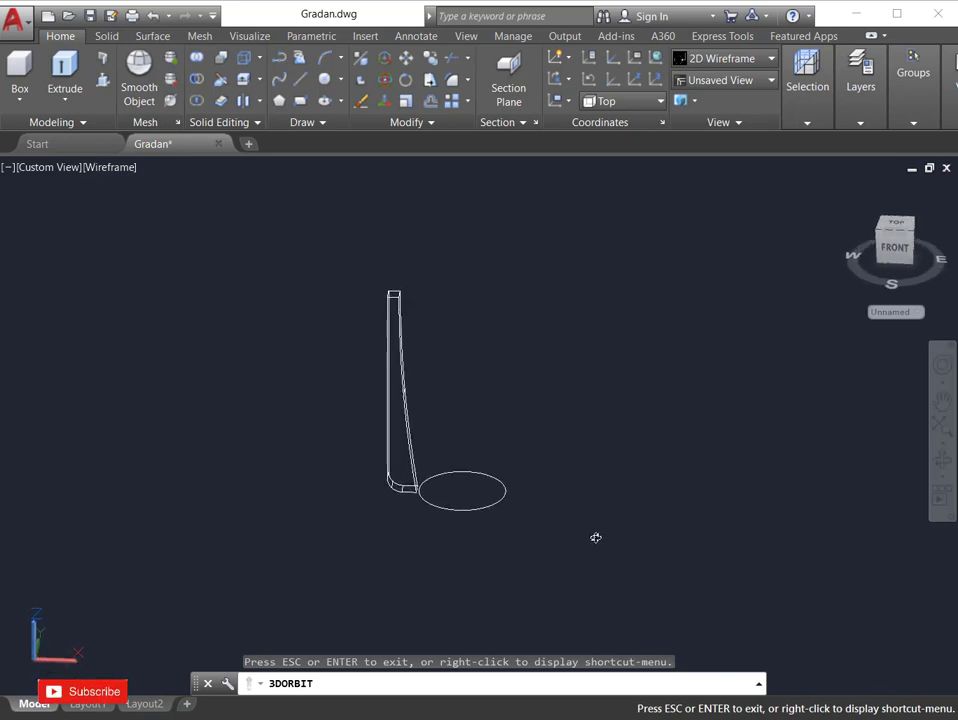
# Step: Mirror the leg to the circle's opposite side, keeping the original, and orbit to check both legs
pyautogui.press('Escape')
pyautogui.click(400, 378)
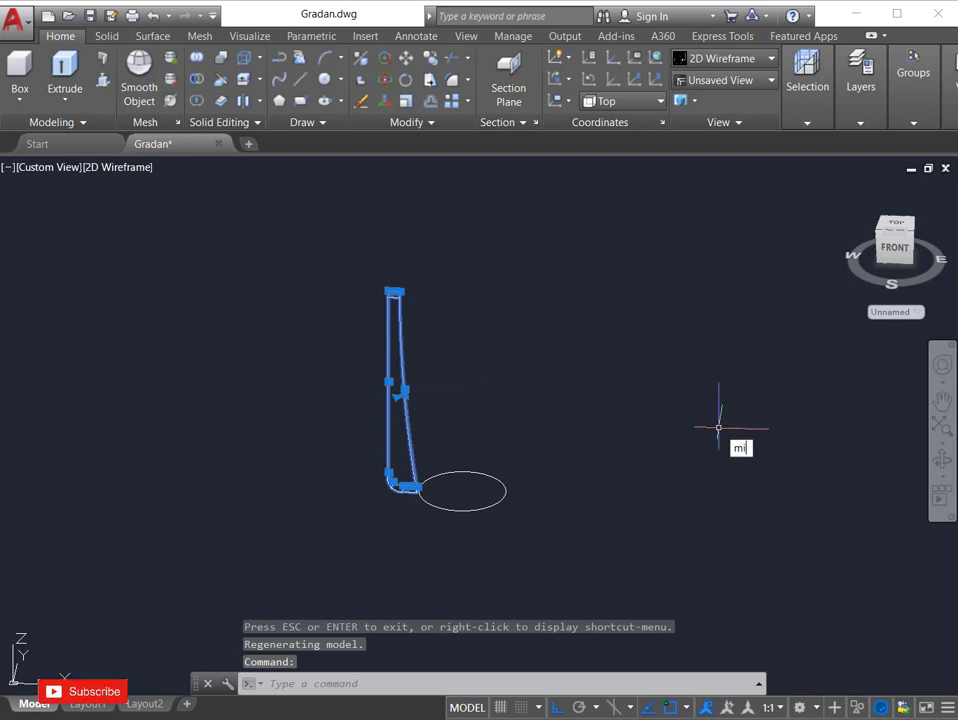
pyautogui.press('Return')
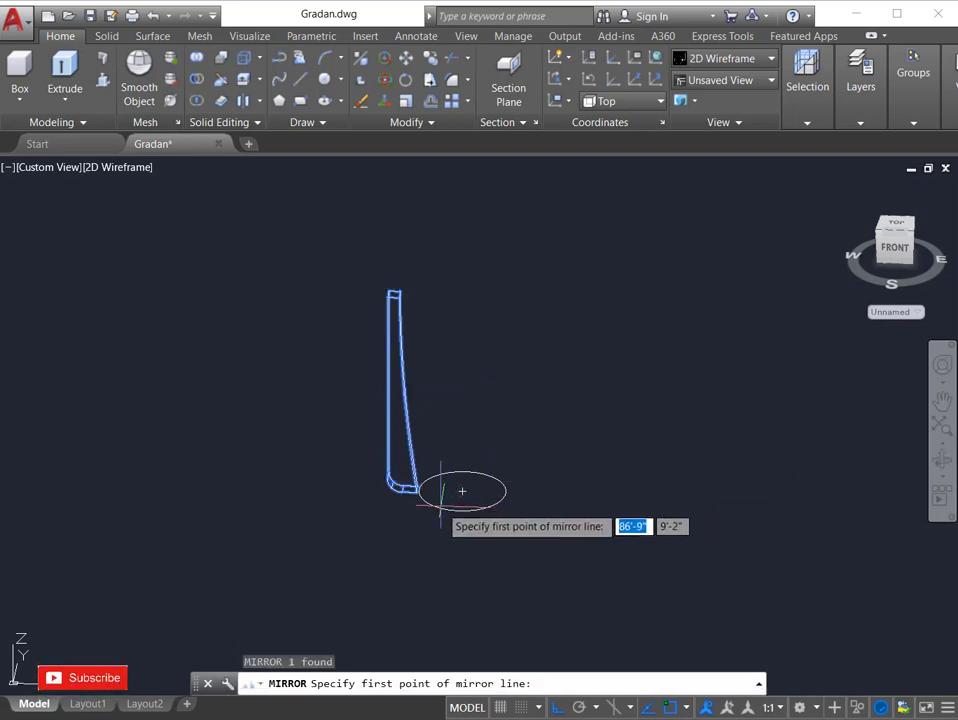
pyautogui.click(462, 491)
pyautogui.click(476, 344)
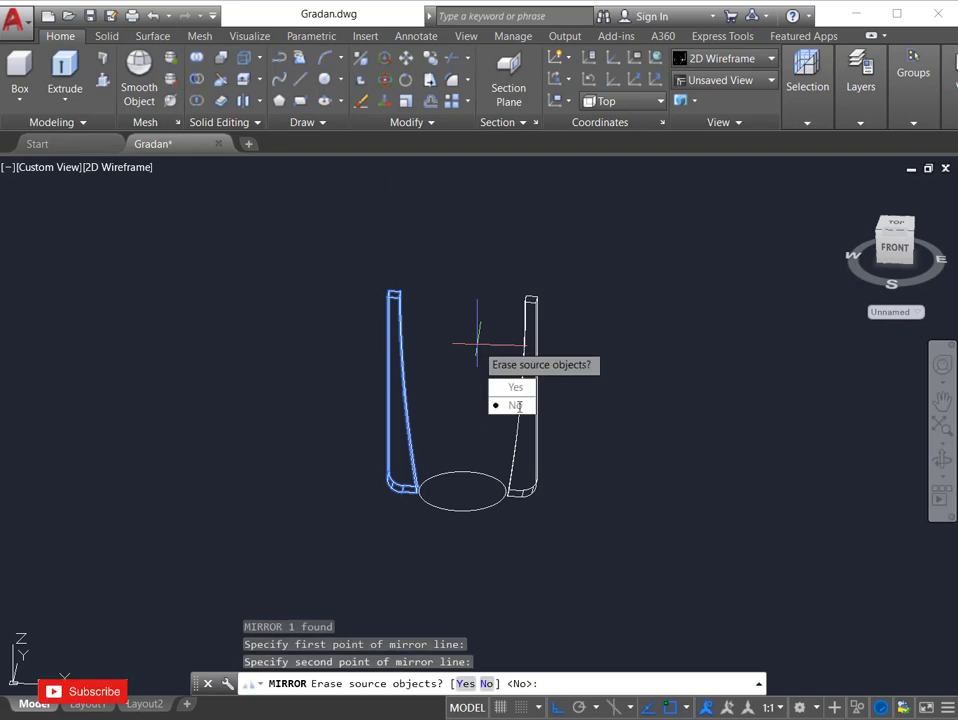
pyautogui.click(516, 405)
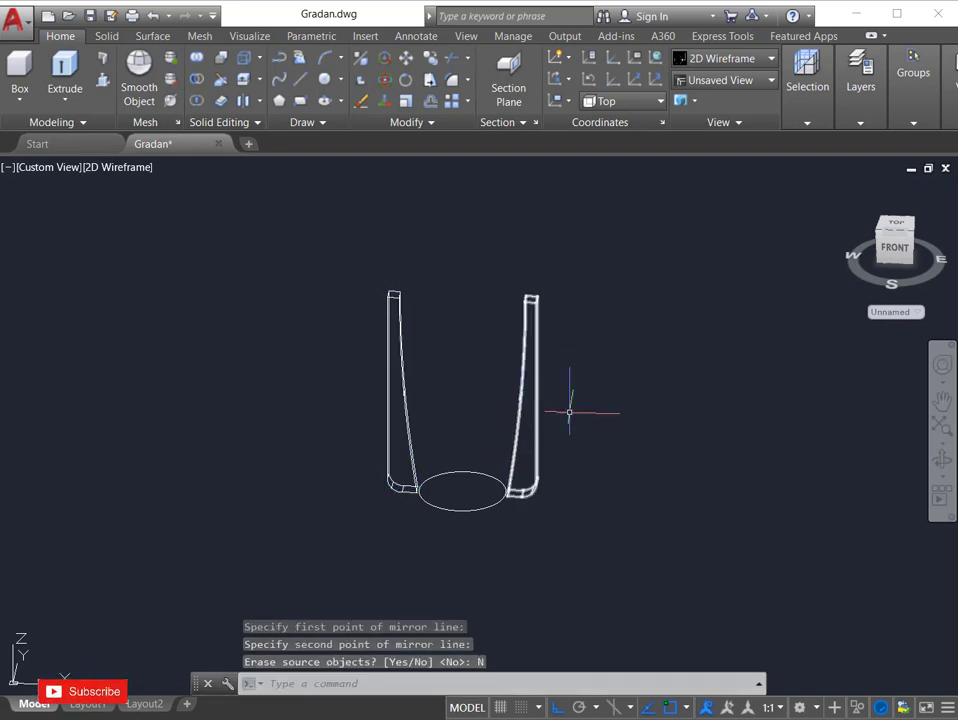
pyautogui.click(941, 459)
pyautogui.moveTo(582, 502)
pyautogui.mouseDown()
pyautogui.moveTo(499, 511)
pyautogui.moveTo(584, 390)
pyautogui.mouseUp()
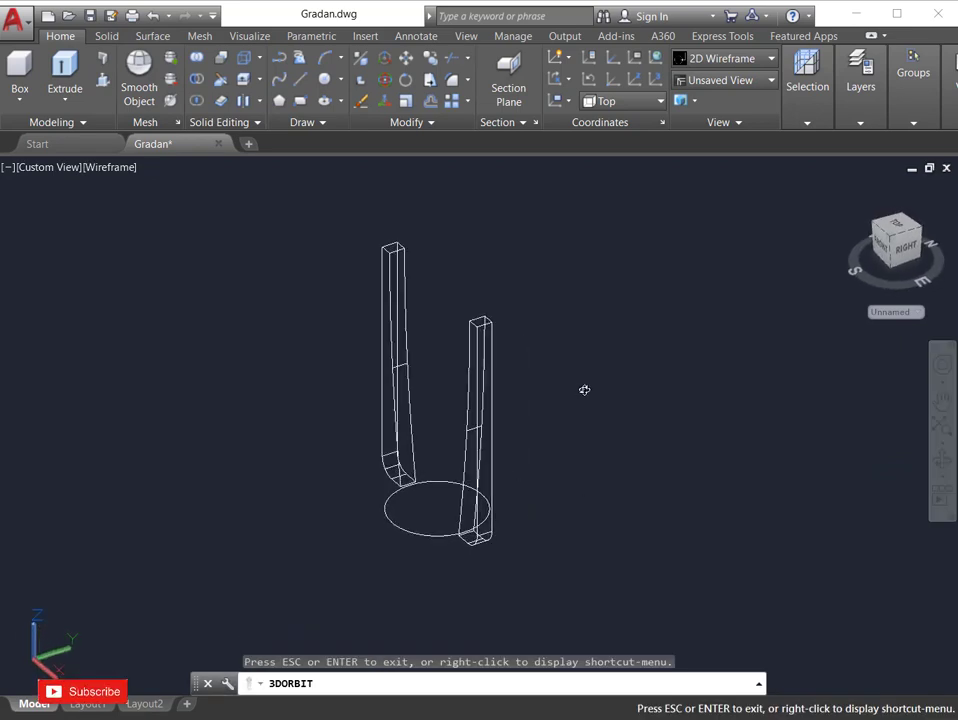
# Step: Copy the left leg with CO and place the copy off to the left of the circle
pyautogui.press('Escape')
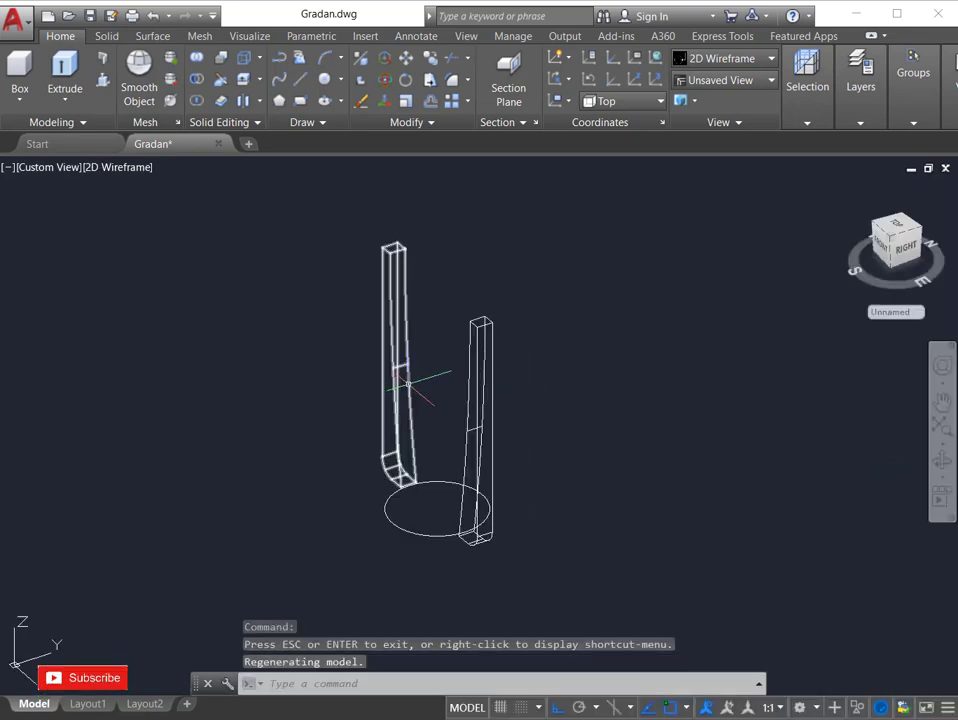
pyautogui.click(391, 376)
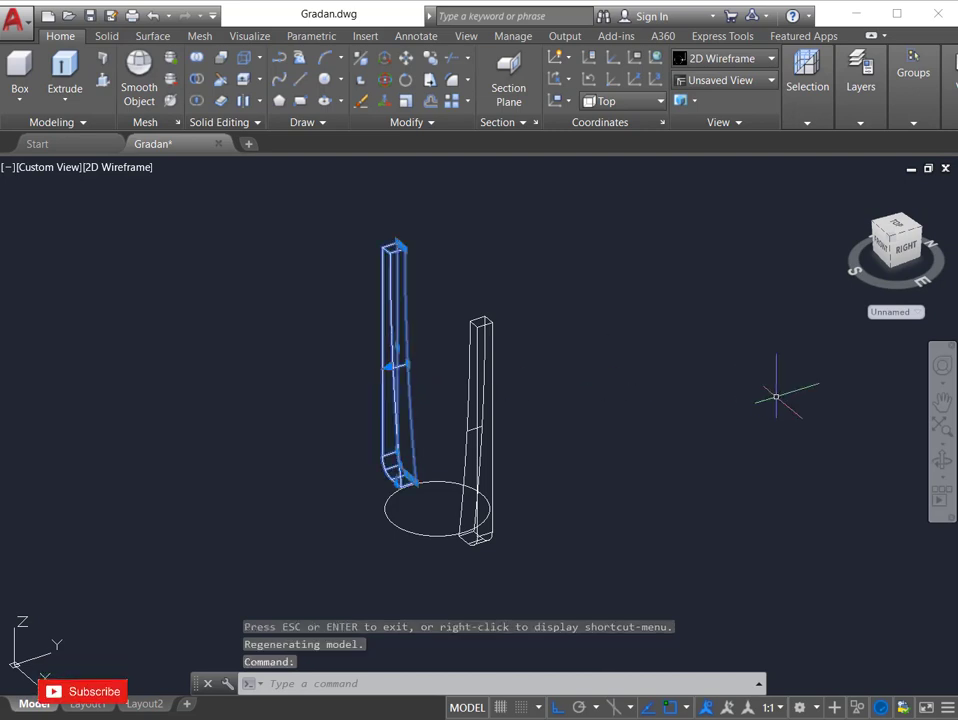
pyautogui.write('co')
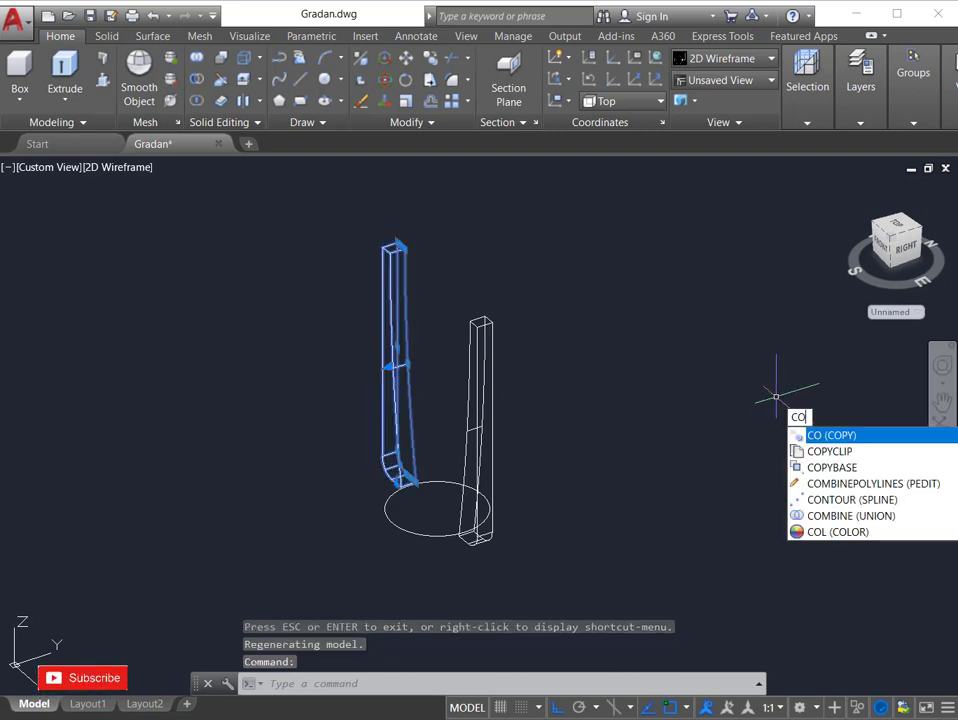
pyautogui.press('Return')
pyautogui.click(658, 551)
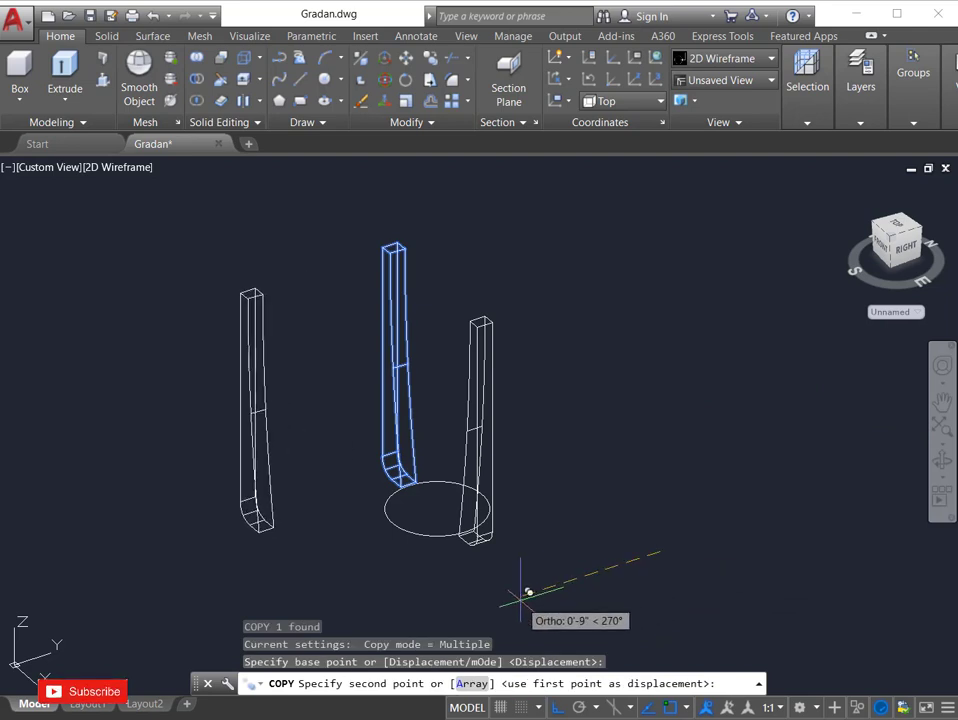
pyautogui.click(525, 591)
pyautogui.press('Escape')
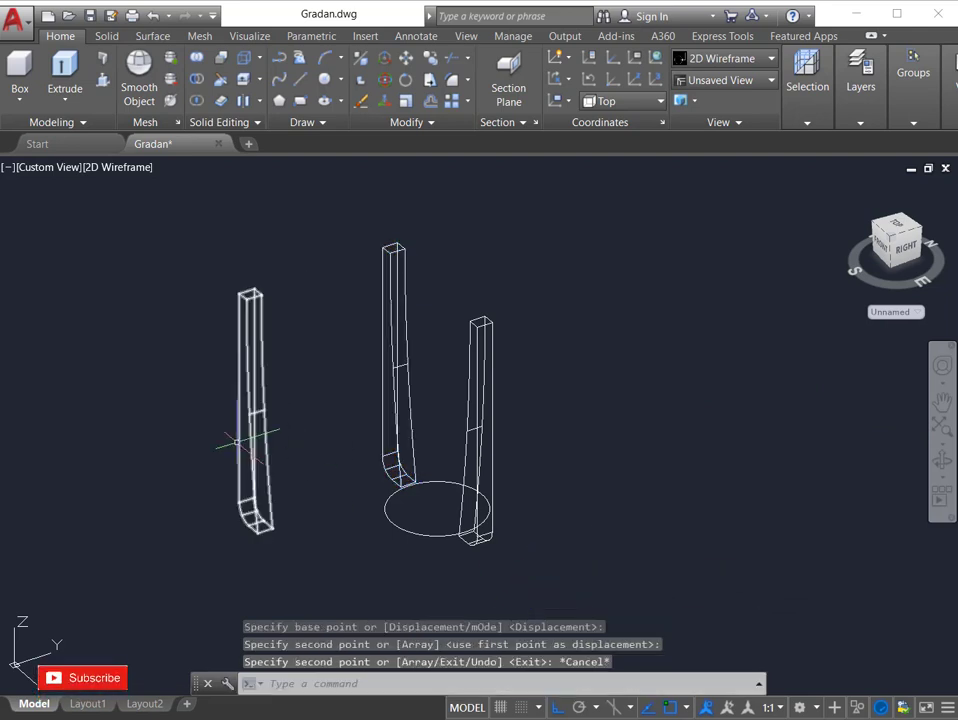
pyautogui.click(252, 440)
pyautogui.click(291, 61)
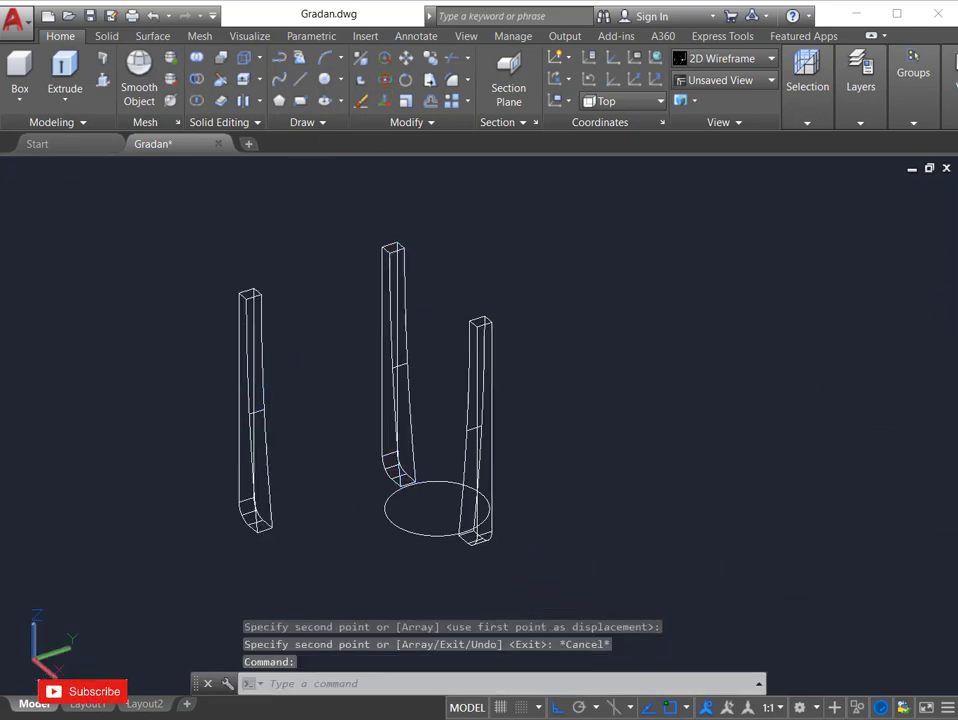
# Step: Rotate the third leg copy 90° around its vertical axis using 3DROTATE
pyautogui.click(255, 410)
pyautogui.click(372, 425)
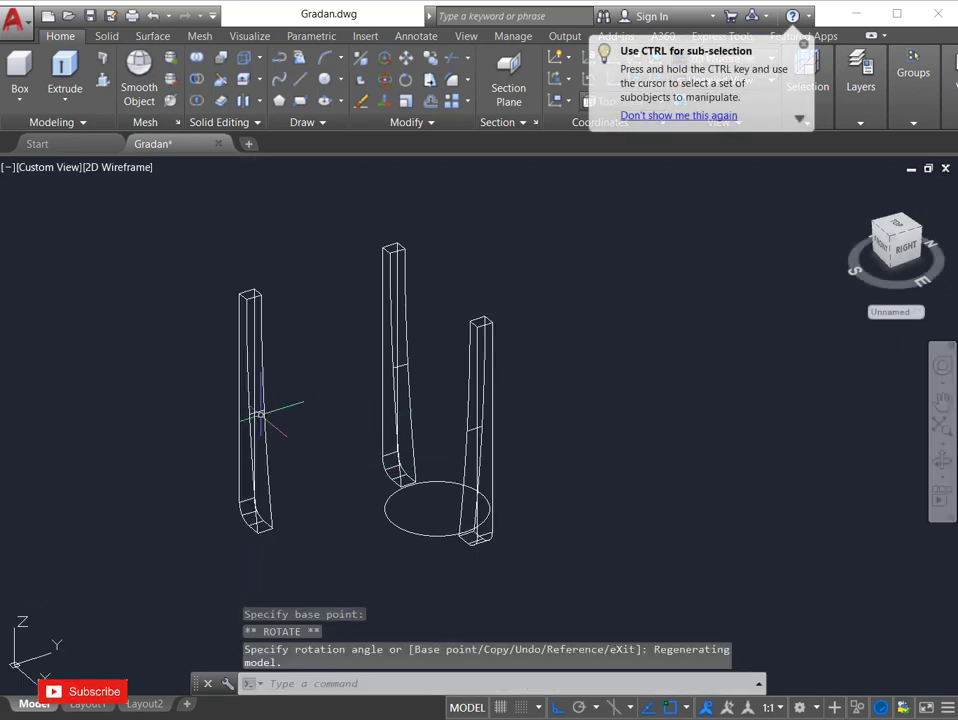
pyautogui.click(260, 413)
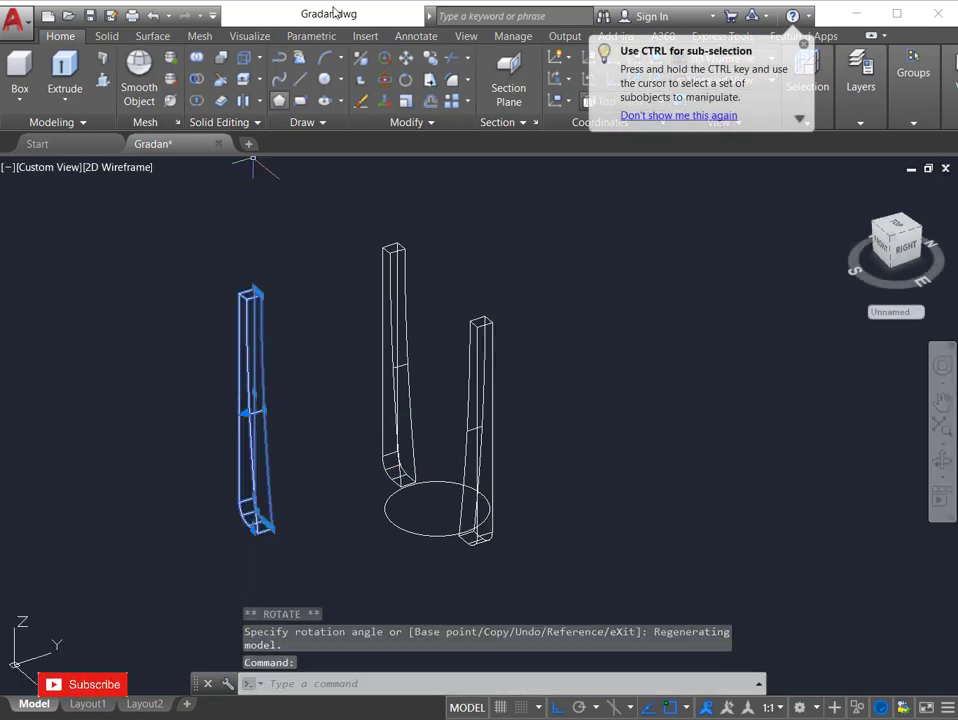
pyautogui.click(385, 82)
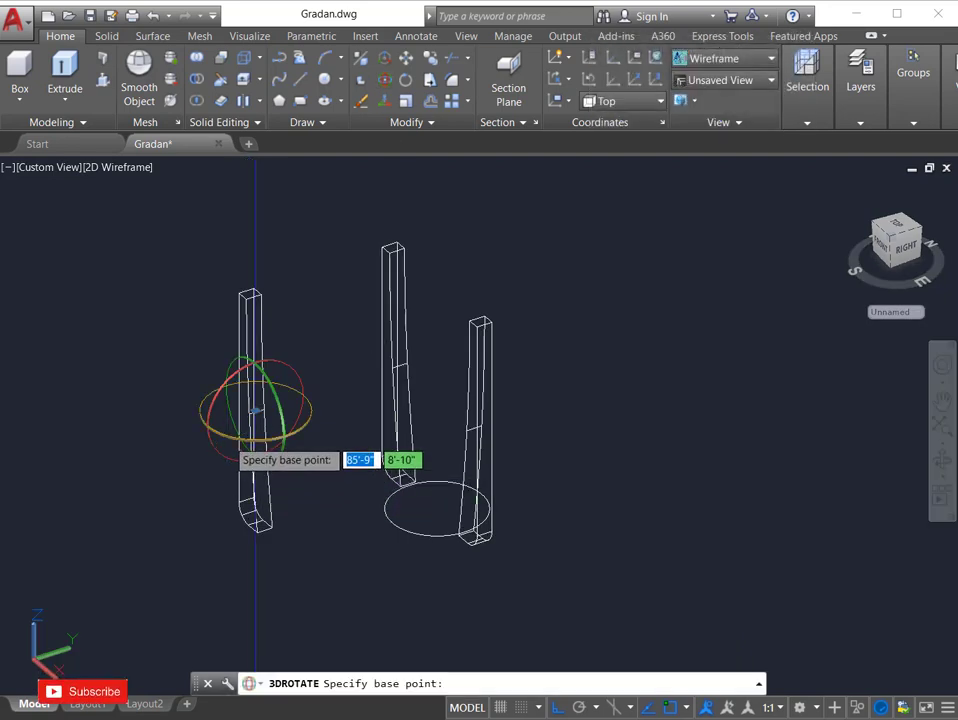
pyautogui.click(245, 420)
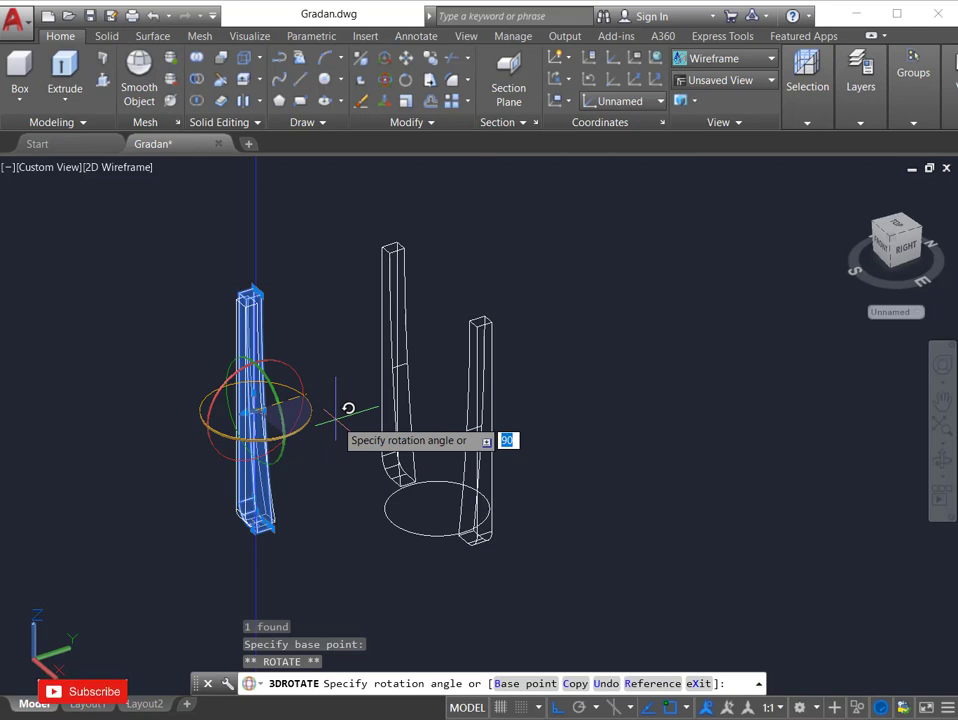
pyautogui.click(336, 410)
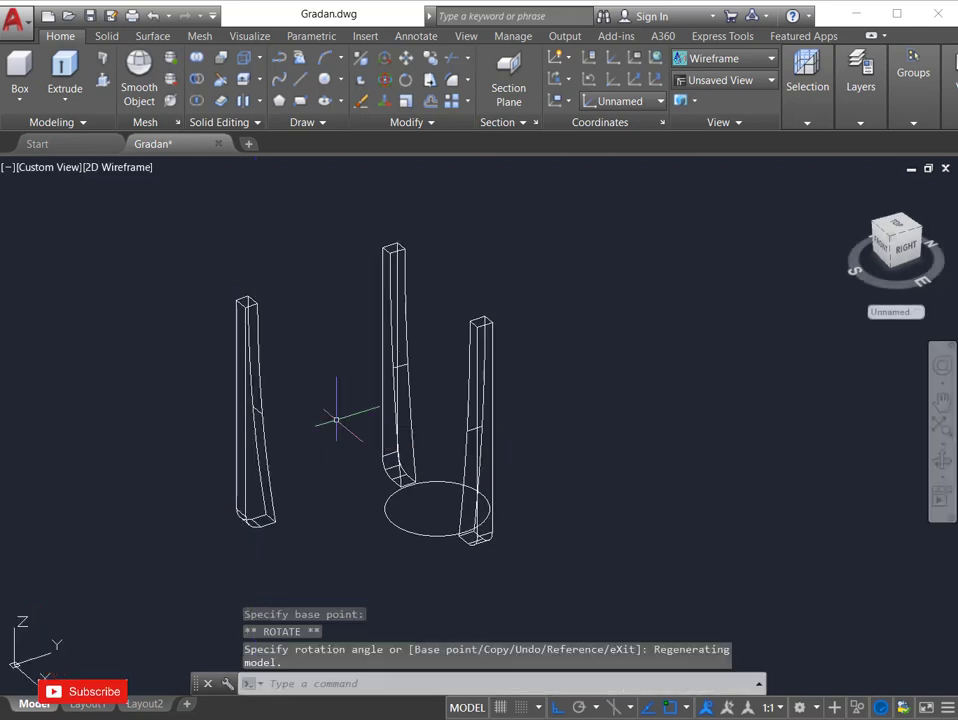
pyautogui.click(254, 460)
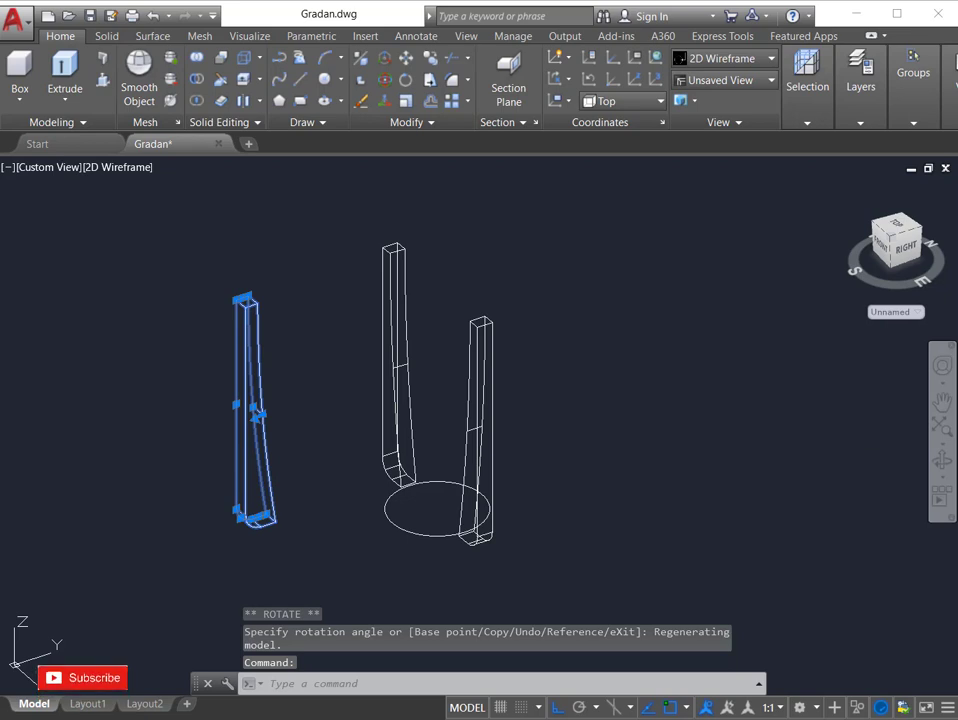
# Step: Move the rotated third leg by its bottom corner to stand beside the base circle
pyautogui.write('m')
pyautogui.press('Return')
pyautogui.scroll(4, 295, 512)
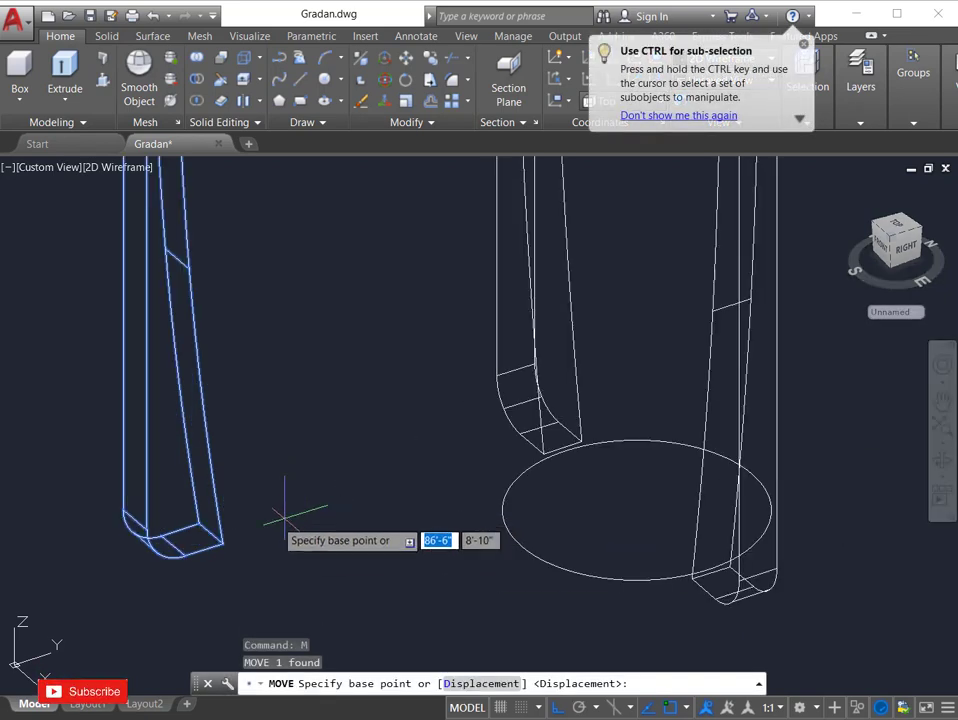
pyautogui.click(214, 532)
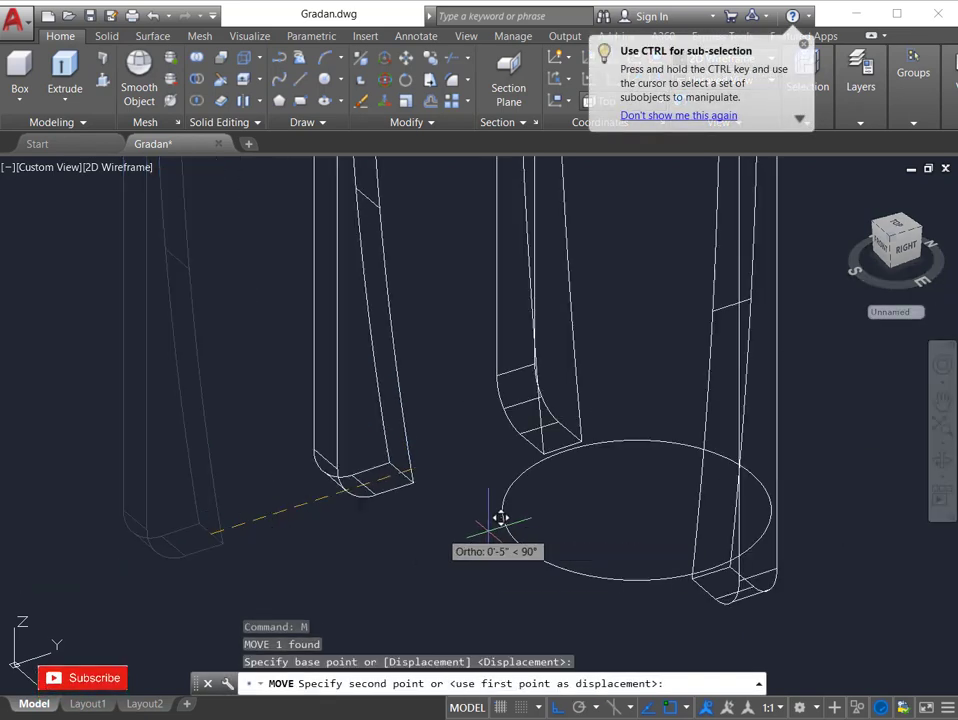
pyautogui.scroll(-5, 616, 513)
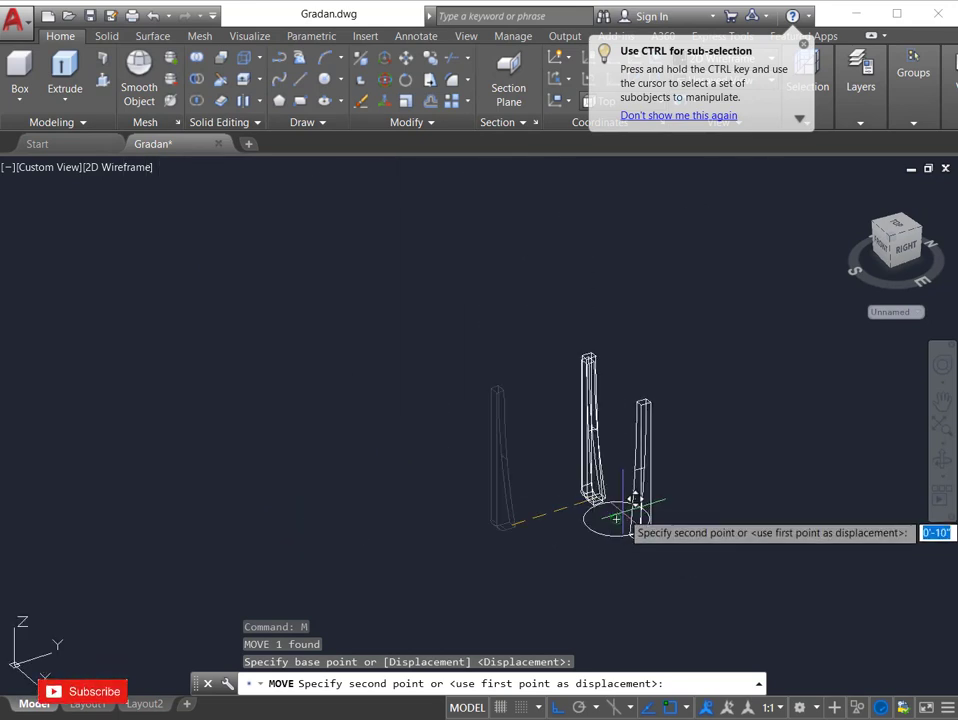
pyautogui.click(616, 517)
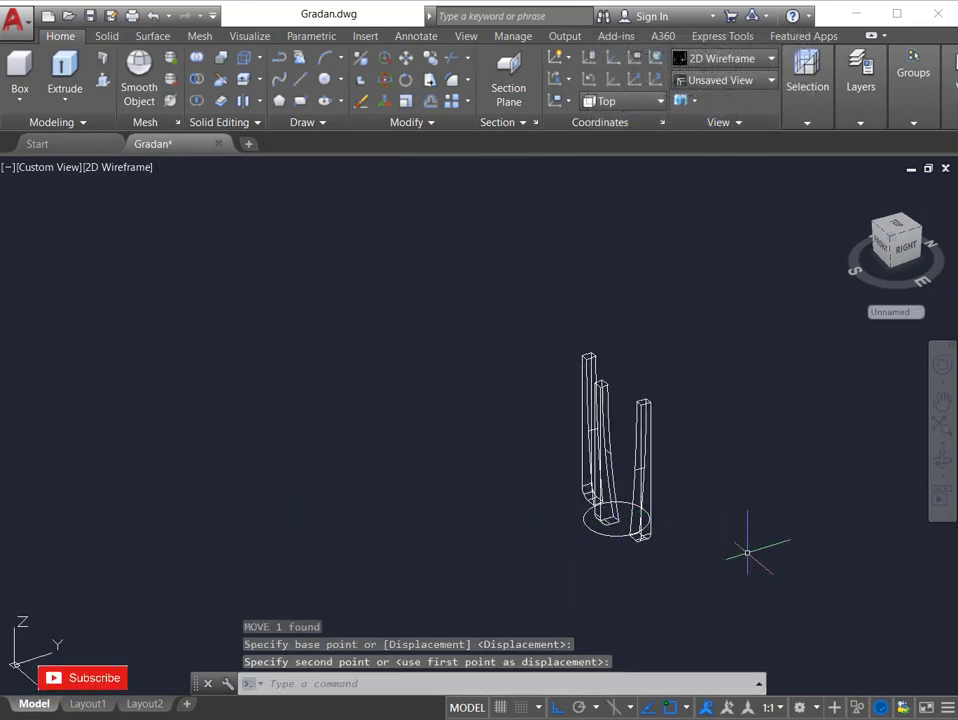
# Step: Orbit to inspect the legs, then move the middle leg into its new spot
pyautogui.click(943, 462)
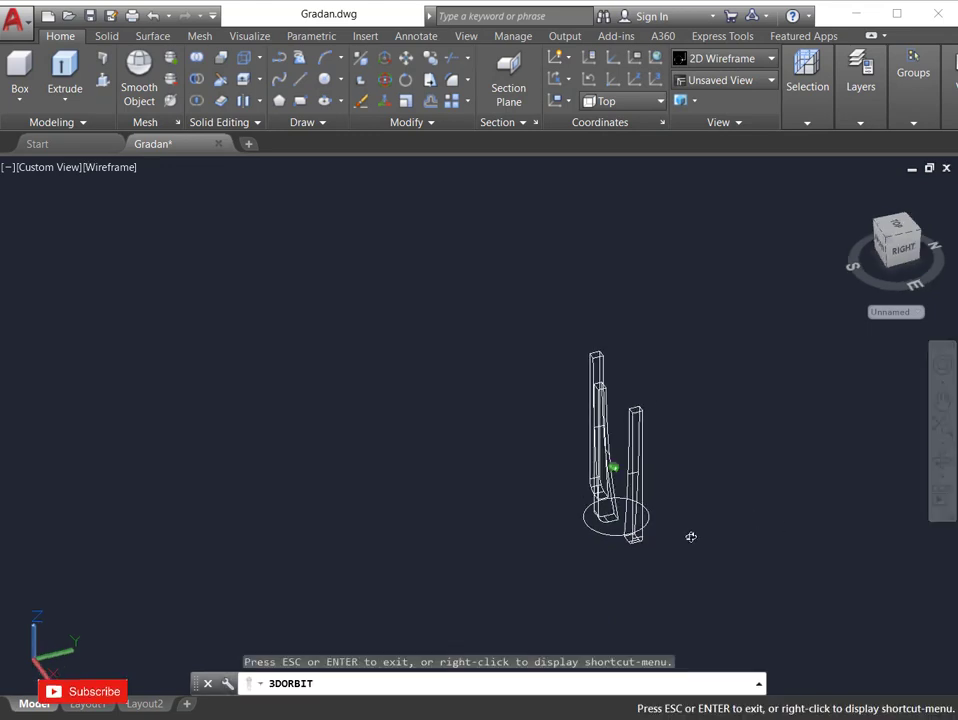
pyautogui.moveTo(690, 537); pyautogui.dragTo(580, 538)
pyautogui.moveTo(638, 526)
pyautogui.mouseDown()
pyautogui.moveTo(693, 530)
pyautogui.moveTo(640, 515)
pyautogui.moveTo(660, 511)
pyautogui.mouseUp()
pyautogui.press('Escape')
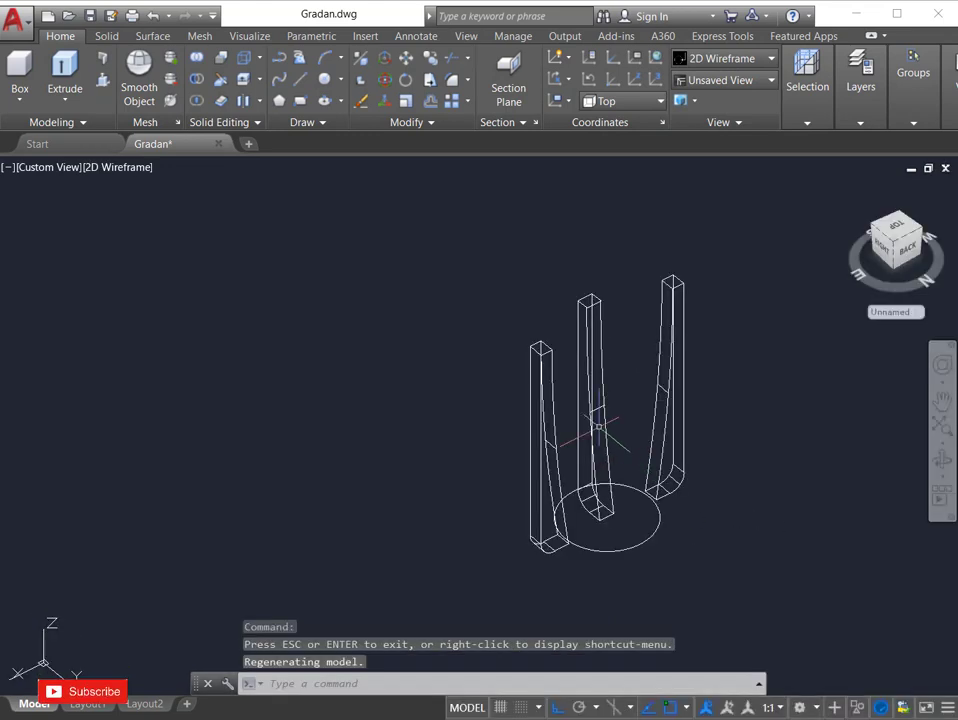
pyautogui.click(586, 420)
pyautogui.write('m')
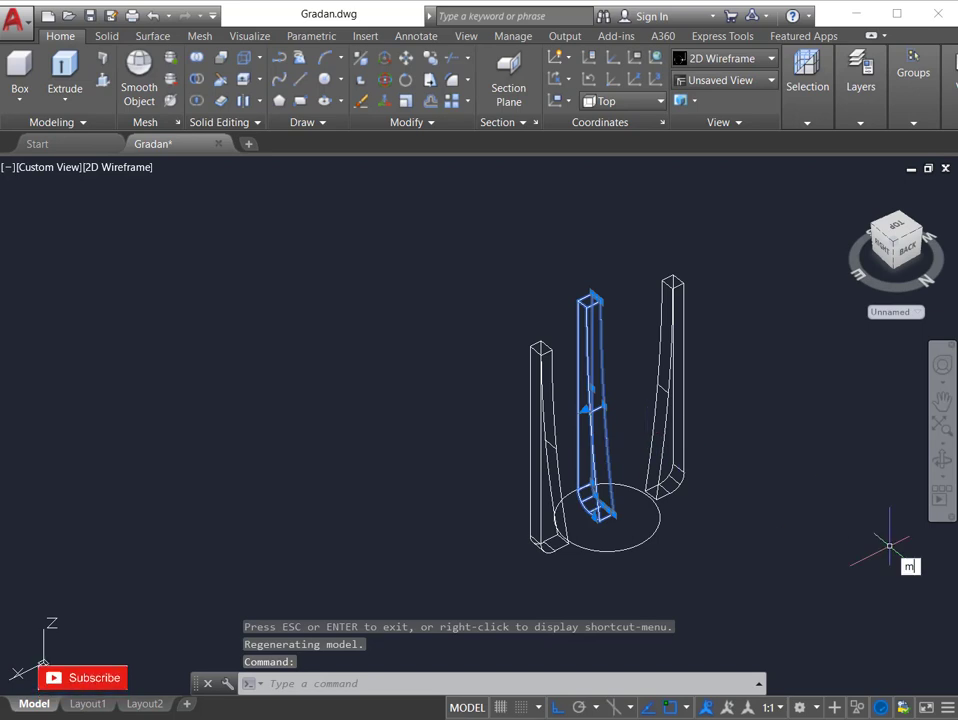
pyautogui.press('Return')
pyautogui.click(748, 580)
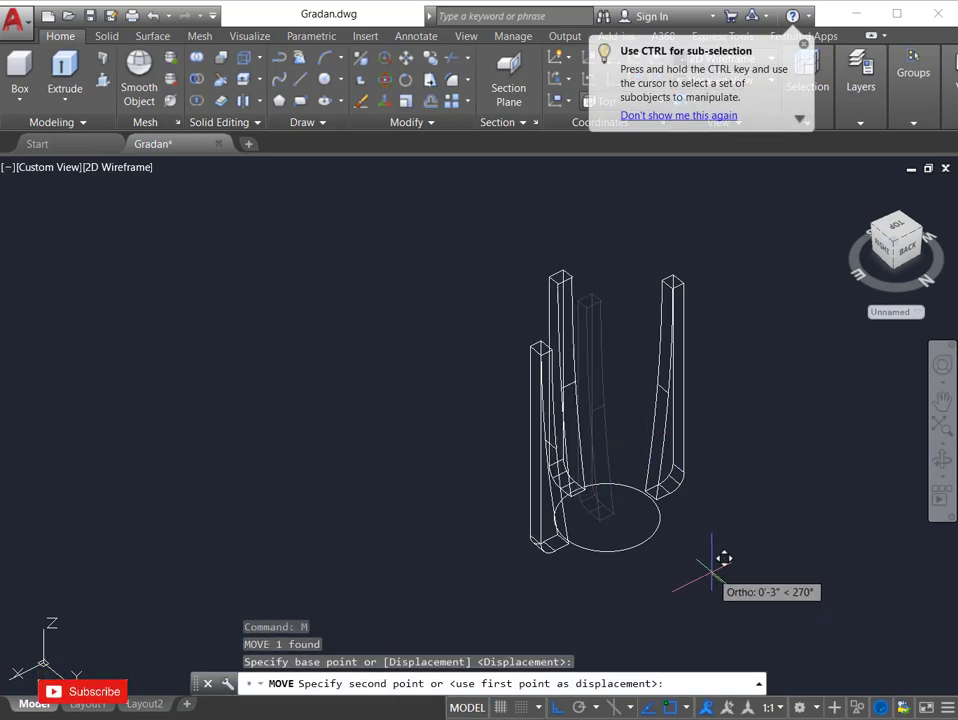
pyautogui.click(709, 567)
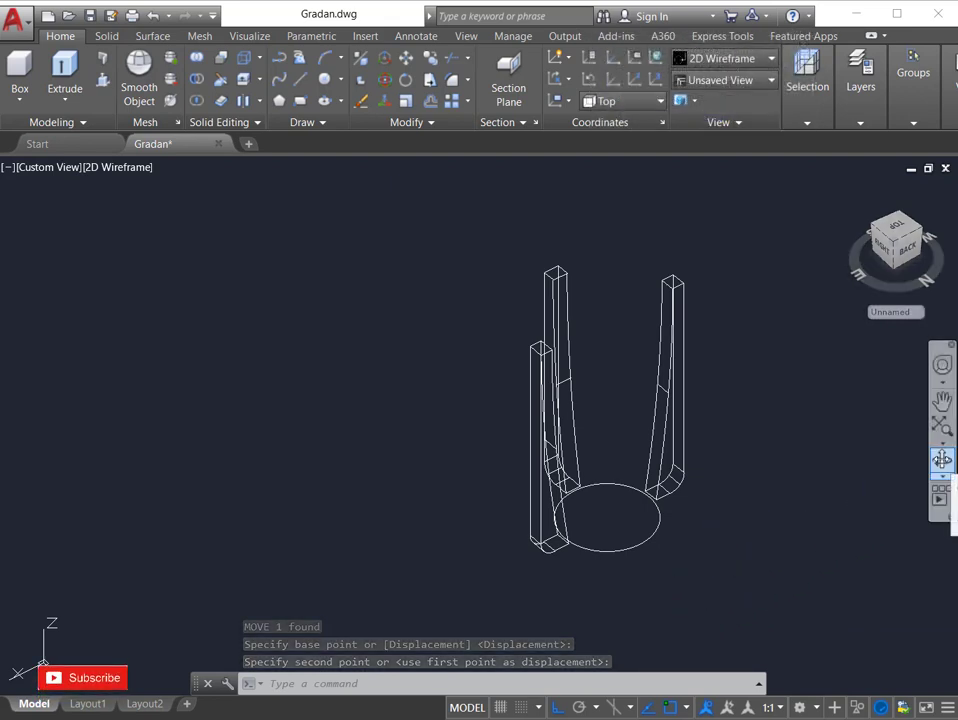
# Step: Orbit again to check the leg arrangement and select the middle leg
pyautogui.click(942, 459)
pyautogui.moveTo(595, 434); pyautogui.dragTo(730, 447)
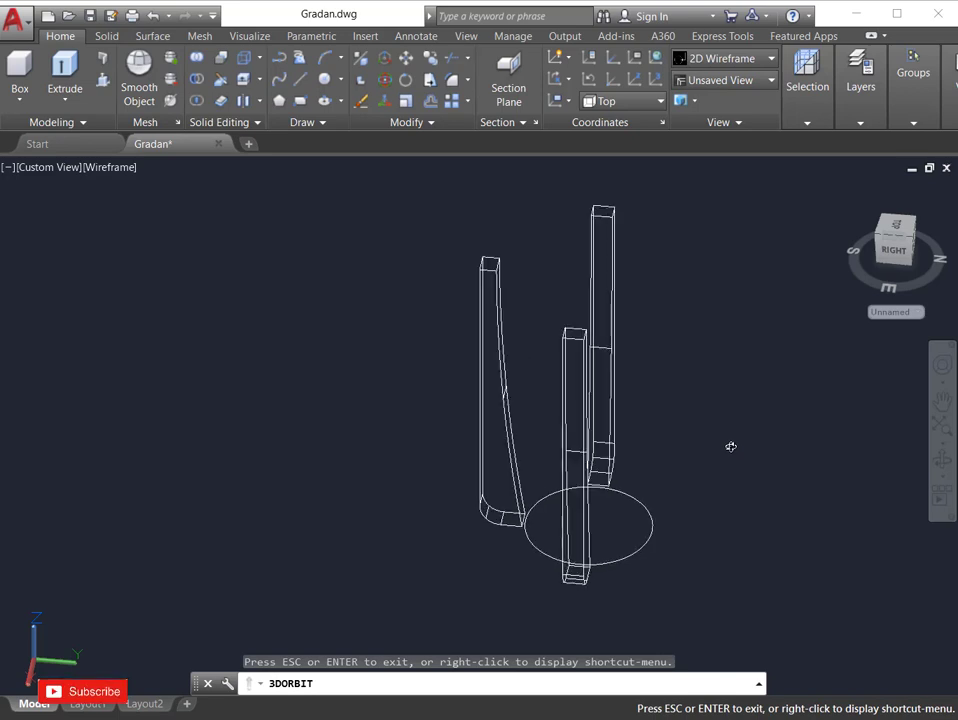
pyautogui.press('Escape')
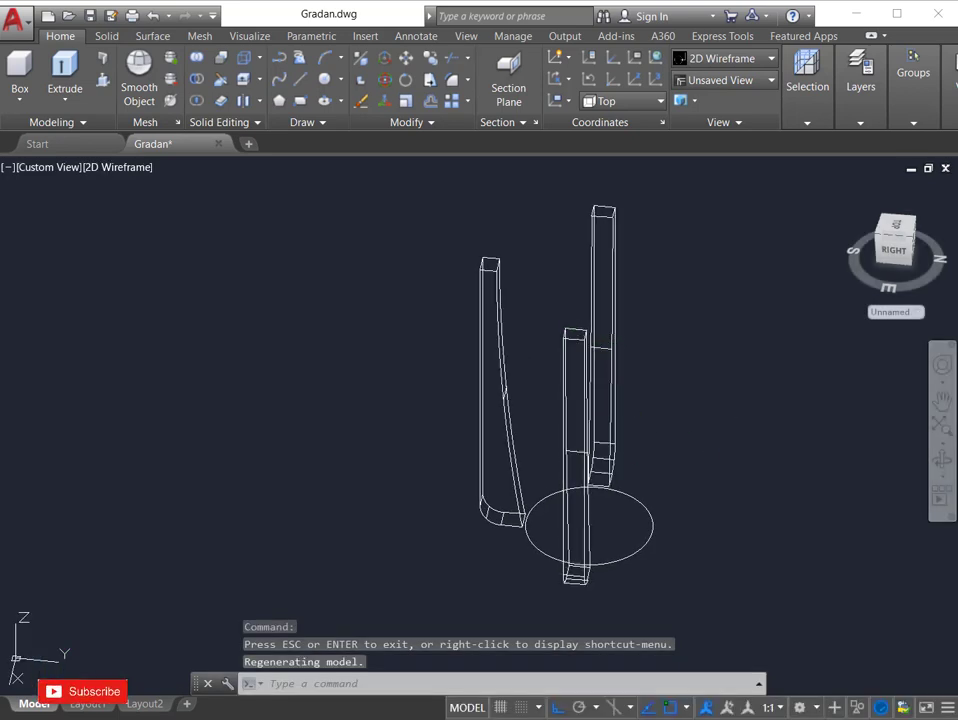
pyautogui.click(572, 334)
# Step: Mirror the selected leg with MI, keeping the original, to create the fourth leg
pyautogui.write('mi')
pyautogui.press('Return')
pyautogui.scroll(-5, 597, 513)
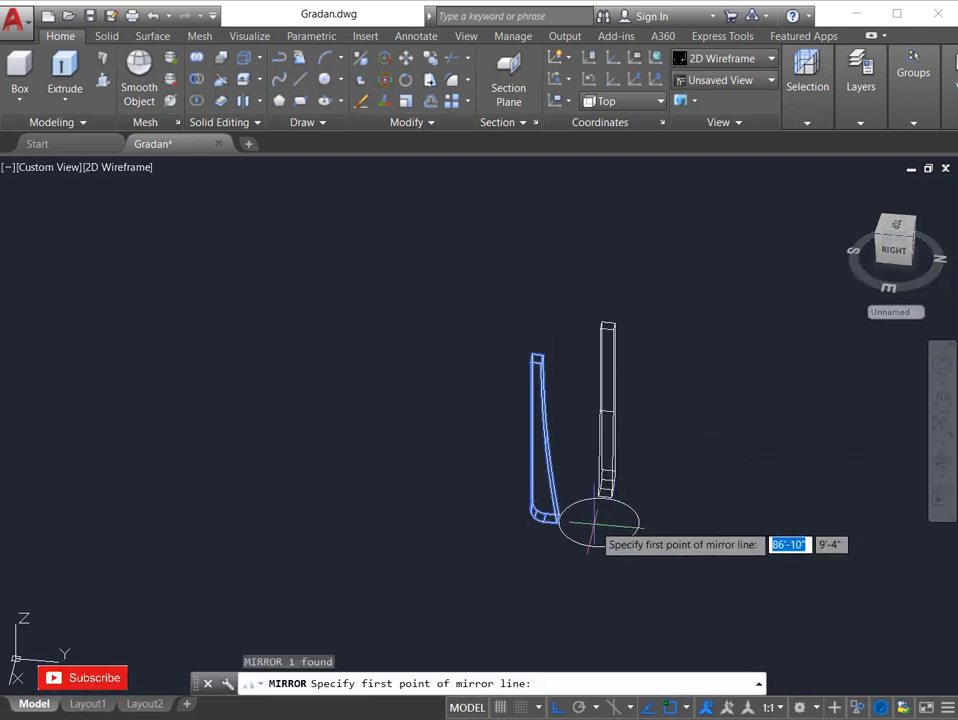
pyautogui.scroll(-3, 601, 520)
pyautogui.click(595, 521)
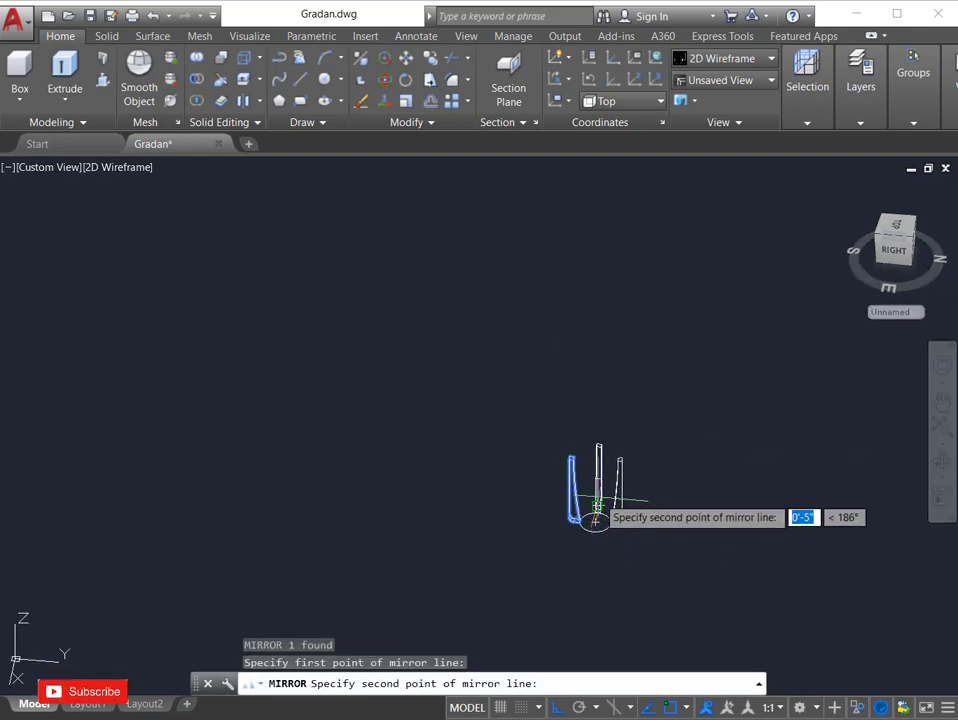
pyautogui.click(596, 521)
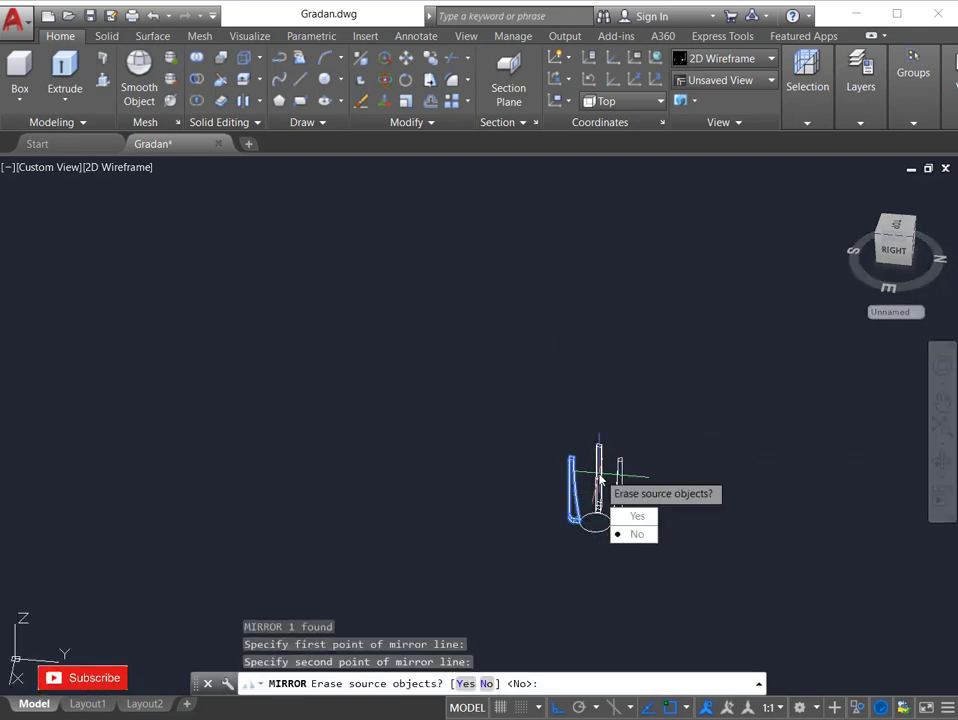
pyautogui.click(636, 534)
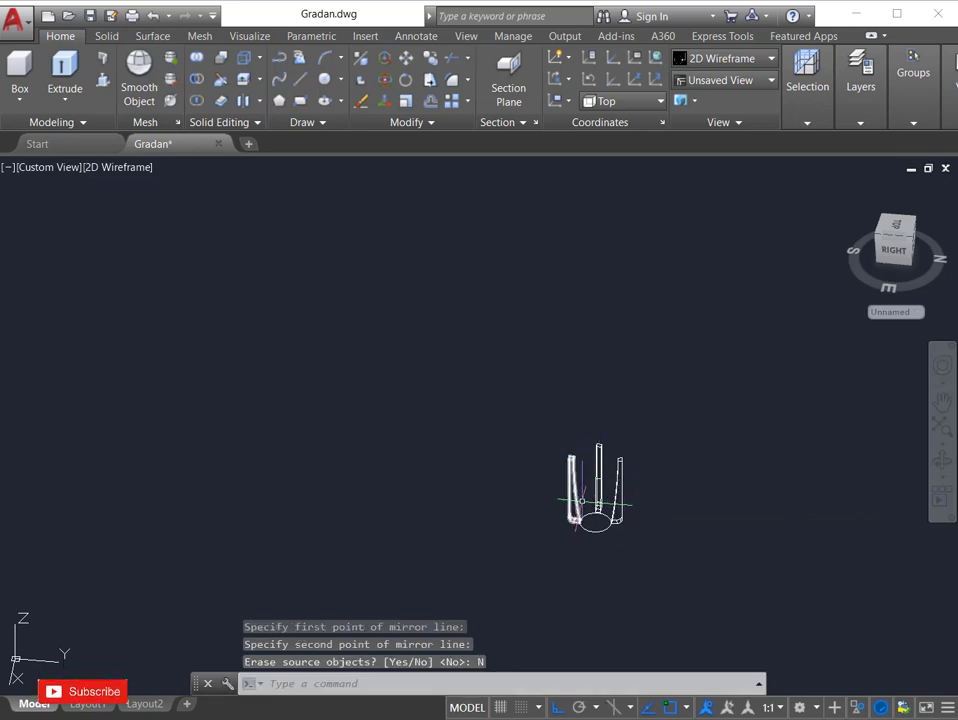
# Step: End object isolation so all legs and the base circle show again
pyautogui.scroll(4, 632, 489)
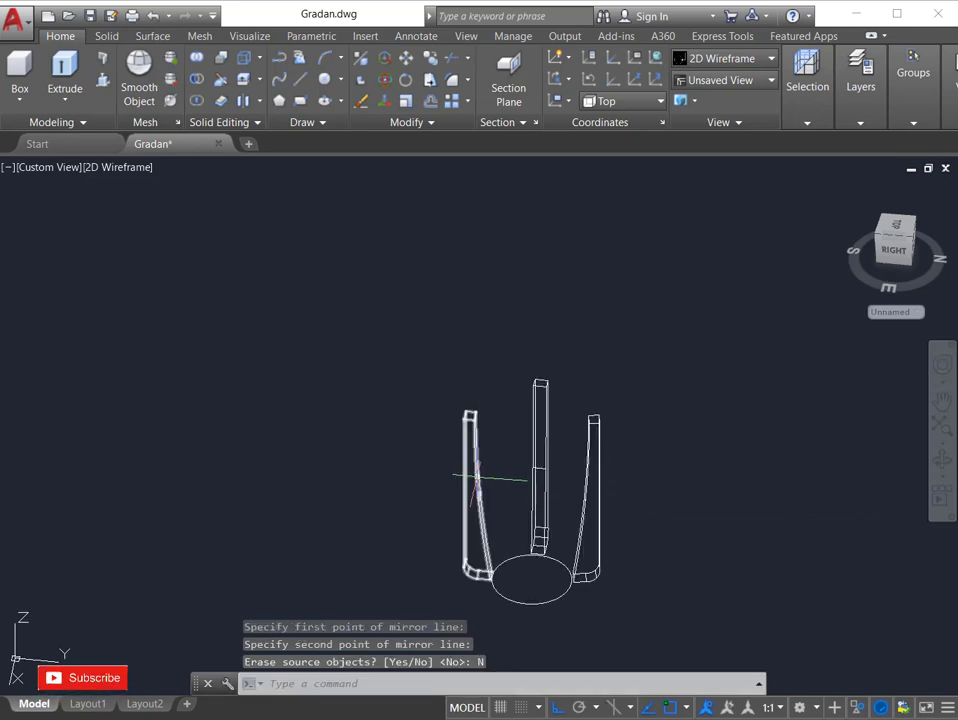
pyautogui.click(478, 482)
pyautogui.rightClick(478, 477)
pyautogui.moveTo(560, 161)
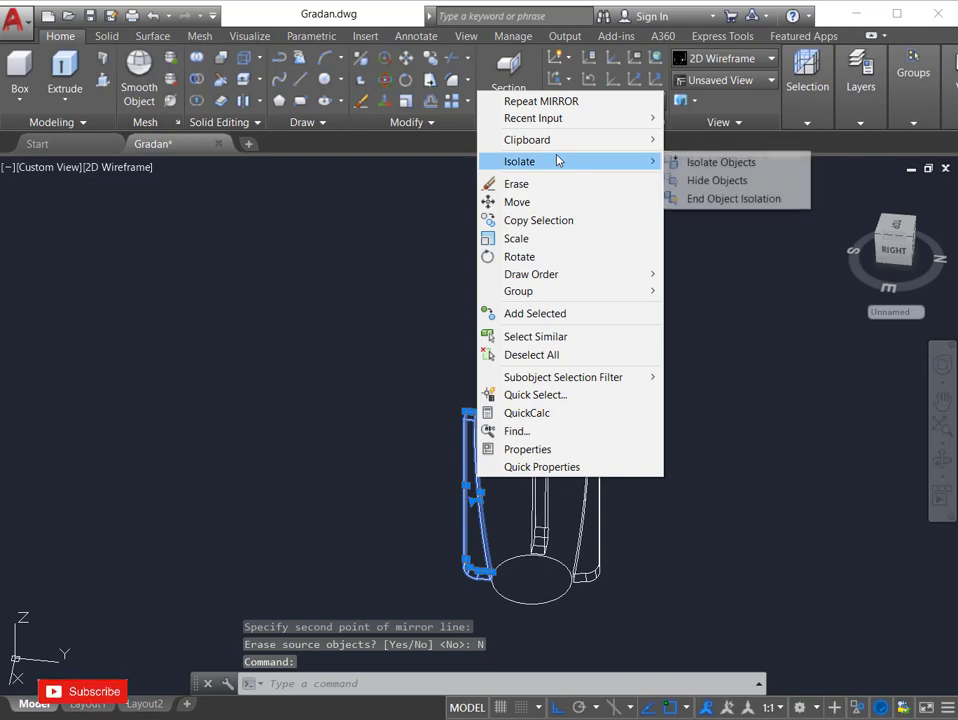
pyautogui.click(706, 199)
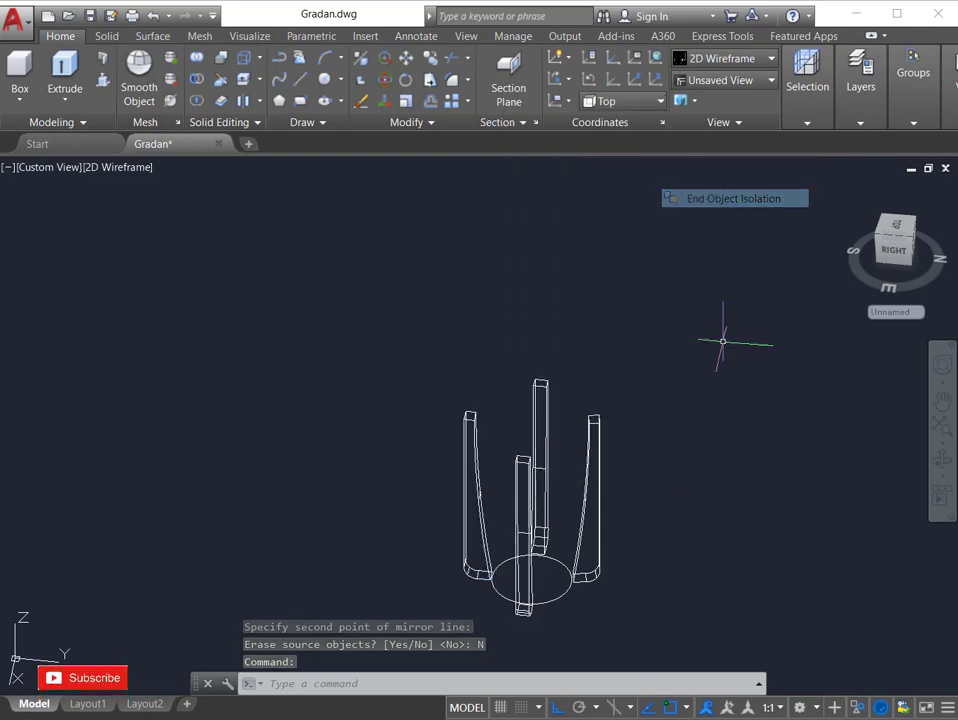
pyautogui.scroll(-2, 640, 472)
pyautogui.scroll(2, 626, 576)
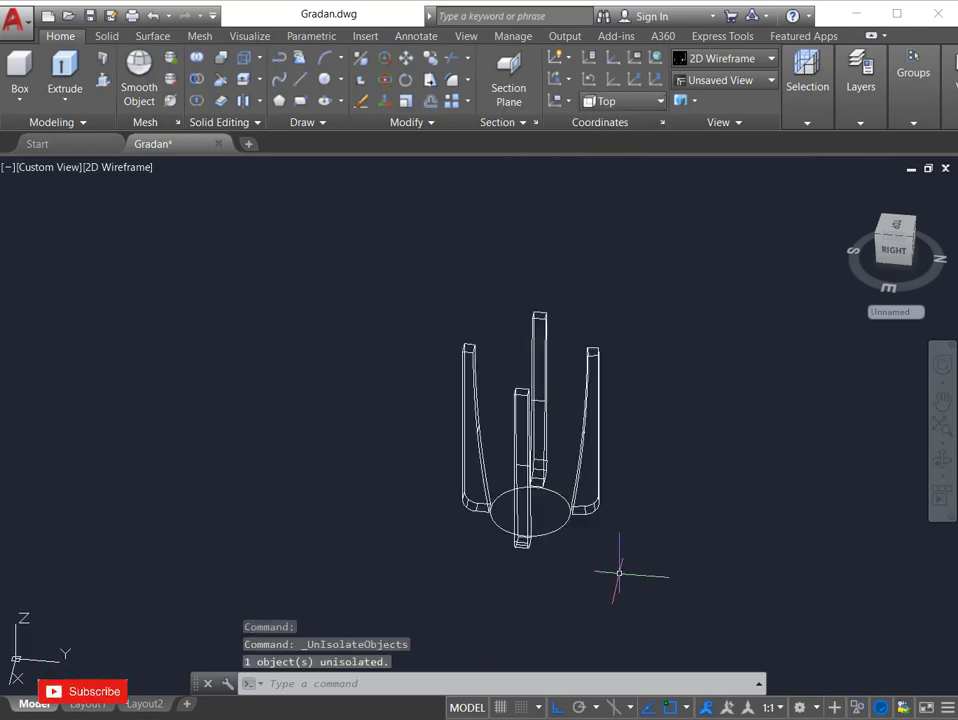
# Step: Offset the small base circle outward by 5 to create a larger circle
pyautogui.click(64, 67)
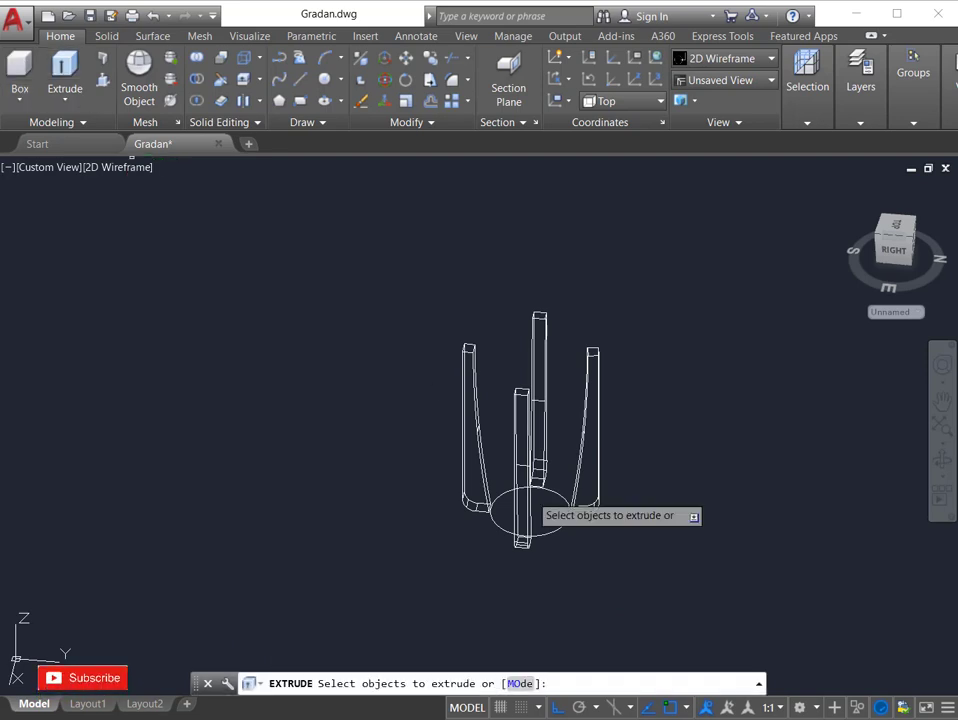
pyautogui.press('Escape')
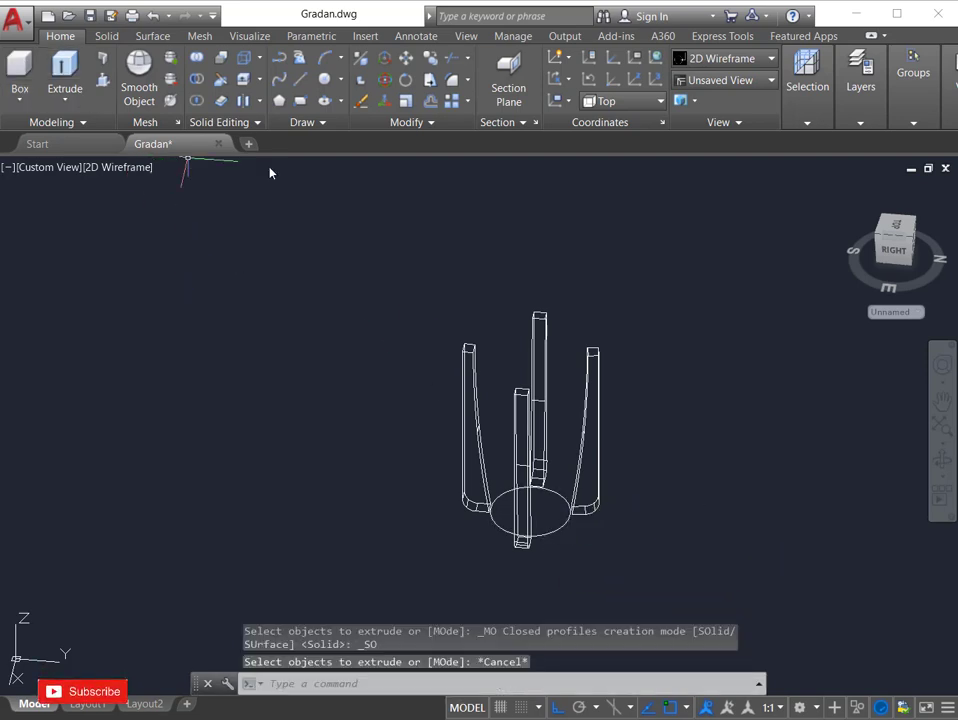
pyautogui.scroll(-2, 253, 396)
pyautogui.scroll(2, 569, 454)
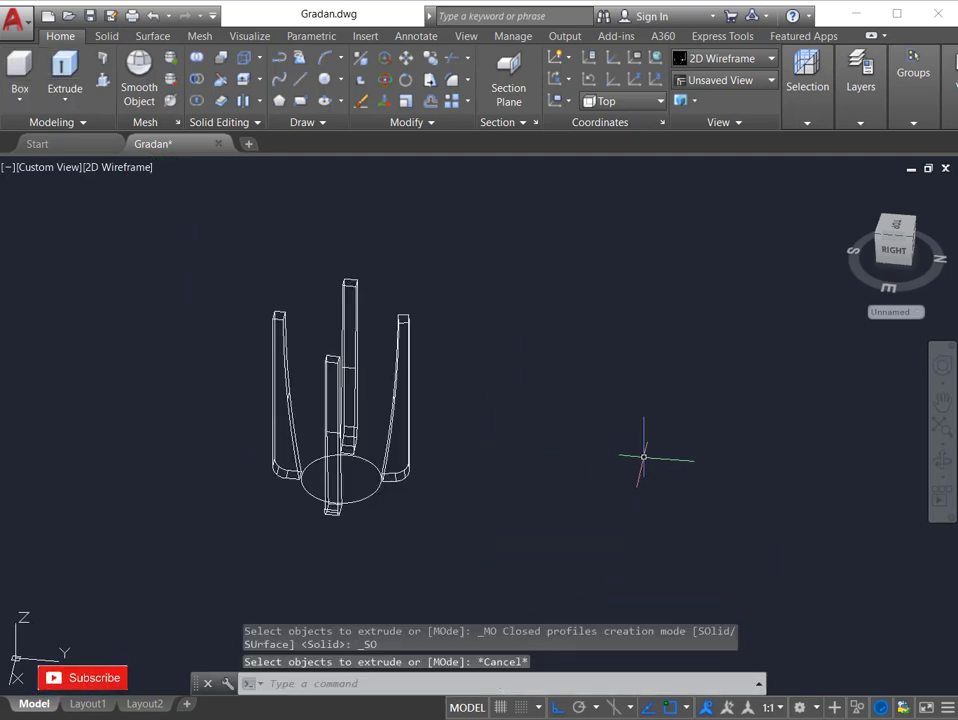
pyautogui.write('o')
pyautogui.press('Return')
pyautogui.write('5')
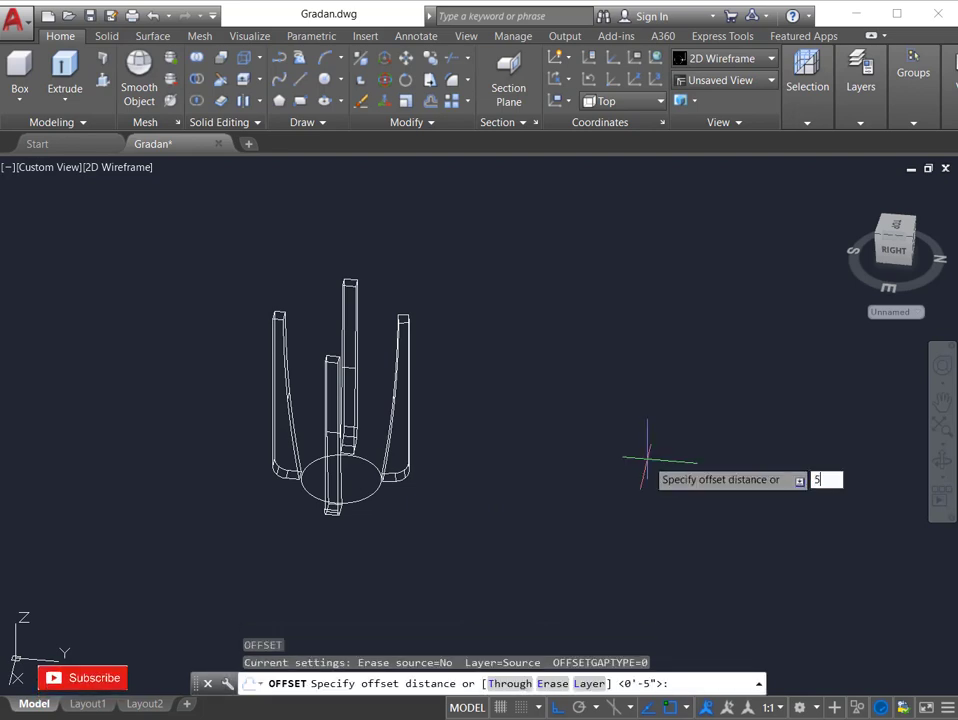
pyautogui.press('Return')
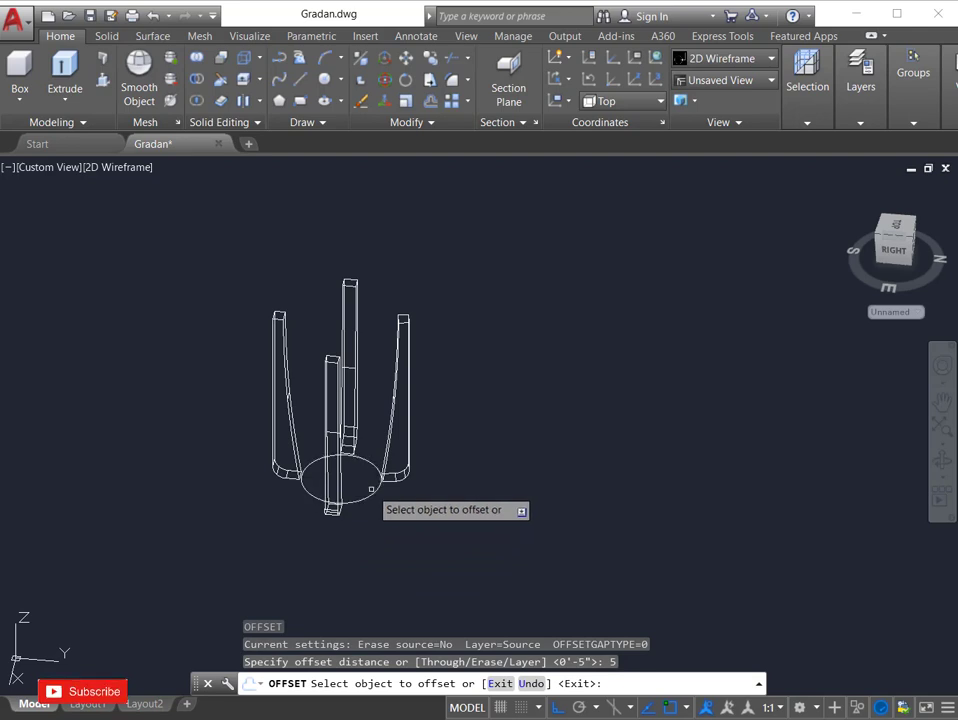
pyautogui.click(350, 500)
pyautogui.click(497, 526)
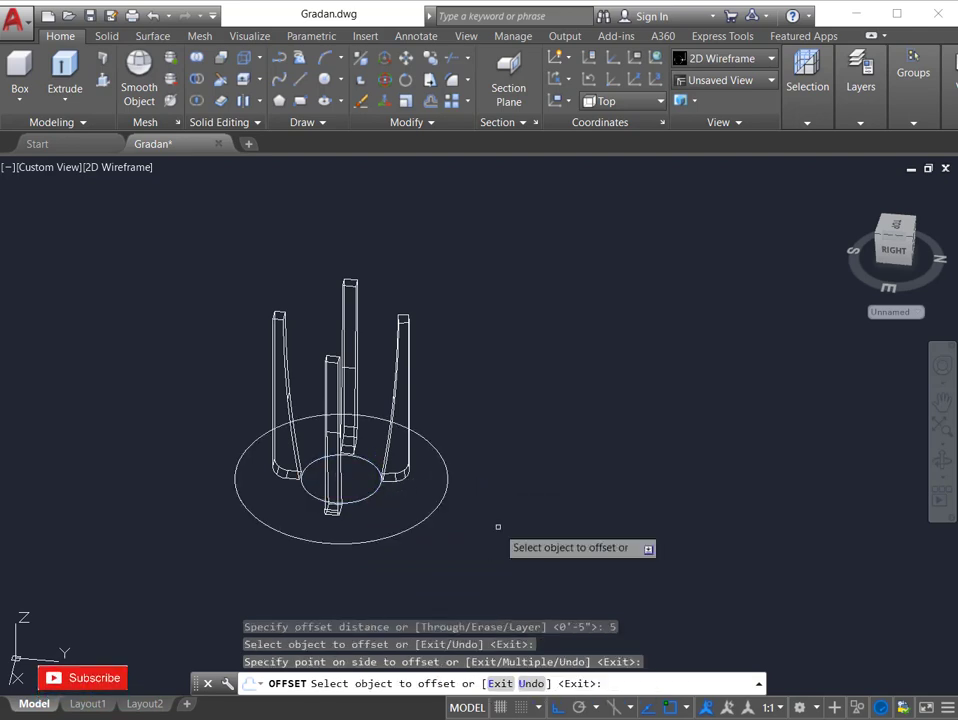
pyautogui.press('Escape')
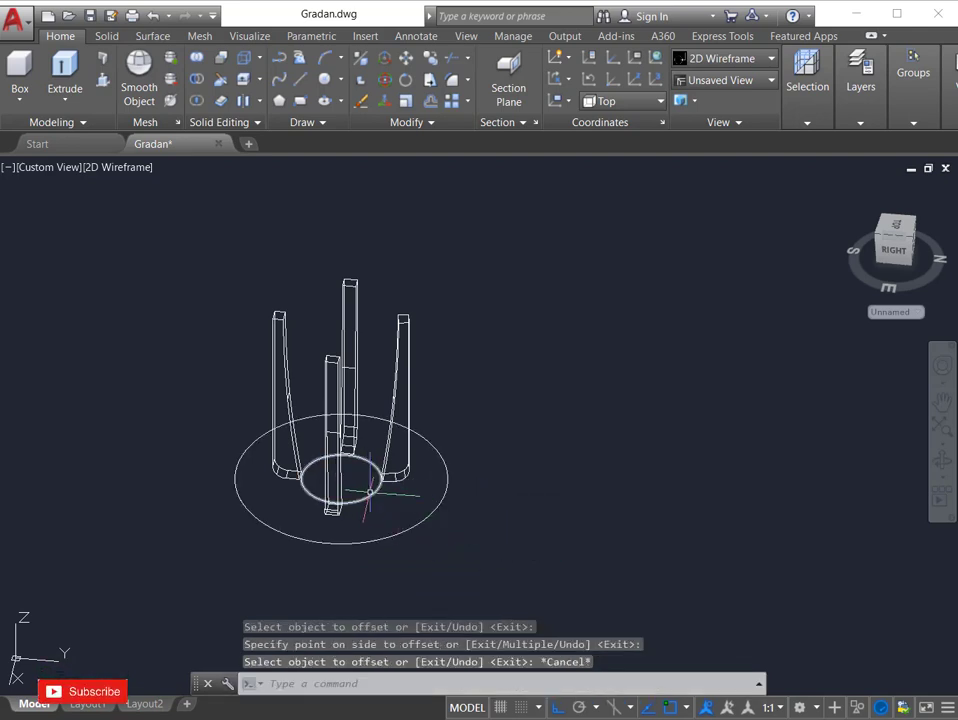
# Step: Extrude the small inner circle to a height of 1, then select the larger circle
pyautogui.click(65, 75)
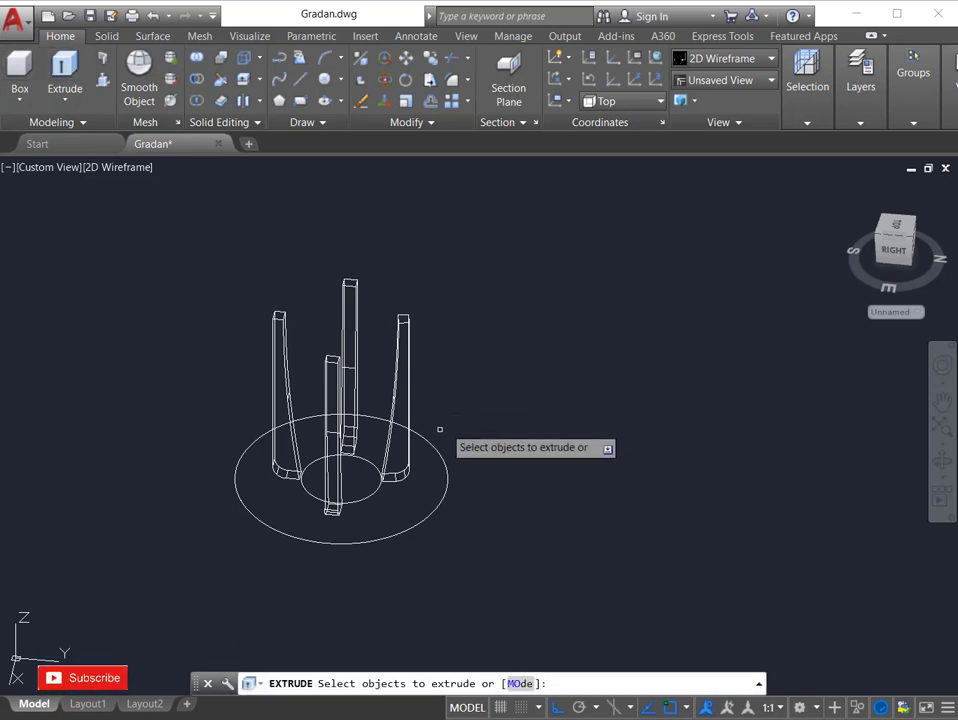
pyautogui.click(380, 460)
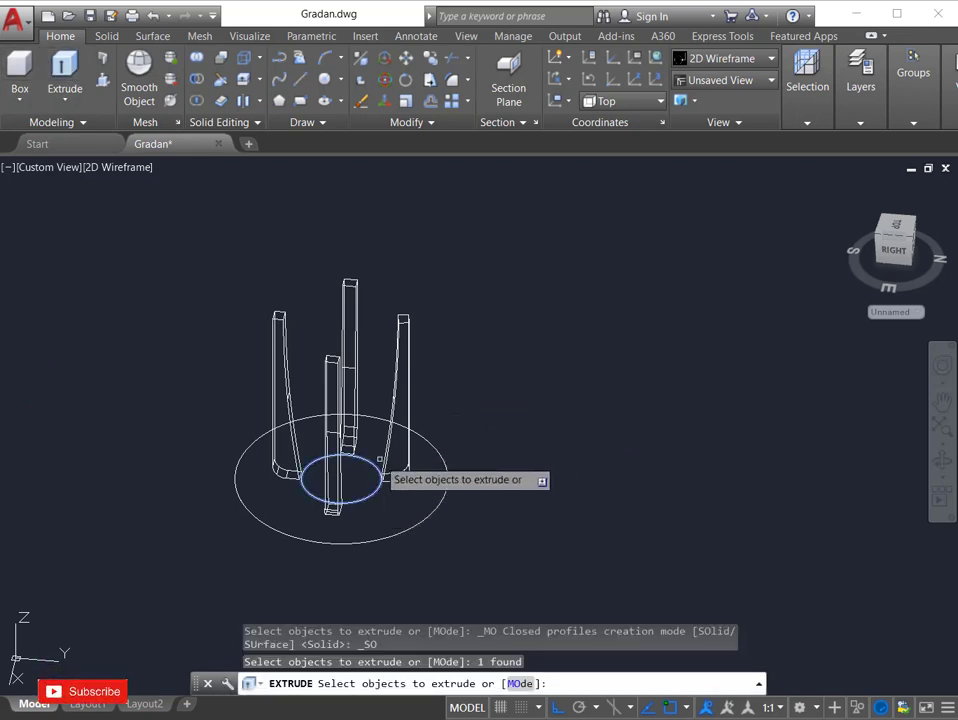
pyautogui.press('Return')
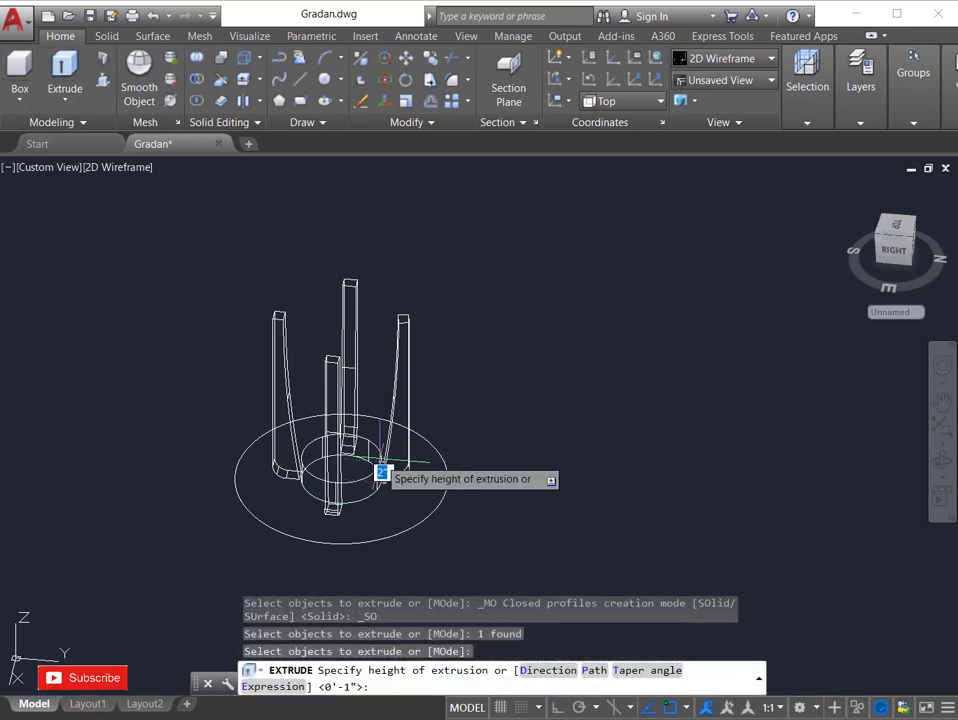
pyautogui.press('Return')
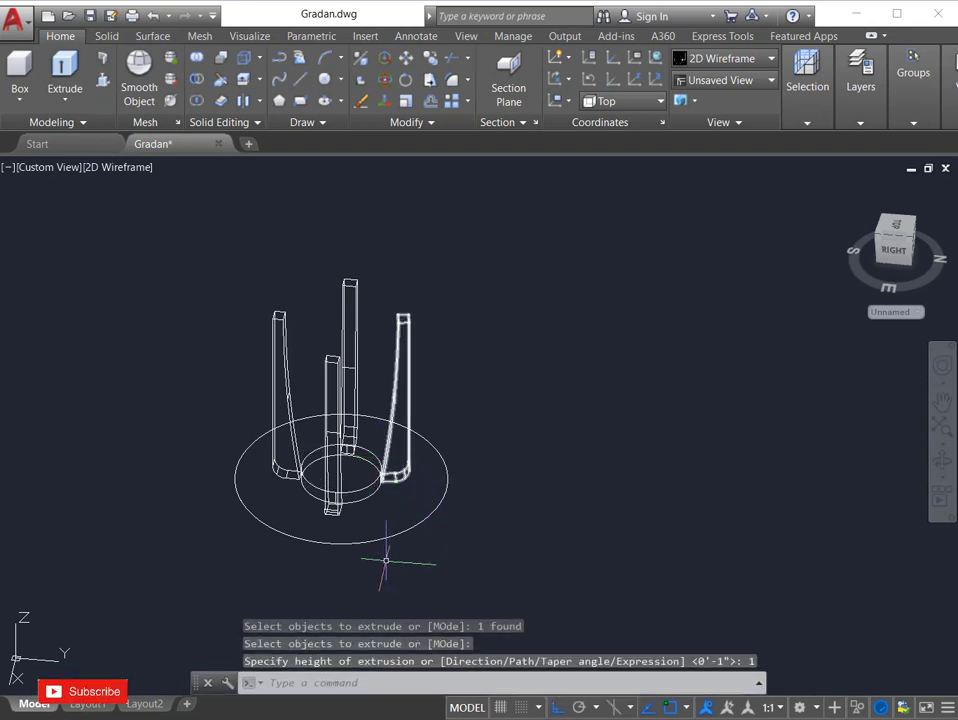
pyautogui.click(347, 543)
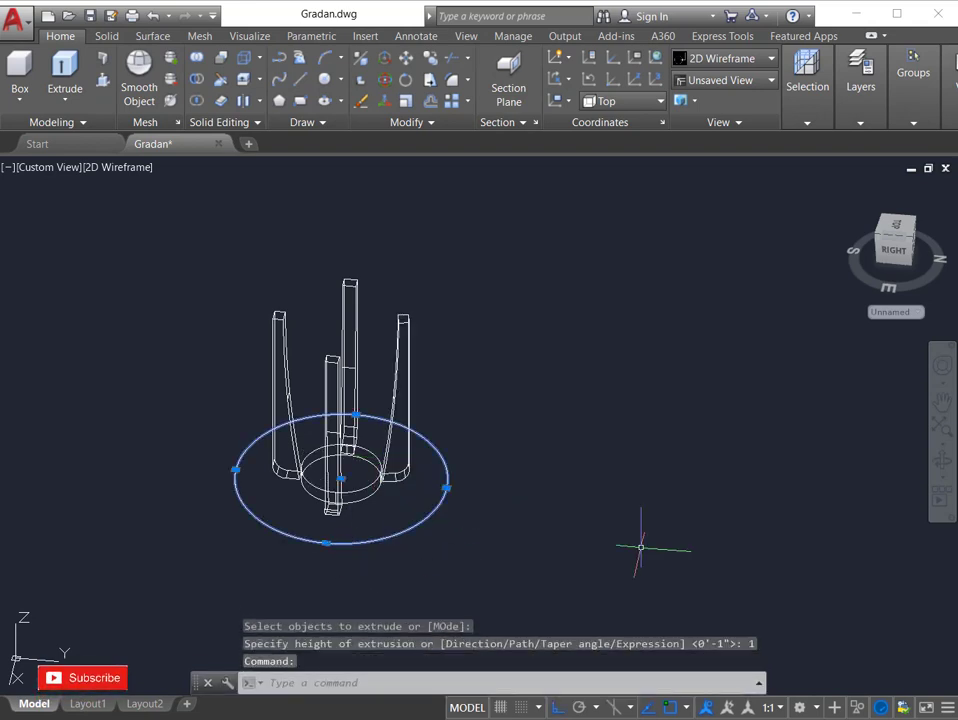
pyautogui.write('M')
# Step: Move the larger circle up from its base point to the tops of the legs
pyautogui.press('Return')
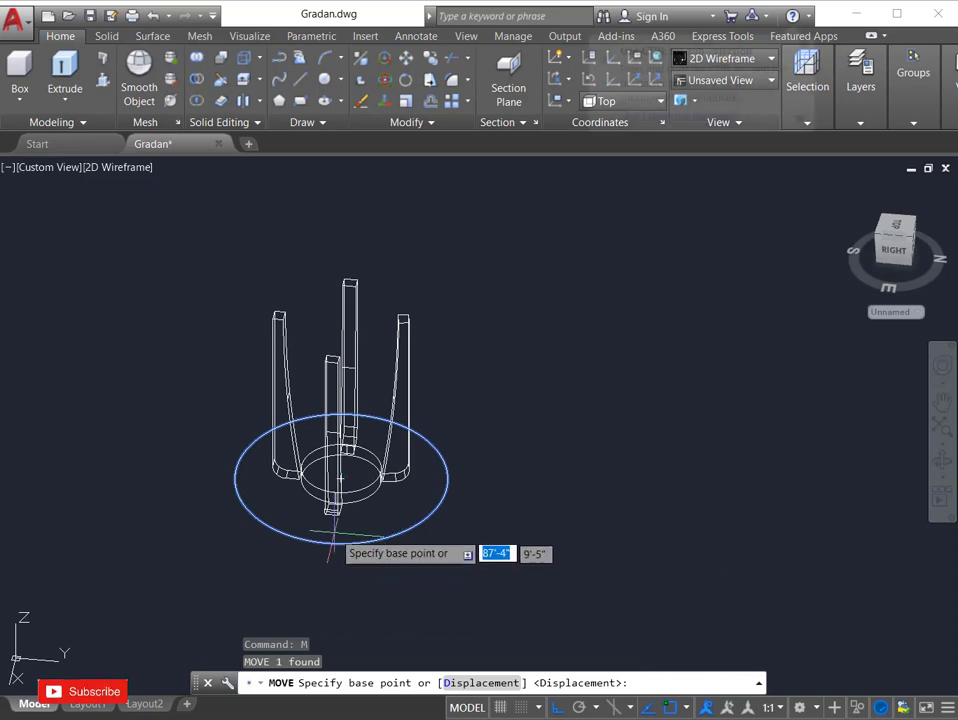
pyautogui.scroll(4, 333, 522)
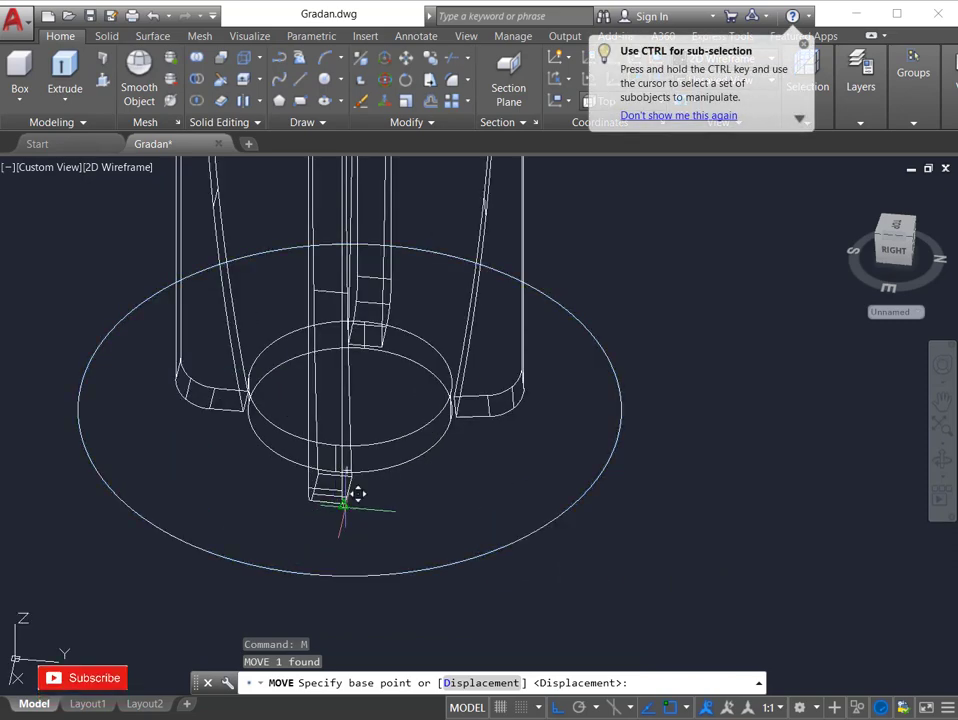
pyautogui.click(356, 496)
pyautogui.scroll(-5, 356, 340)
pyautogui.scroll(3, 356, 345)
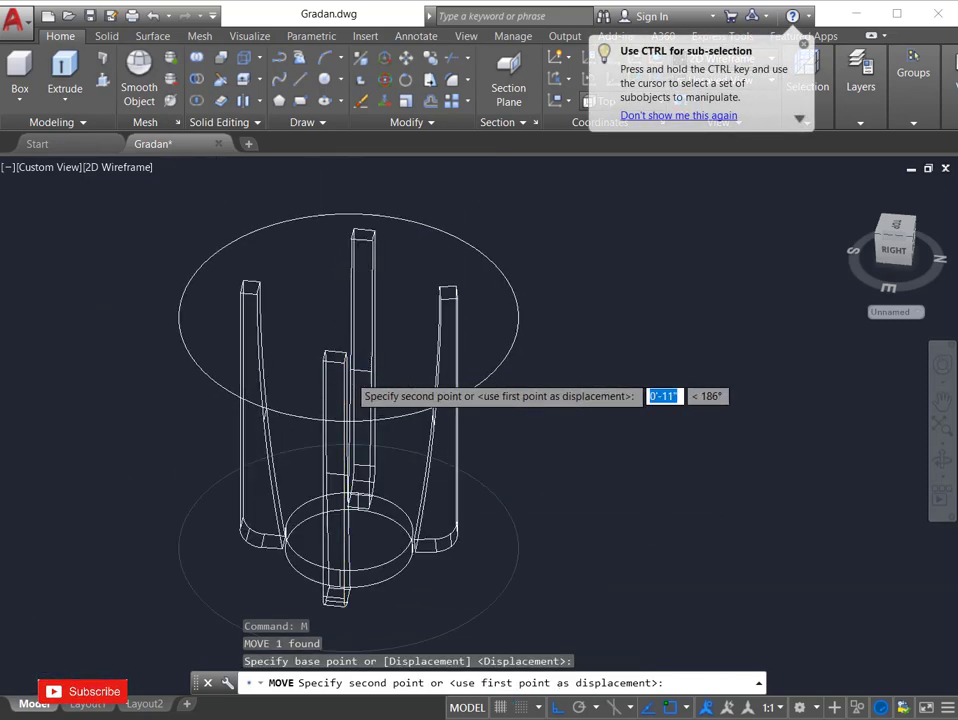
pyautogui.scroll(4, 352, 345)
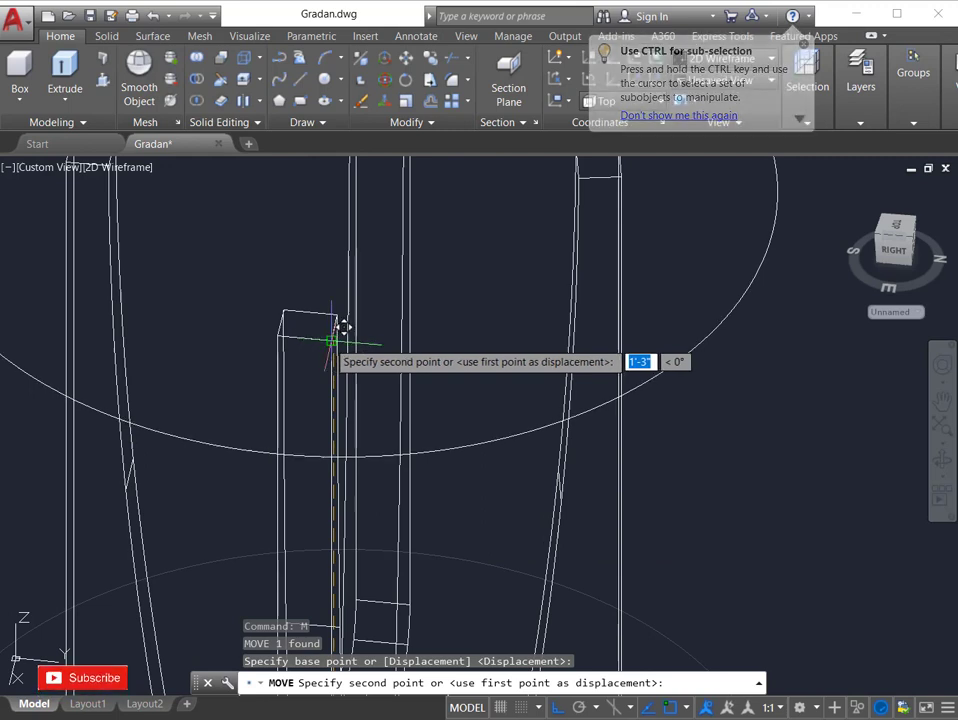
pyautogui.click(342, 327)
pyautogui.scroll(-5, 428, 480)
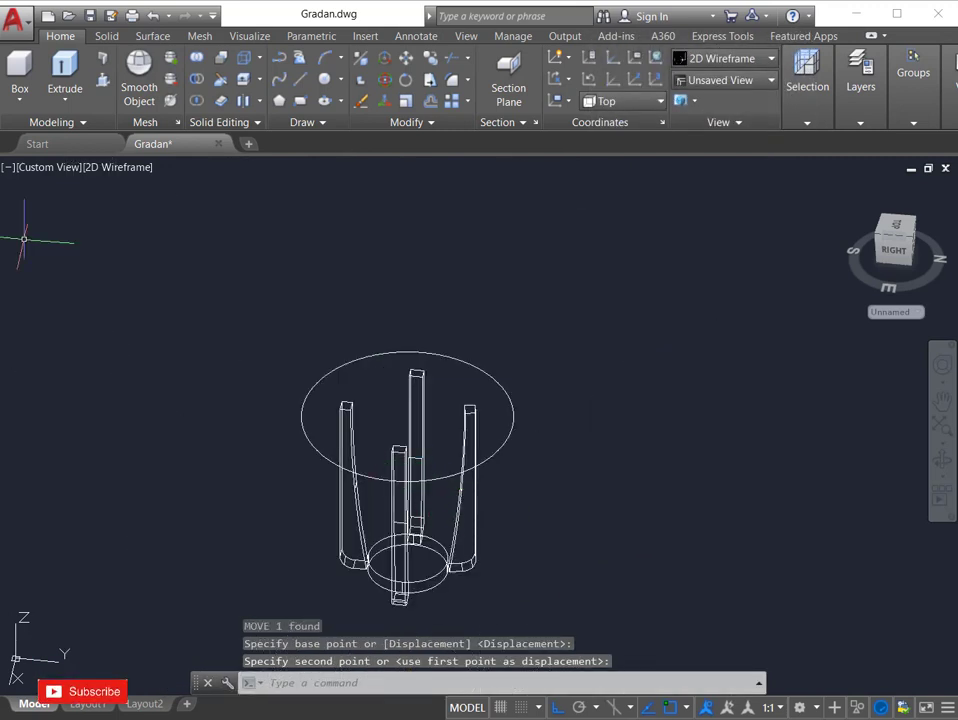
pyautogui.click(62, 62)
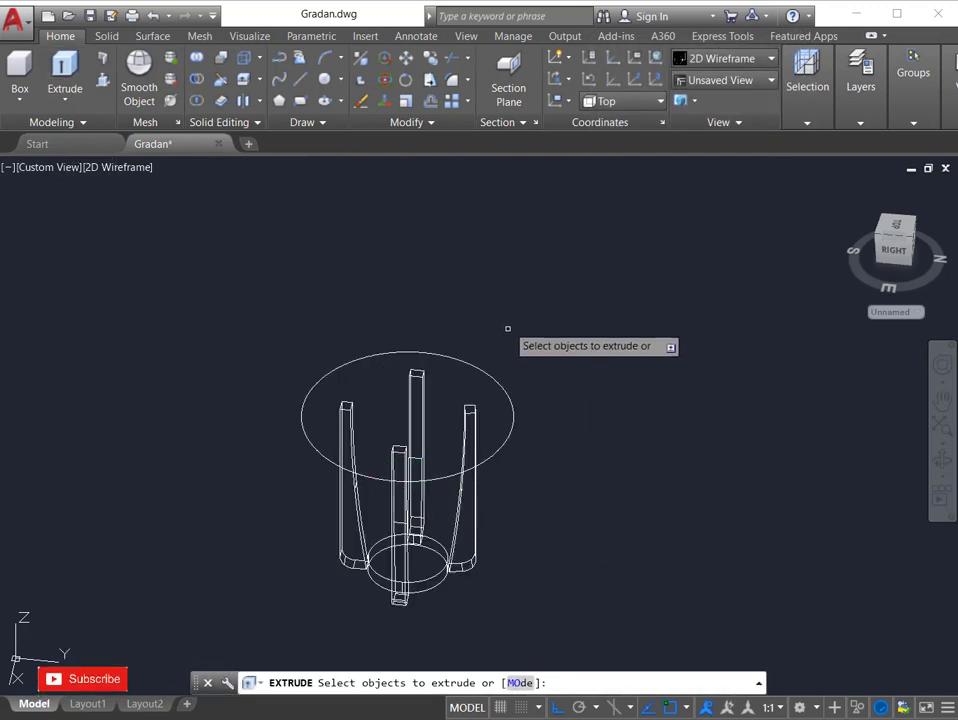
# Step: Extrude the large top circle 1 unit thick into the tabletop
pyautogui.click(495, 380)
pyautogui.press('Return')
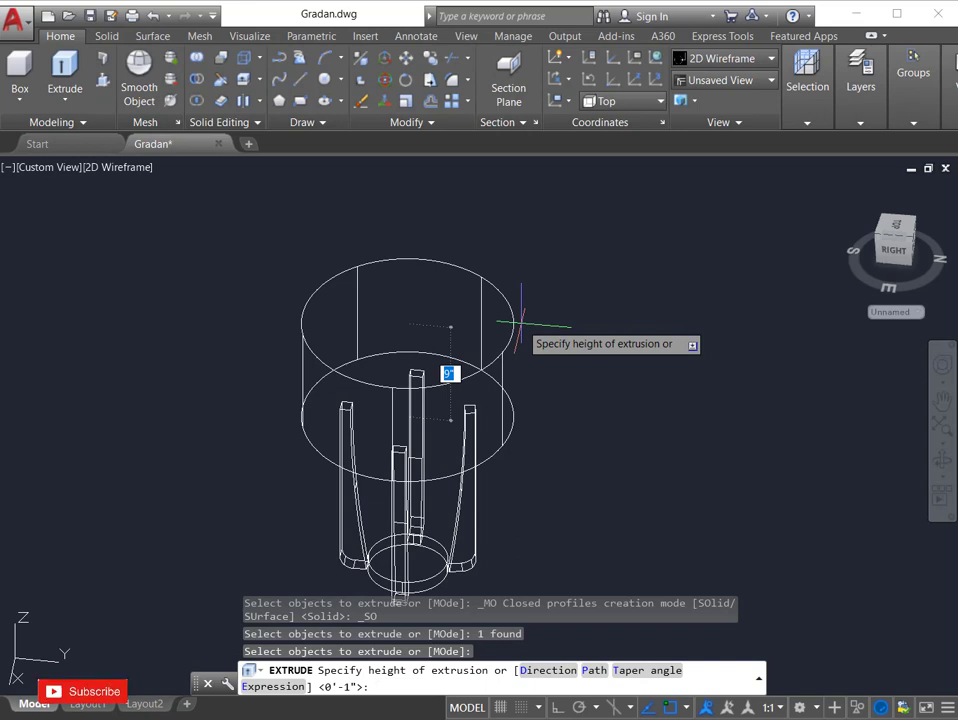
pyautogui.press('Return')
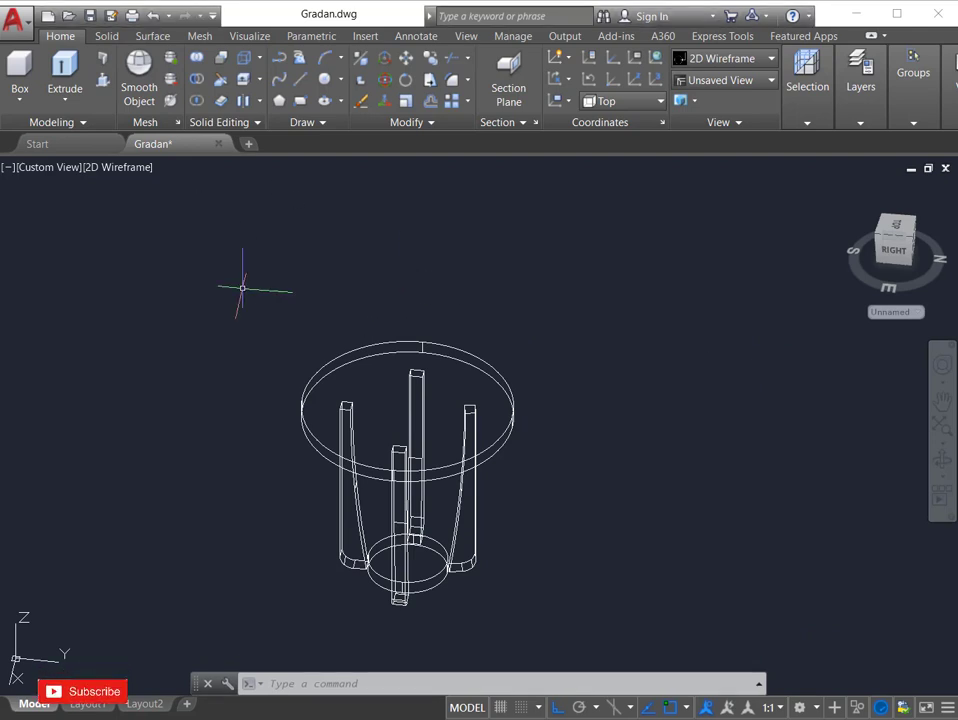
# Step: Switch the visual style to Shades of Gray, orbit to the front, then switch to Realistic
pyautogui.click(118, 168)
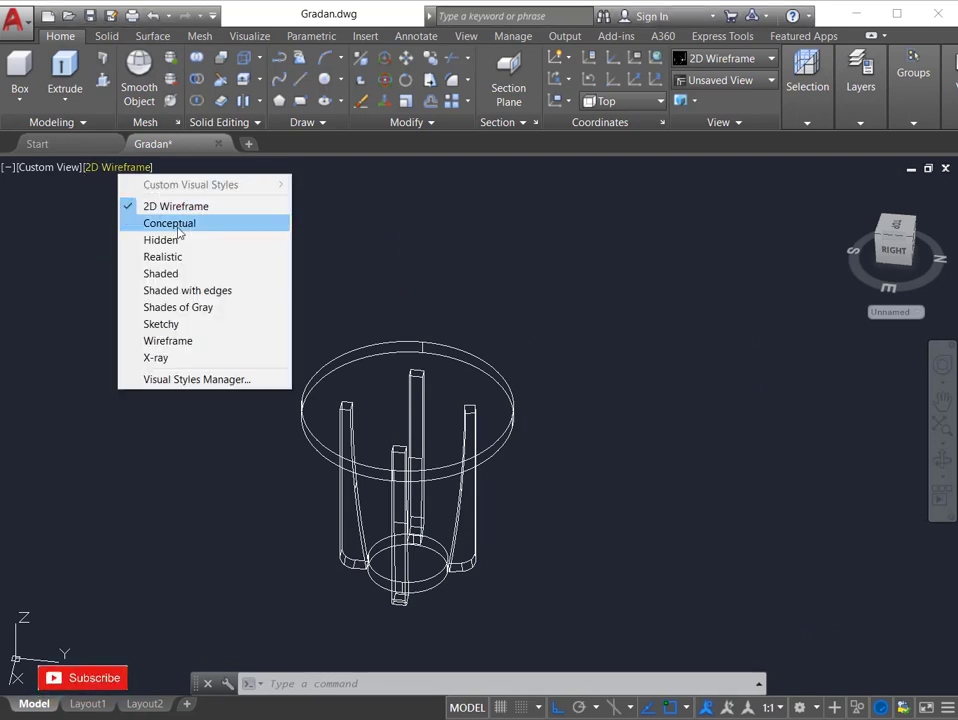
pyautogui.click(165, 307)
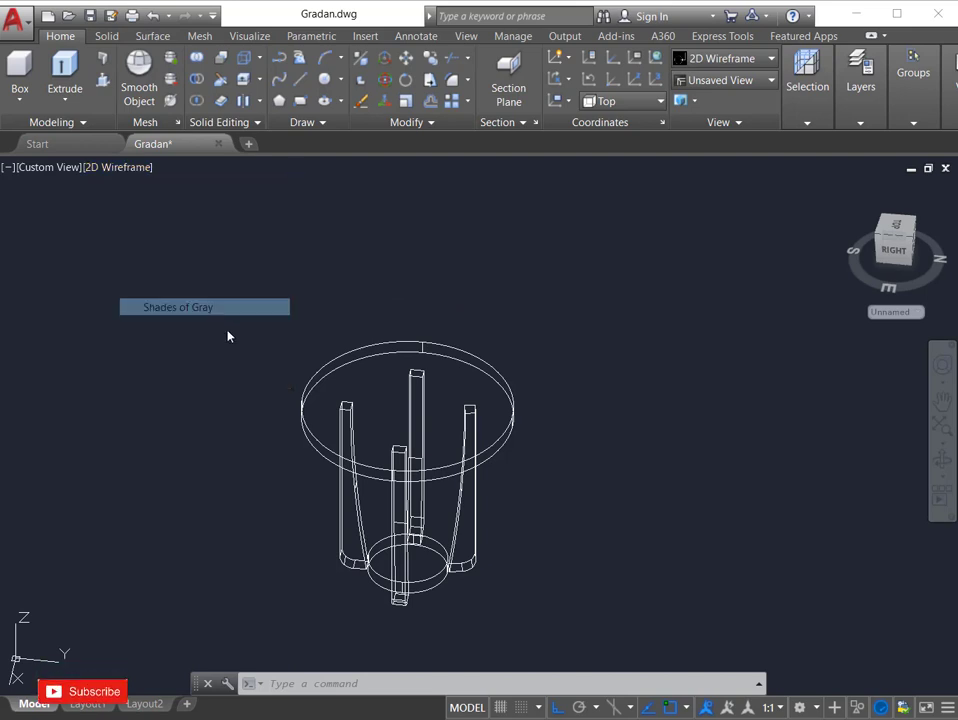
pyautogui.keyDown('shift'); pyautogui.moveTo(287, 389); pyautogui.dragTo(102, 170, button='middle'); pyautogui.keyUp('shift')
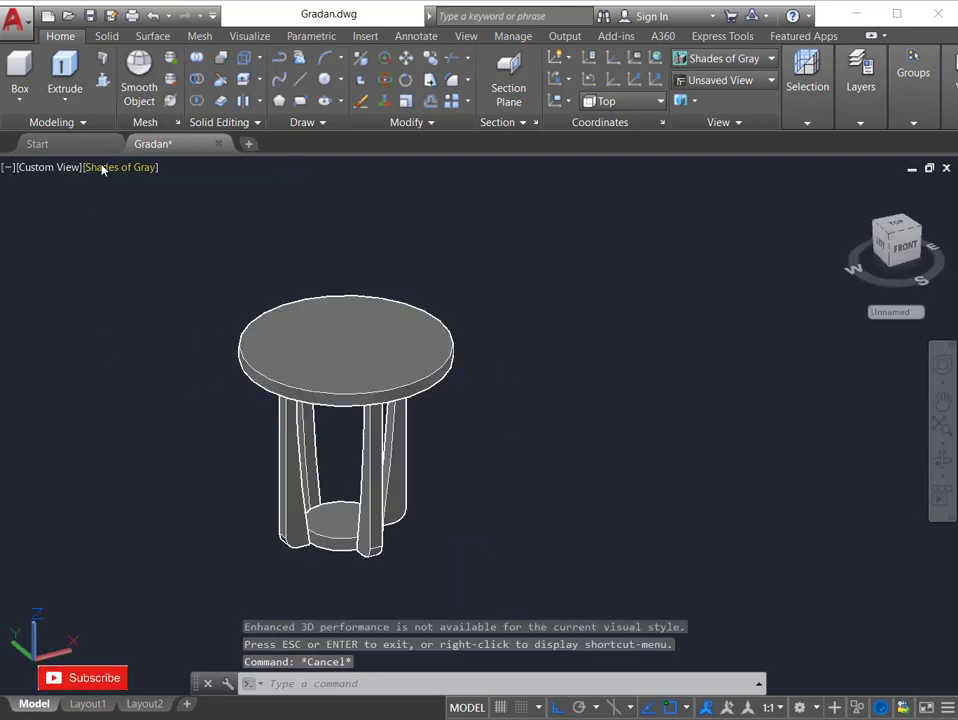
pyautogui.click(103, 170)
pyautogui.click(145, 258)
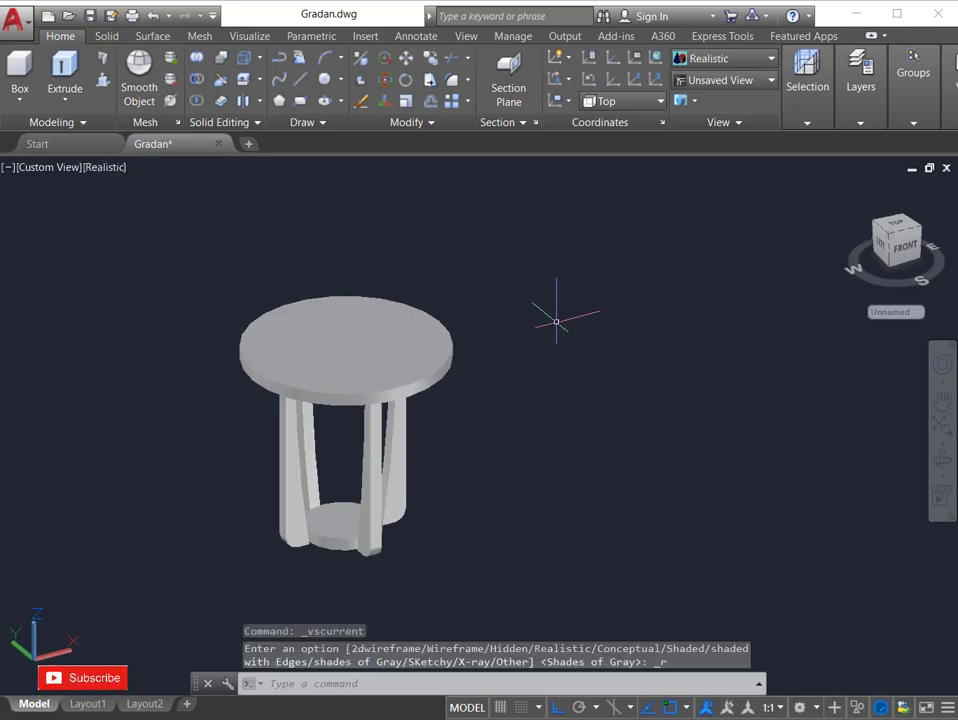
pyautogui.scroll(-2, 266, 301)
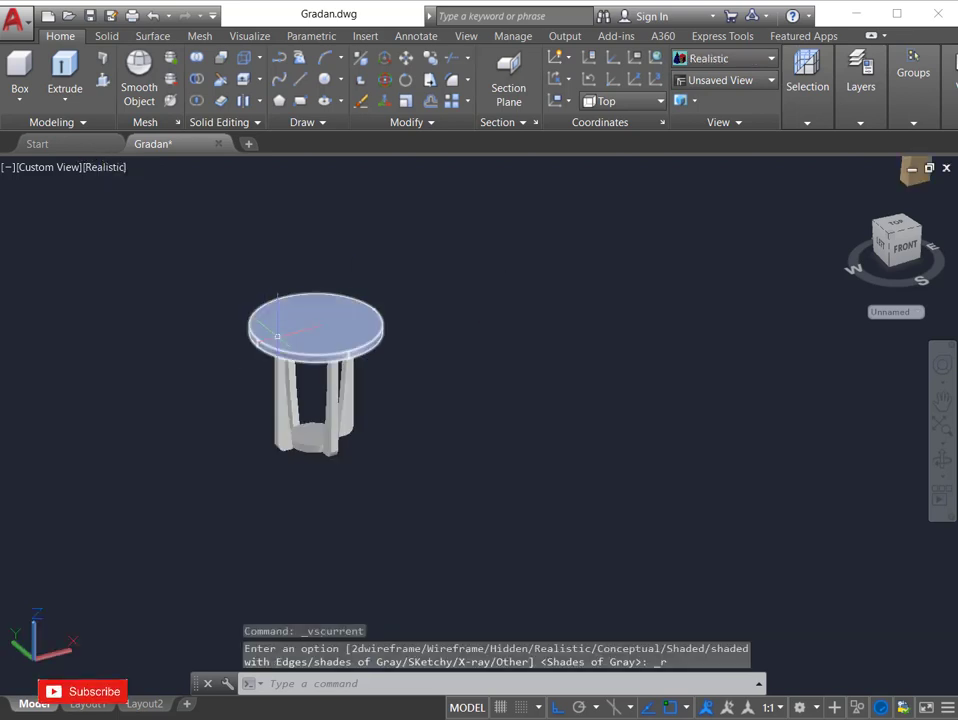
pyautogui.scroll(2, 466, 284)
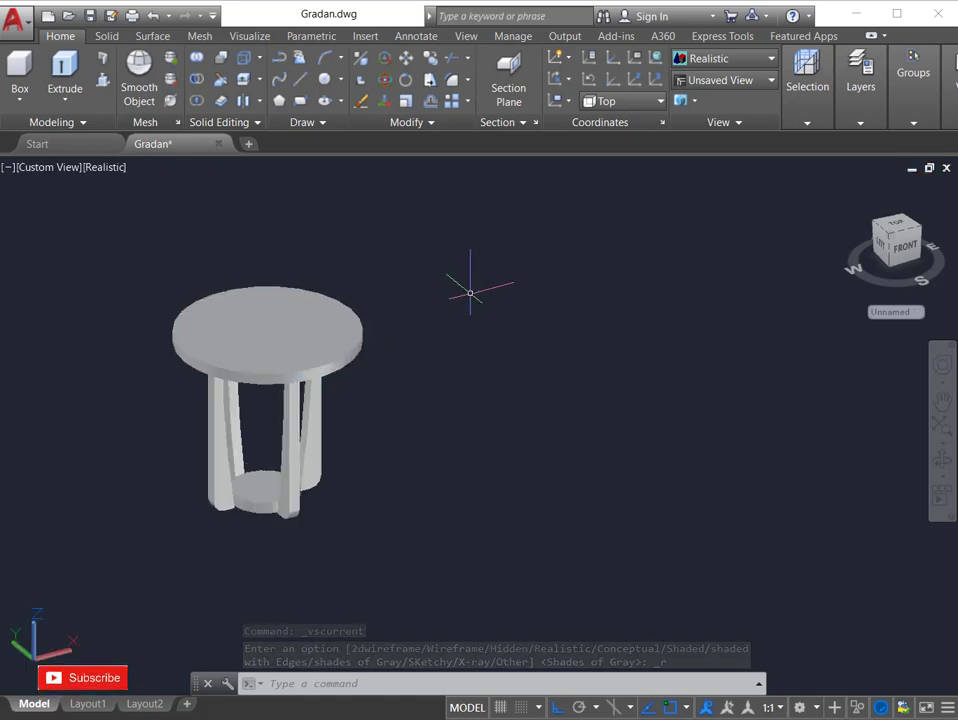
# Step: Open the Materials Browser with MAT and filter the library to Wood
pyautogui.write('ma')
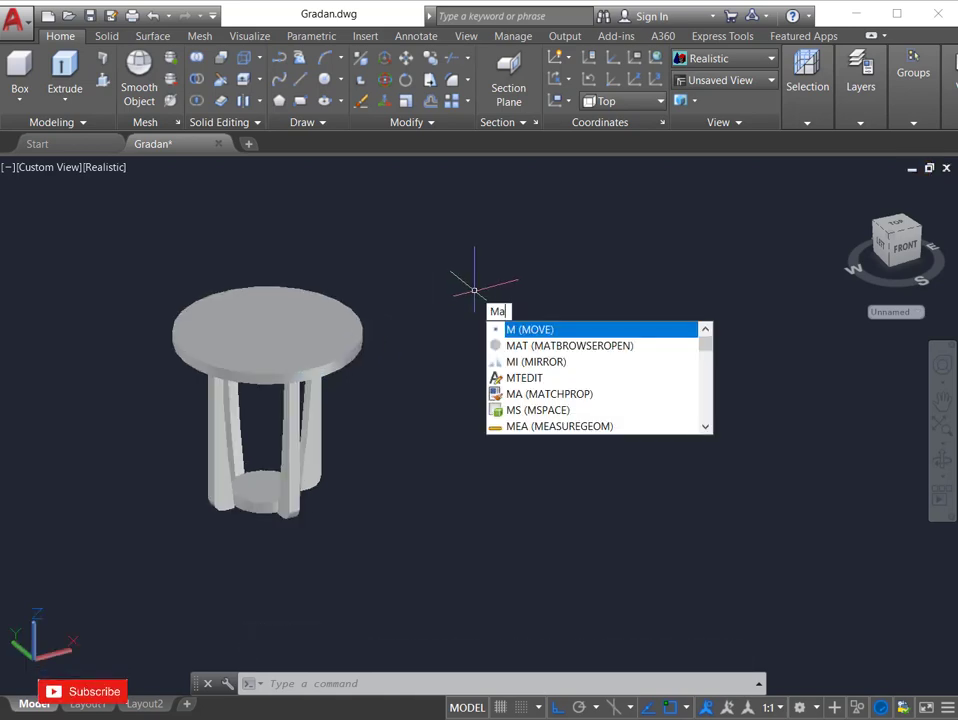
pyautogui.write('t')
pyautogui.press('Return')
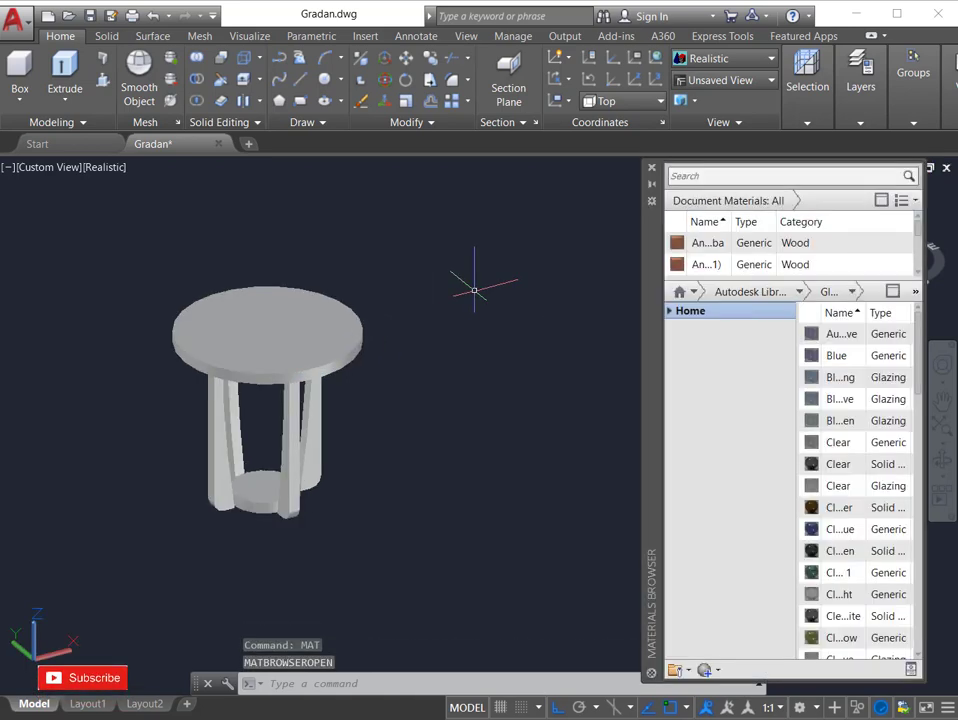
pyautogui.click(799, 291)
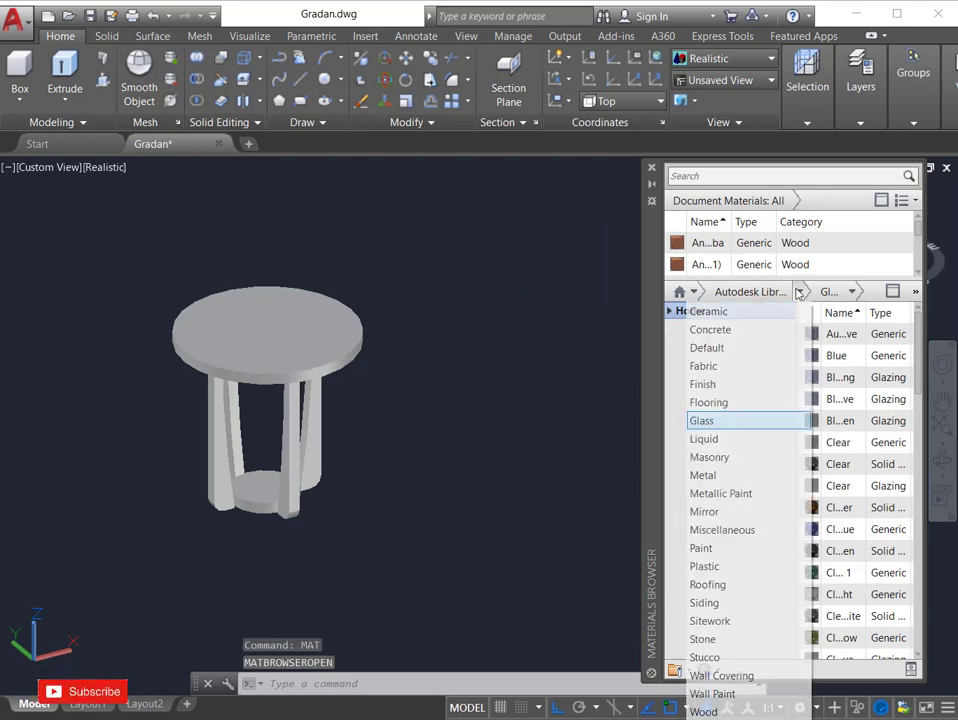
pyautogui.click(716, 711)
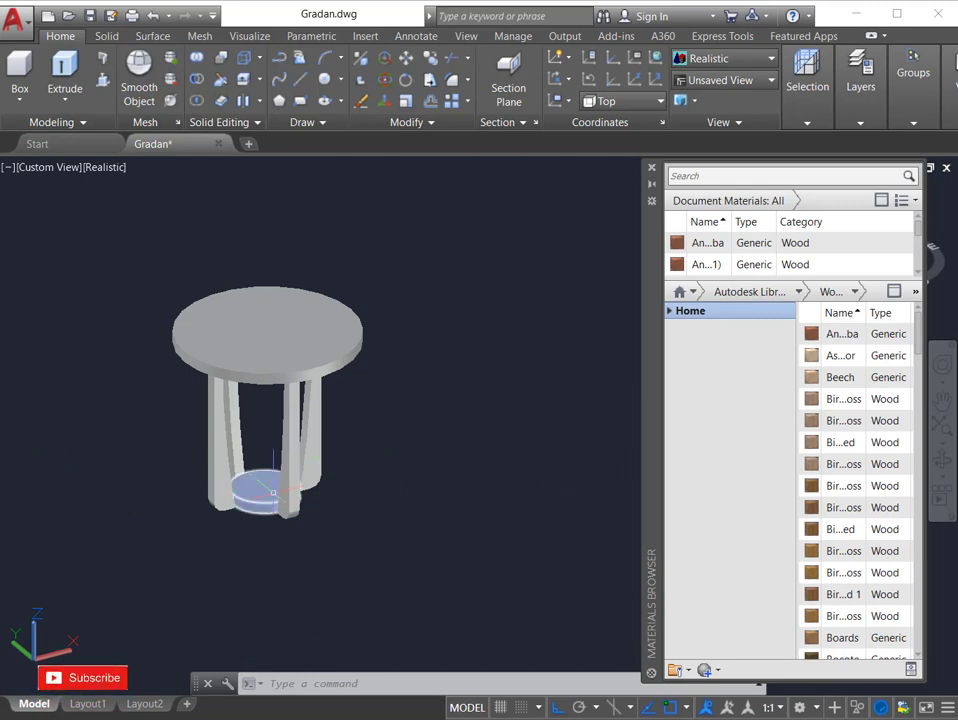
# Step: Select the legs and apply a light Wood: Panels material to them and the base
pyautogui.click(216, 410)
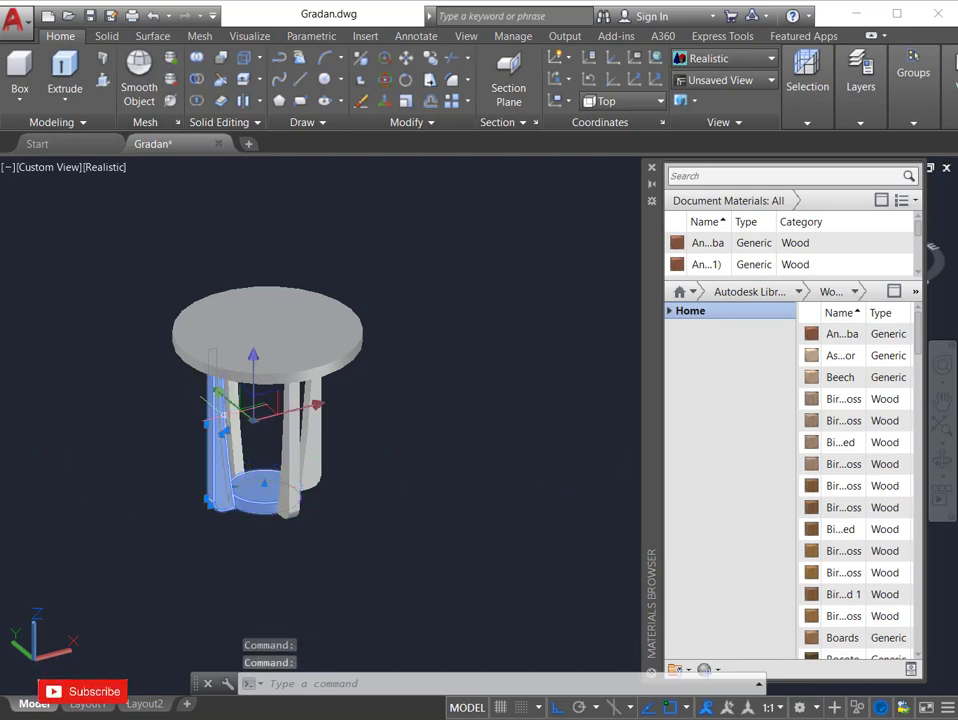
pyautogui.scroll(3, 240, 440)
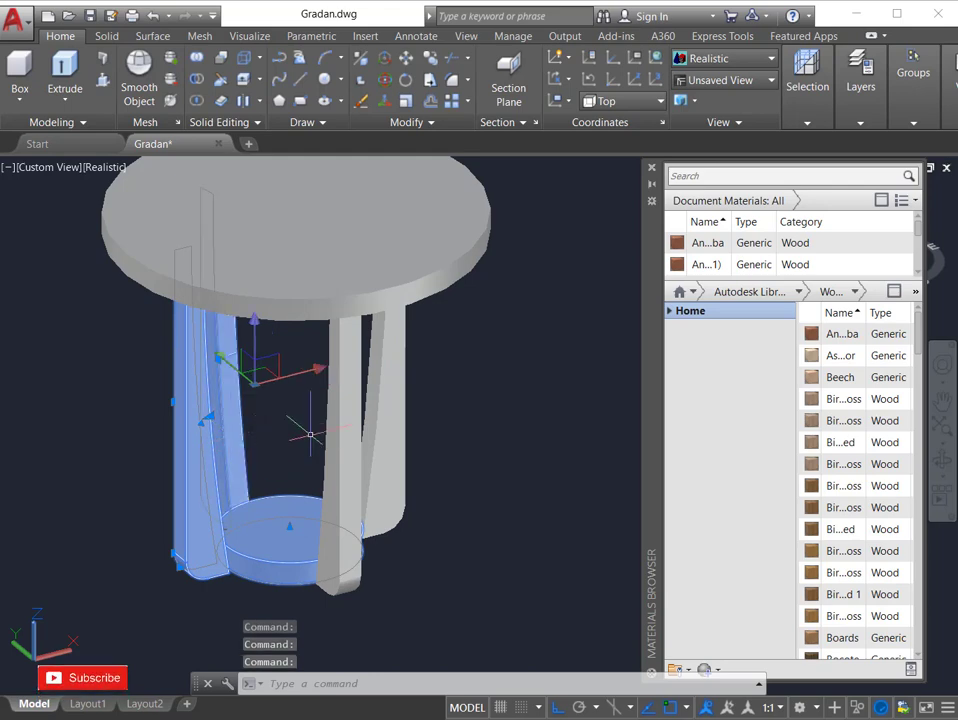
pyautogui.click(341, 438)
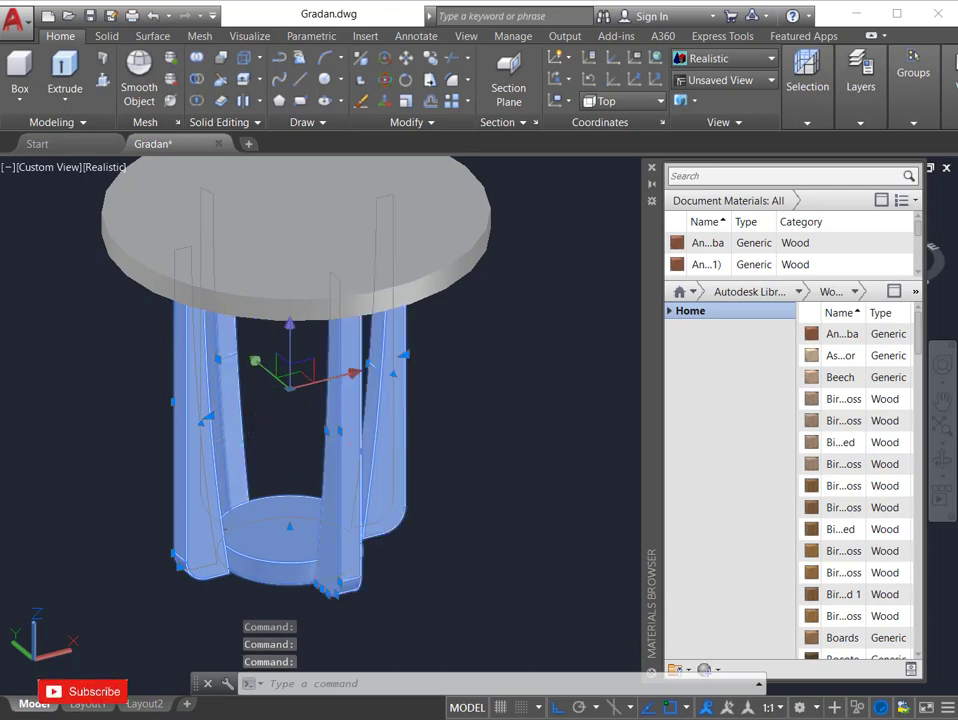
pyautogui.scroll(-2, 400, 400)
pyautogui.scroll(-2, 406, 460)
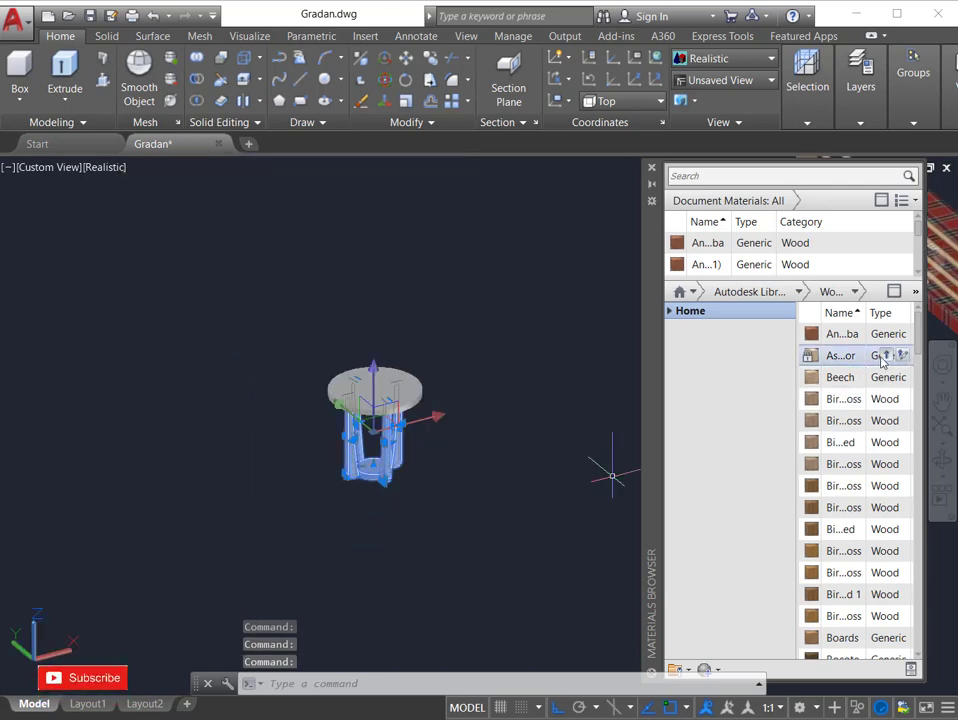
pyautogui.moveTo(437, 453); pyautogui.dragTo(385, 440)
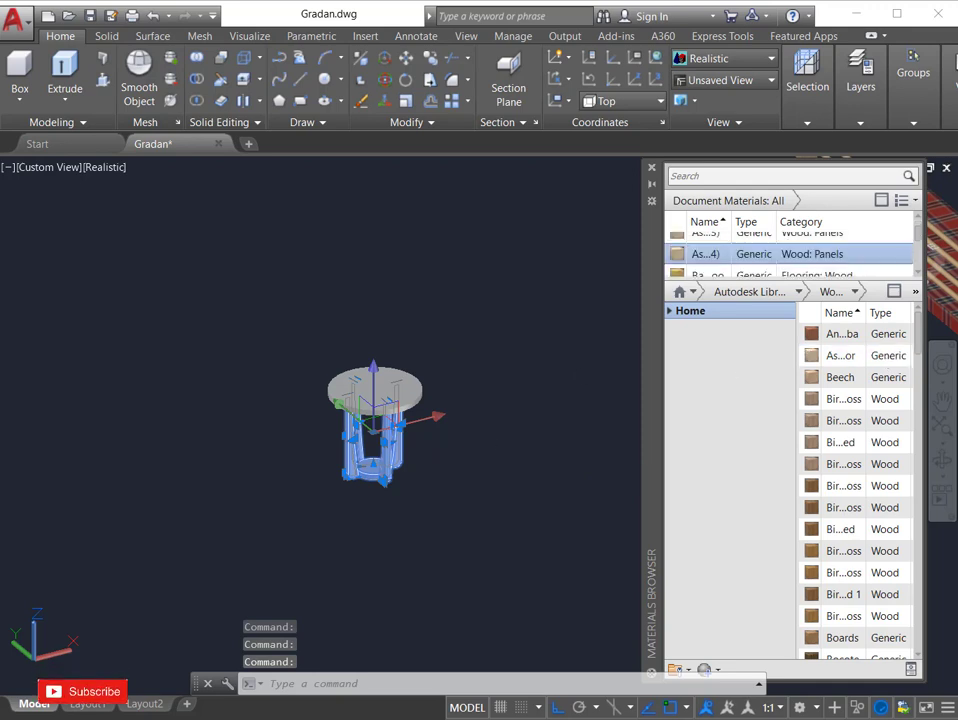
pyautogui.scroll(2, 436, 436)
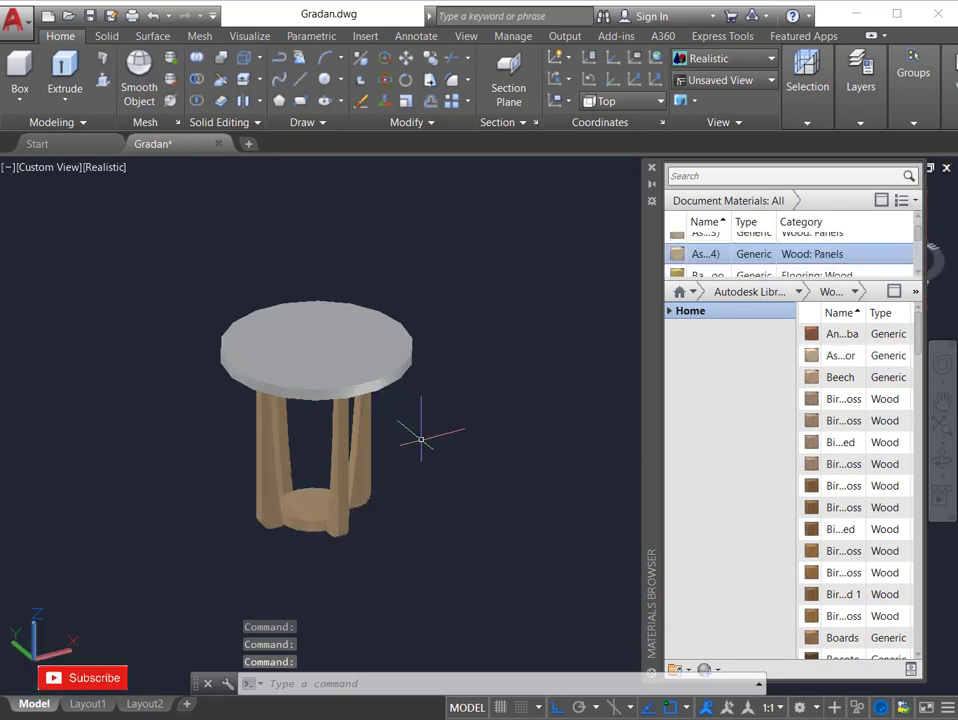
pyautogui.scroll(1, 259, 531)
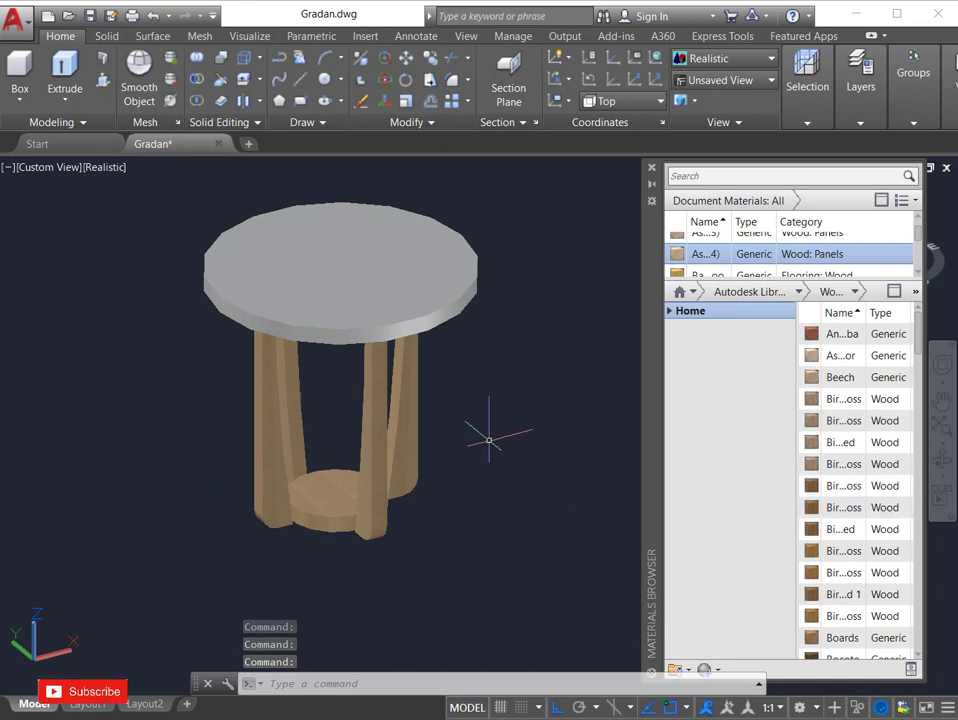
# Step: Apply the Birch wood material to all four legs and the base ring
pyautogui.click(283, 427)
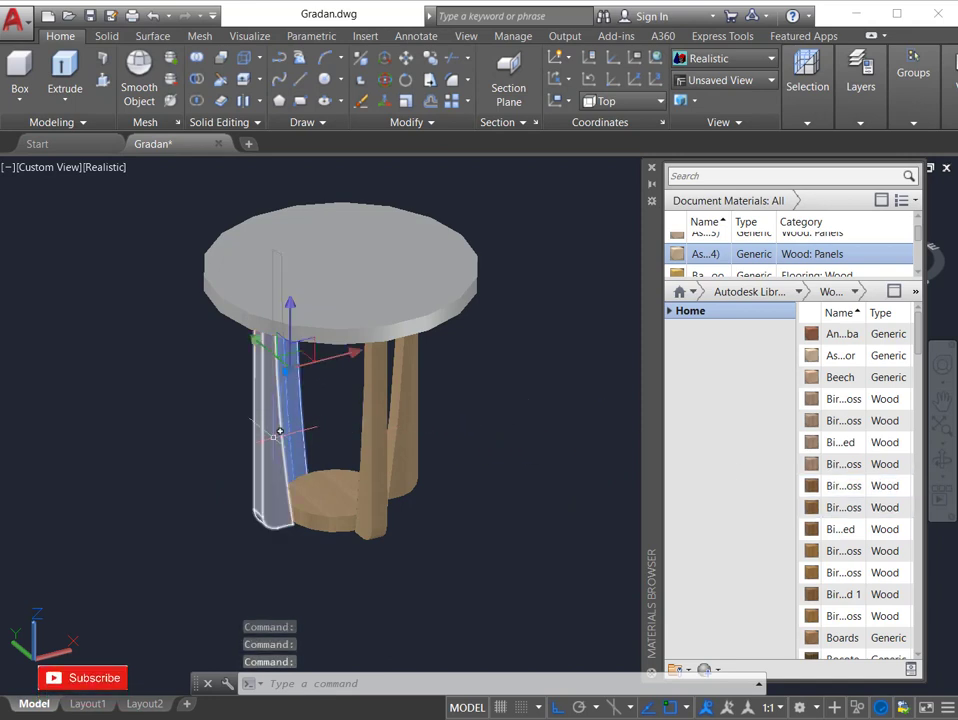
pyautogui.click(261, 428)
pyautogui.click(381, 441)
pyautogui.click(402, 439)
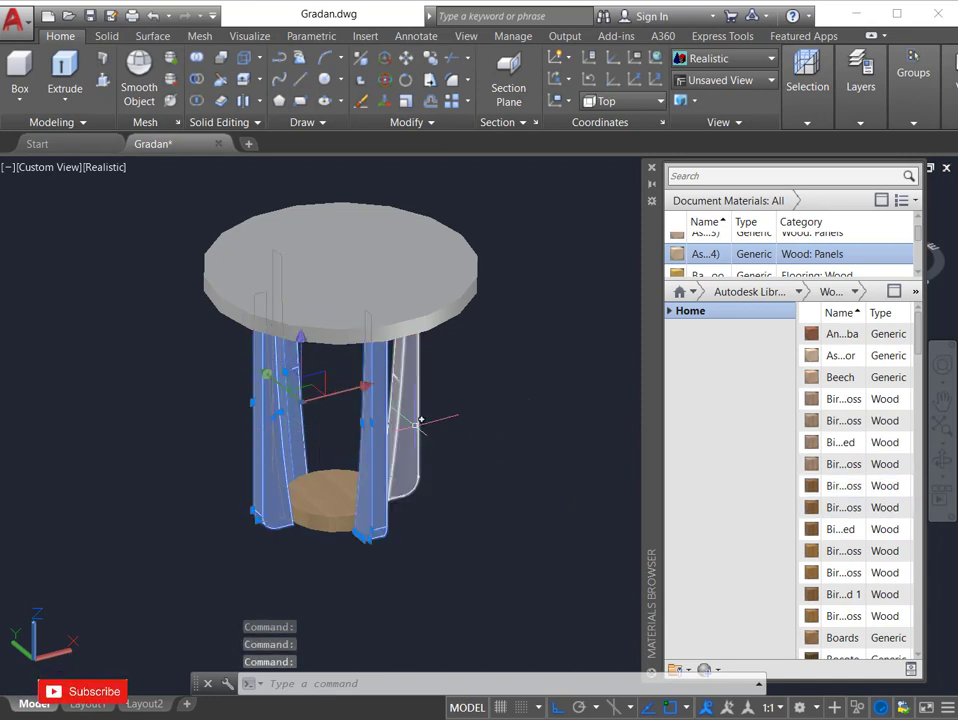
pyautogui.click(352, 496)
pyautogui.moveTo(855, 399)
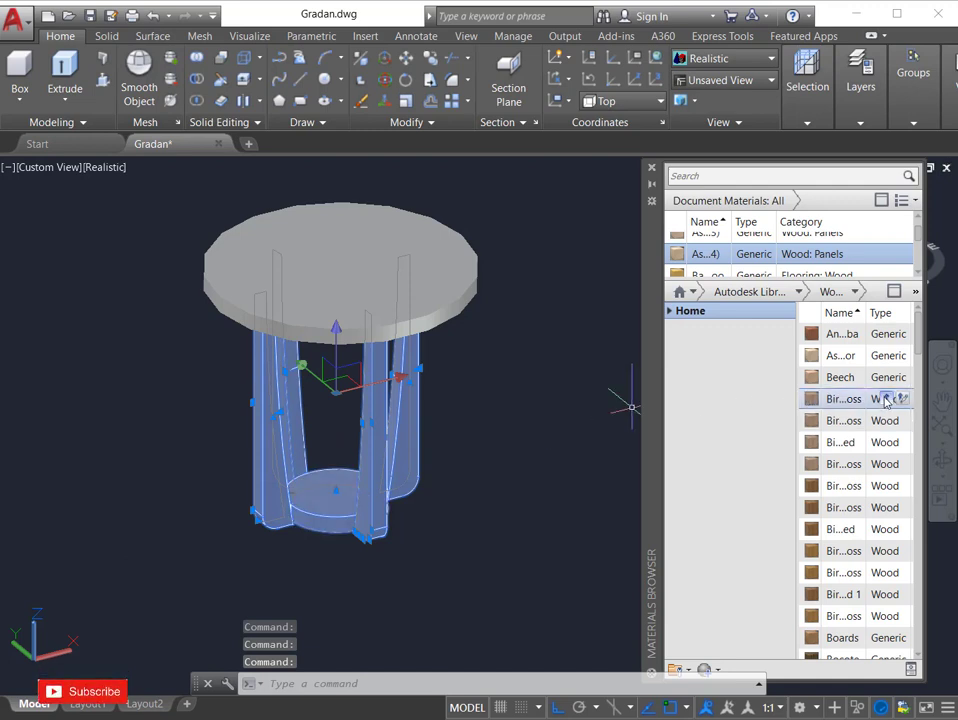
pyautogui.click(885, 399)
pyautogui.press('Escape')
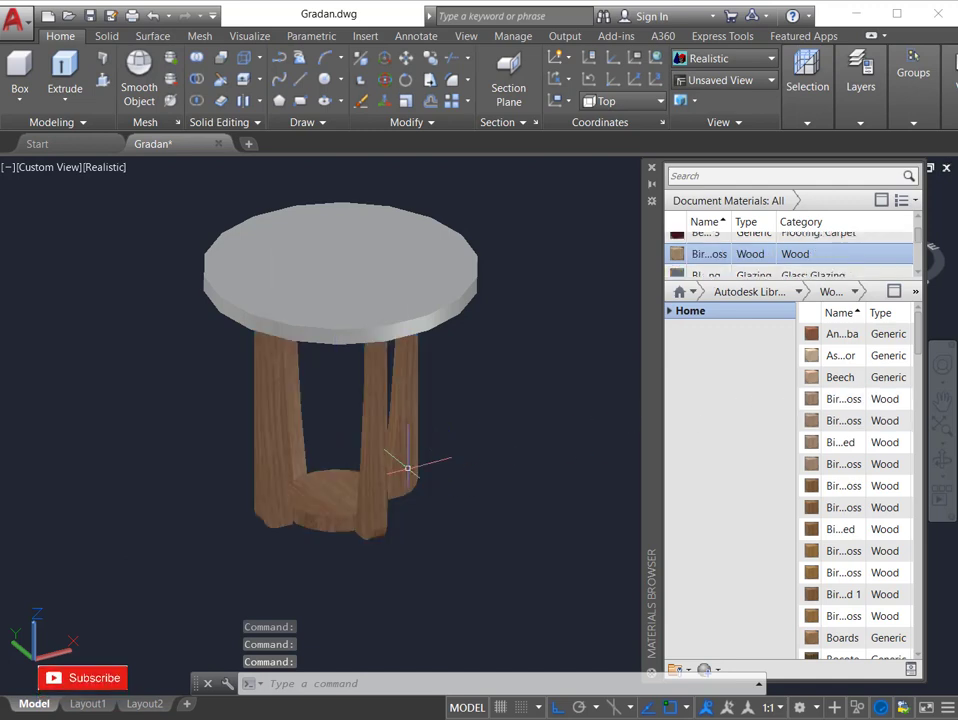
# Step: Reselect the legs and base ring and replace Birch with the Beech material
pyautogui.scroll(2, 332, 458)
pyautogui.scroll(1, 332, 458)
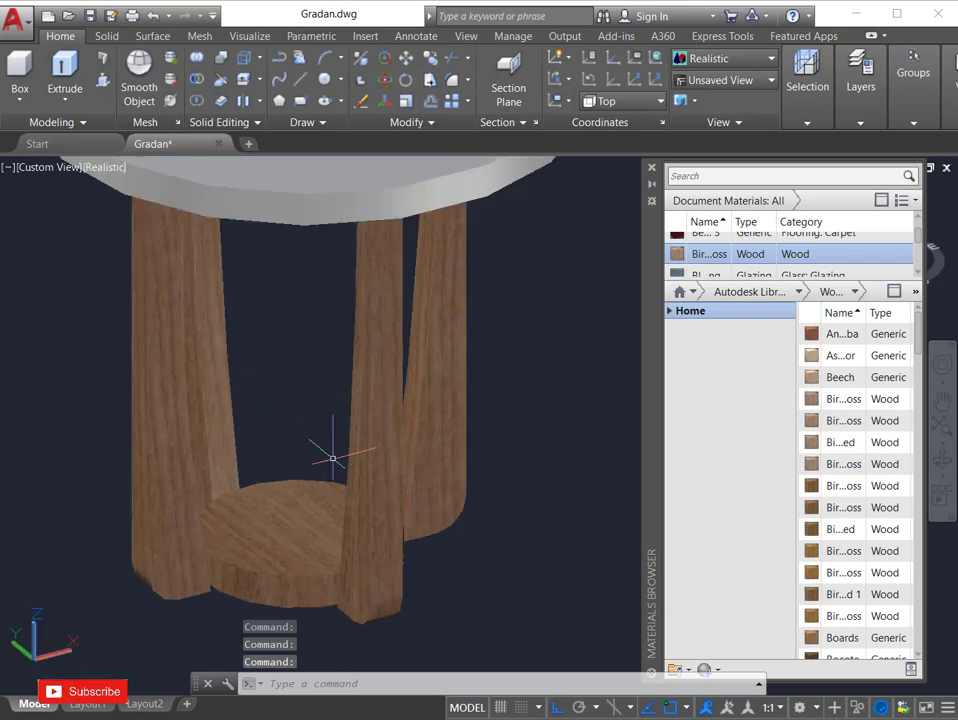
pyautogui.scroll(-3, 256, 449)
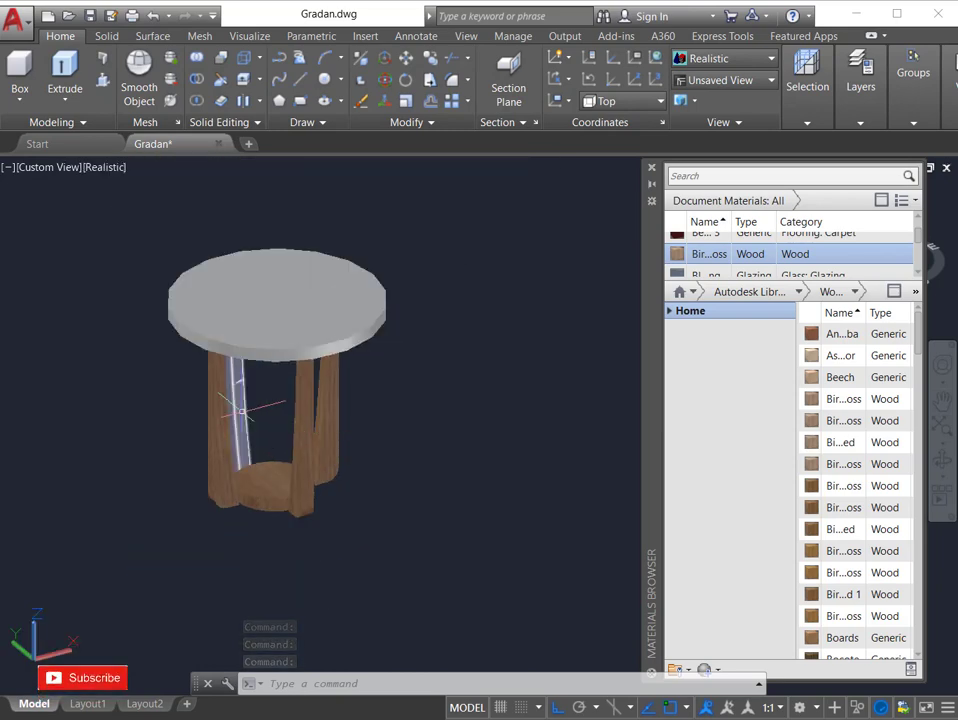
pyautogui.click(221, 429)
pyautogui.click(306, 432)
pyautogui.click(330, 410)
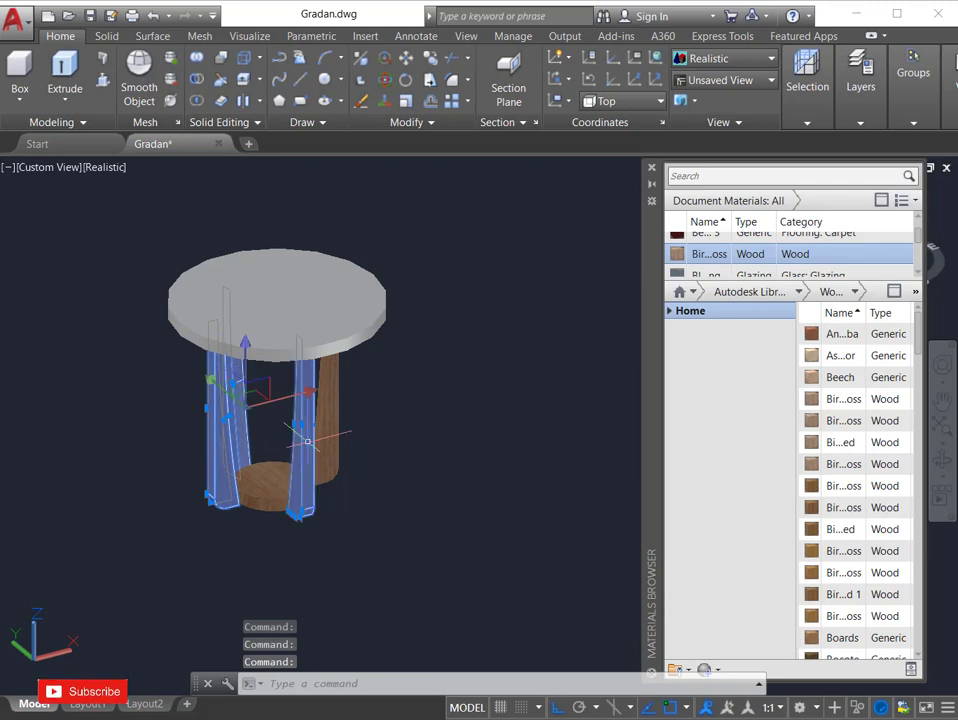
pyautogui.click(240, 330)
pyautogui.click(265, 485)
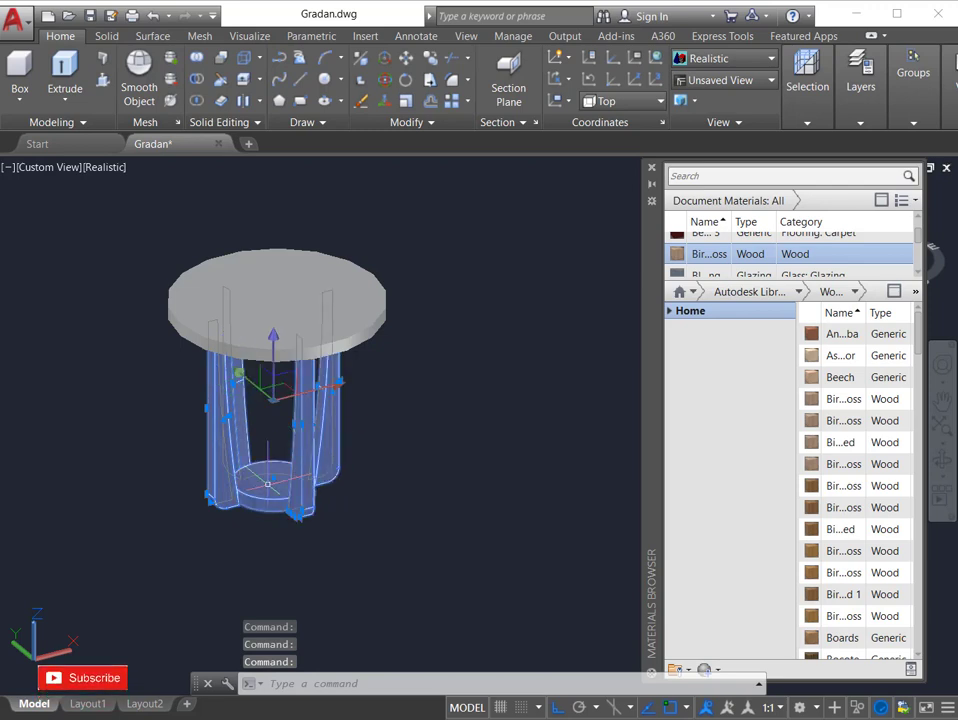
pyautogui.moveTo(870, 377)
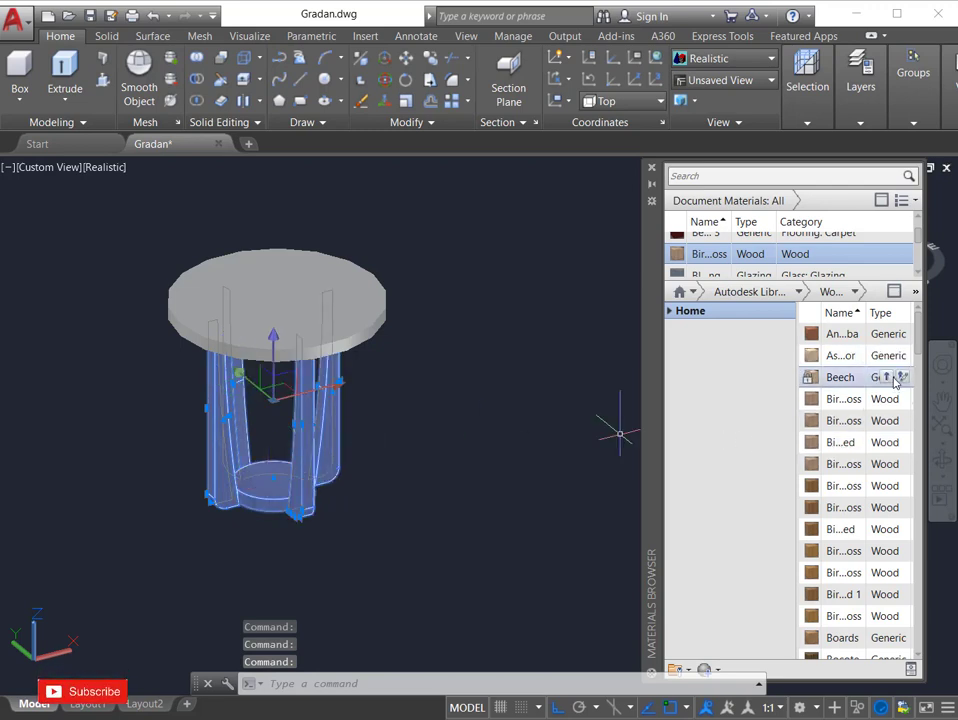
pyautogui.moveTo(490, 469); pyautogui.dragTo(490, 467)
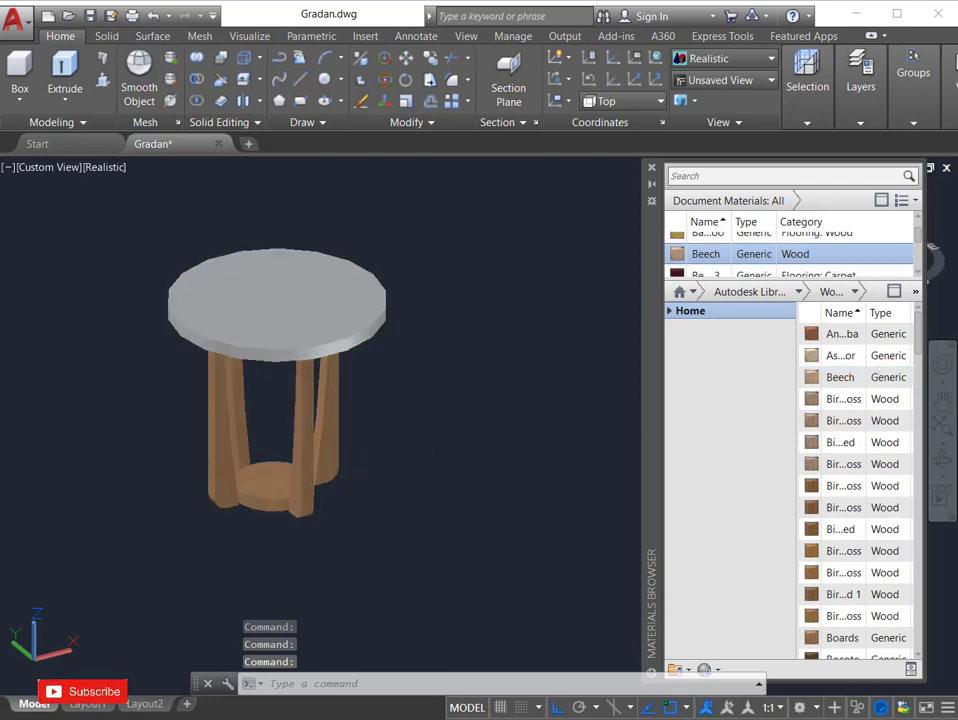
pyautogui.click(277, 300)
pyautogui.click(798, 291)
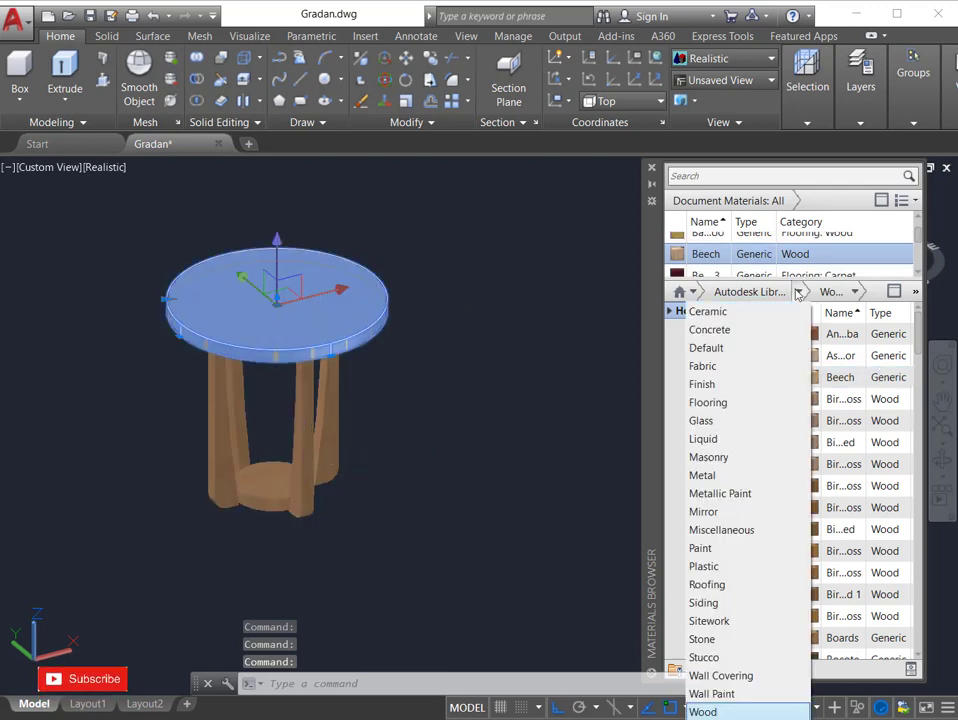
# Step: Filter the library to Glass and give the tabletop a blue glazing, then Clear glass
pyautogui.click(712, 424)
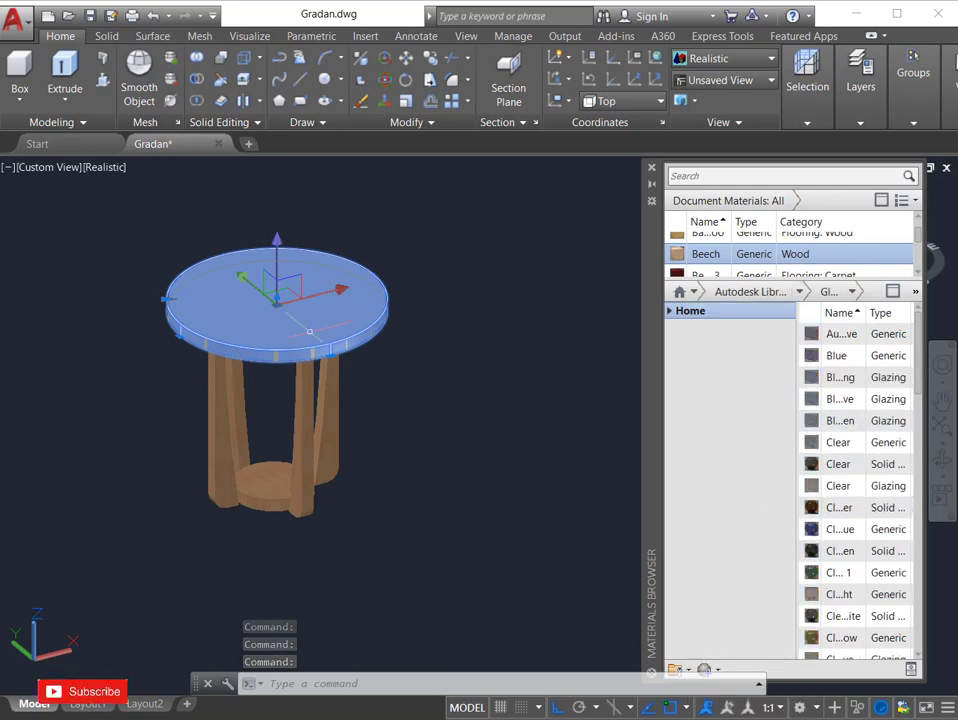
pyautogui.moveTo(856, 421)
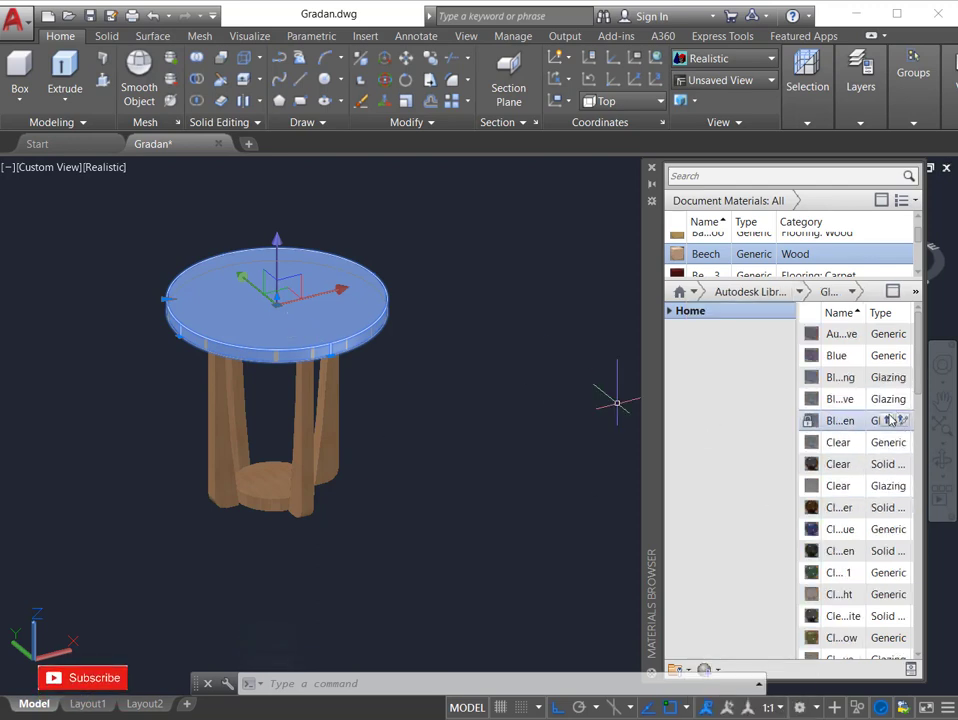
pyautogui.click(886, 421)
pyautogui.press('Escape')
pyautogui.press('Escape')
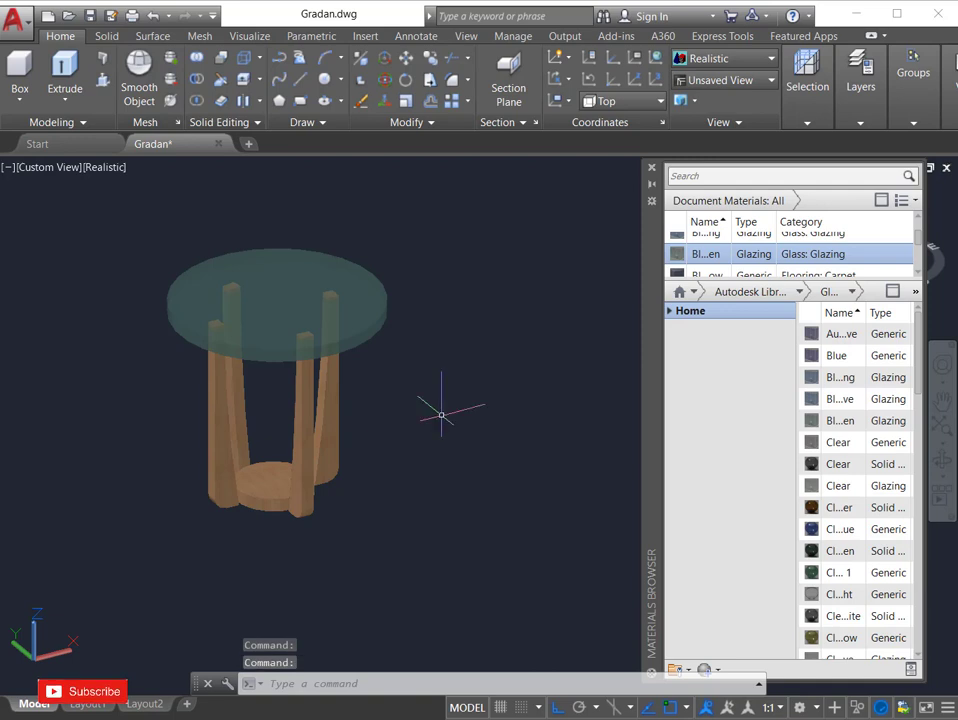
pyautogui.click(320, 344)
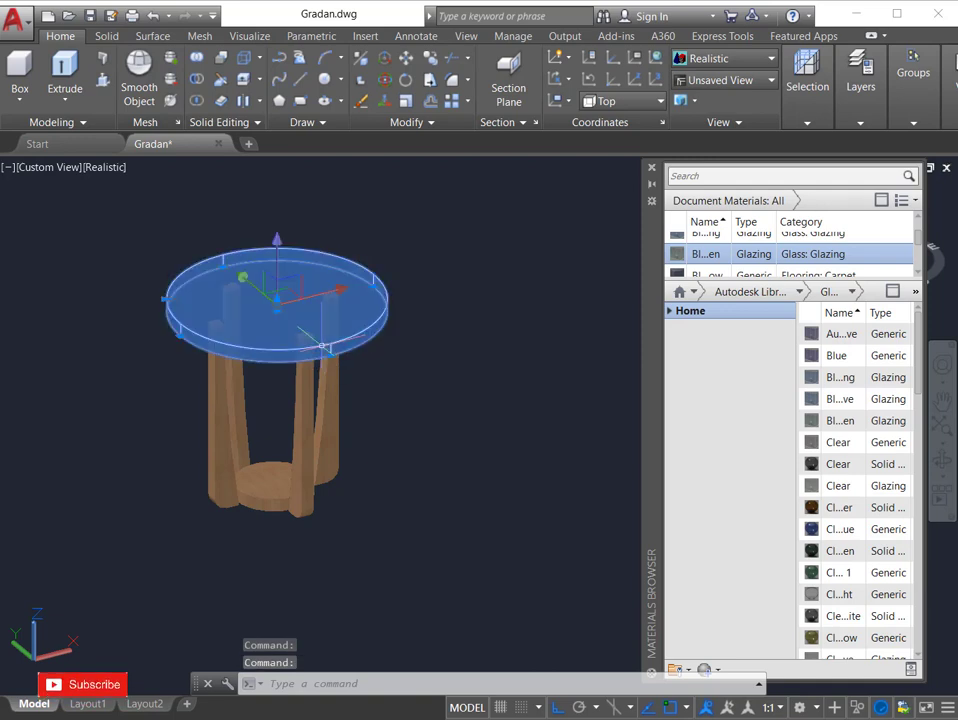
pyautogui.click(886, 421)
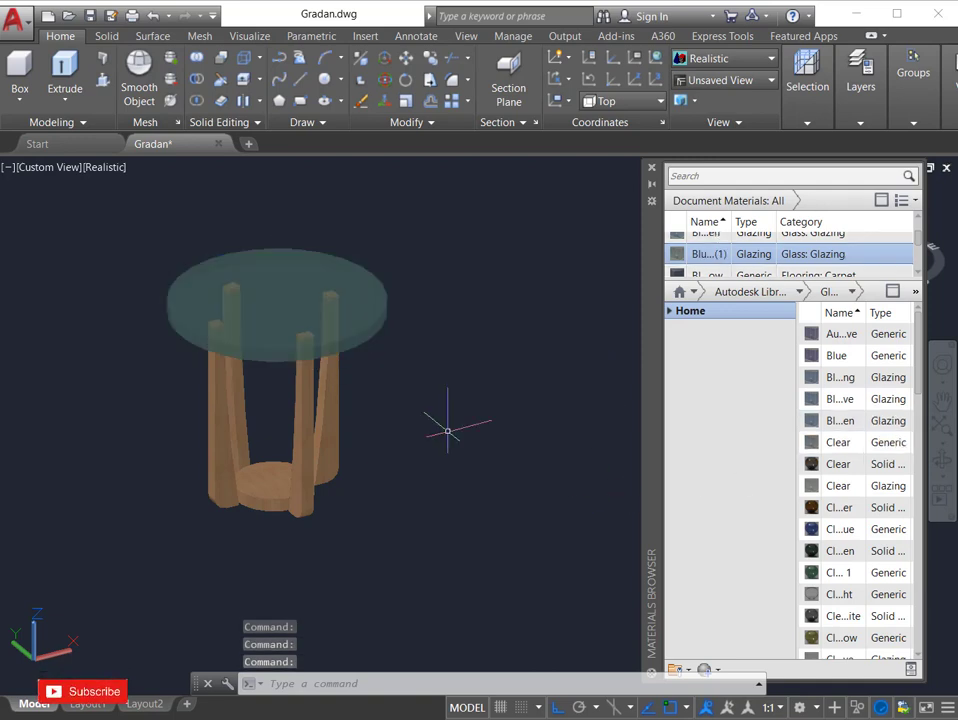
pyautogui.click(350, 310)
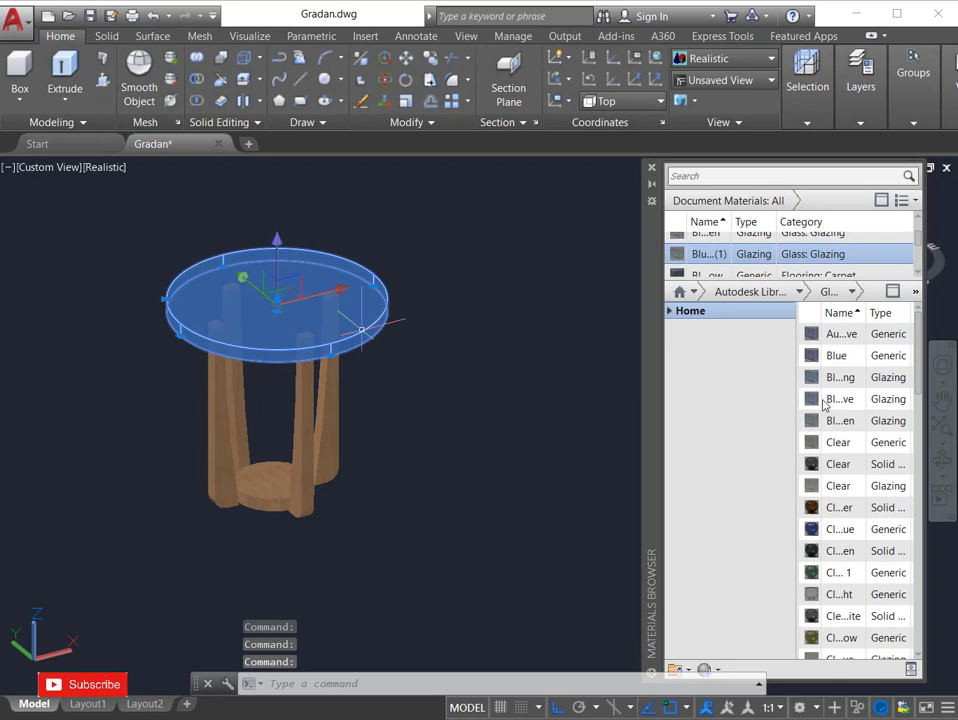
pyautogui.click(886, 443)
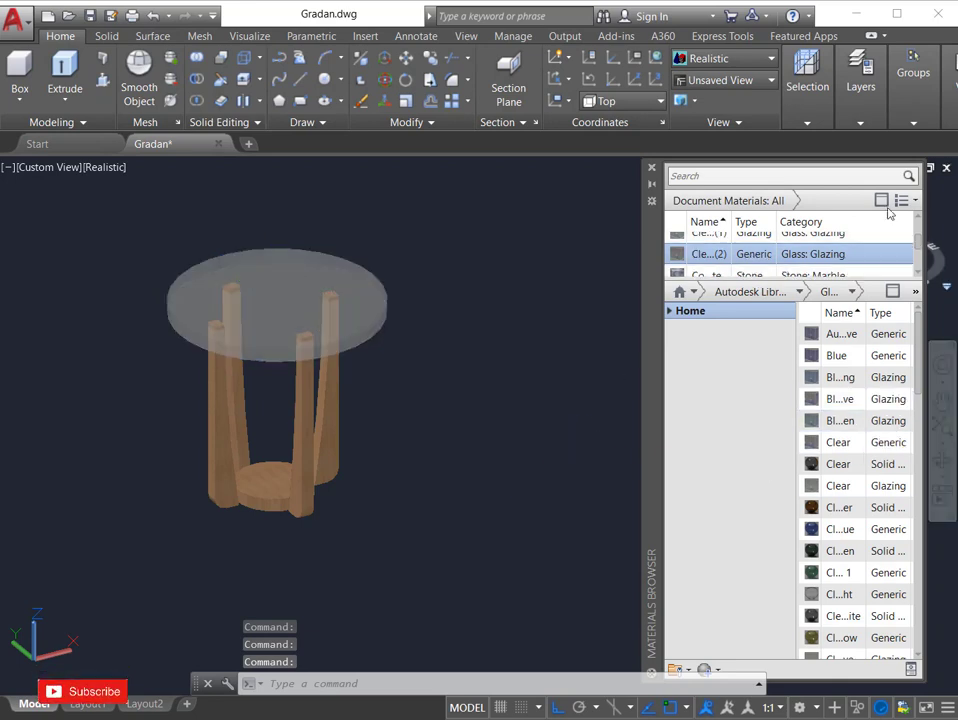
# Step: Close the Materials Browser and orbit the table to view it from the side
pyautogui.click(652, 169)
pyautogui.click(944, 462)
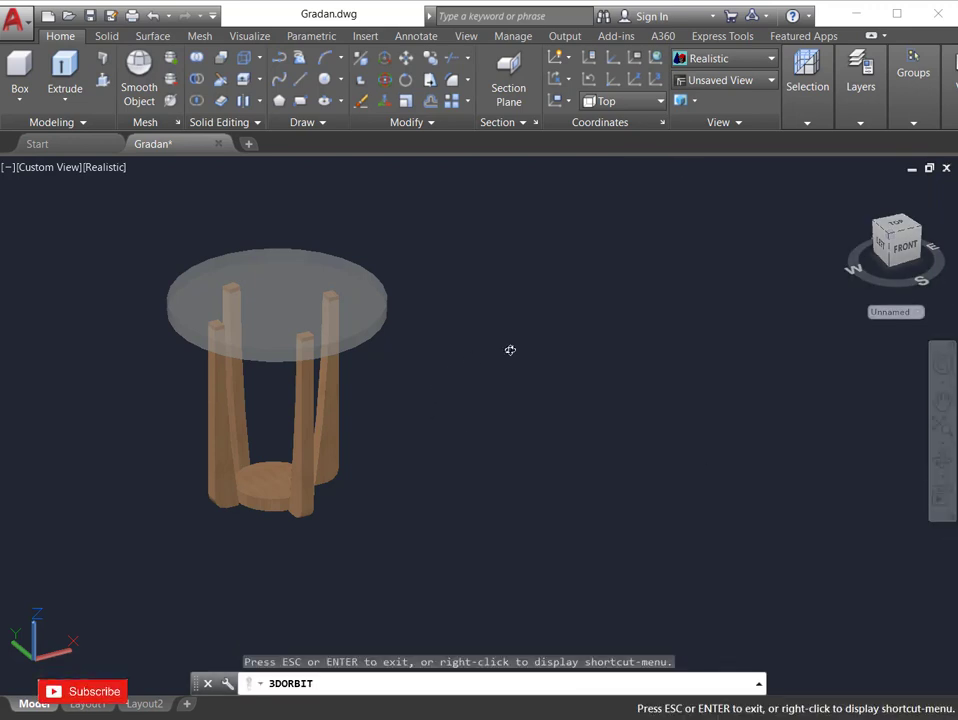
pyautogui.moveTo(509, 349)
pyautogui.mouseDown()
pyautogui.moveTo(479, 391)
pyautogui.moveTo(447, 406)
pyautogui.moveTo(342, 417)
pyautogui.moveTo(307, 456)
pyautogui.mouseUp()
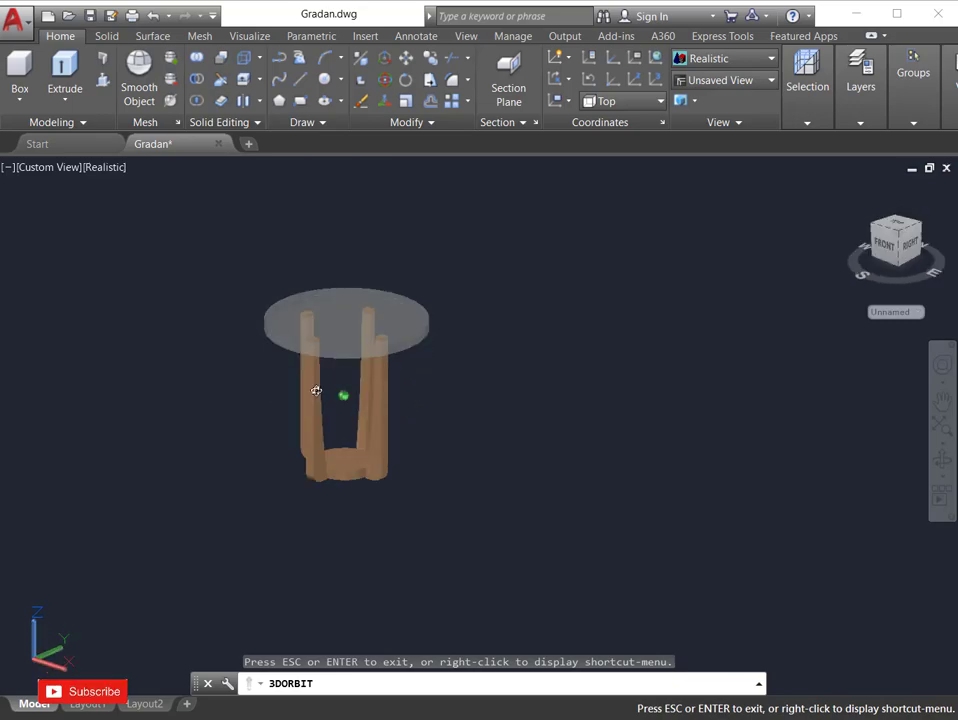